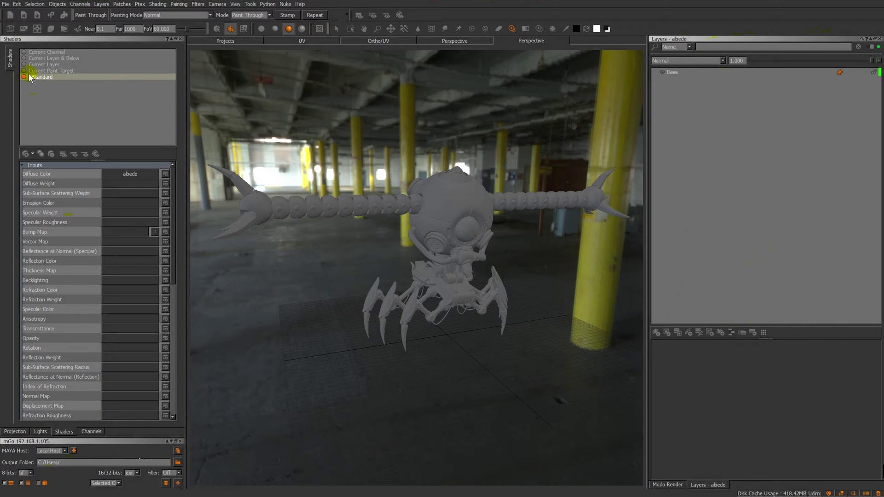
# Look through the available shader types, the project's channels, the scene lights and the projection settings
pyautogui.click(33, 153)
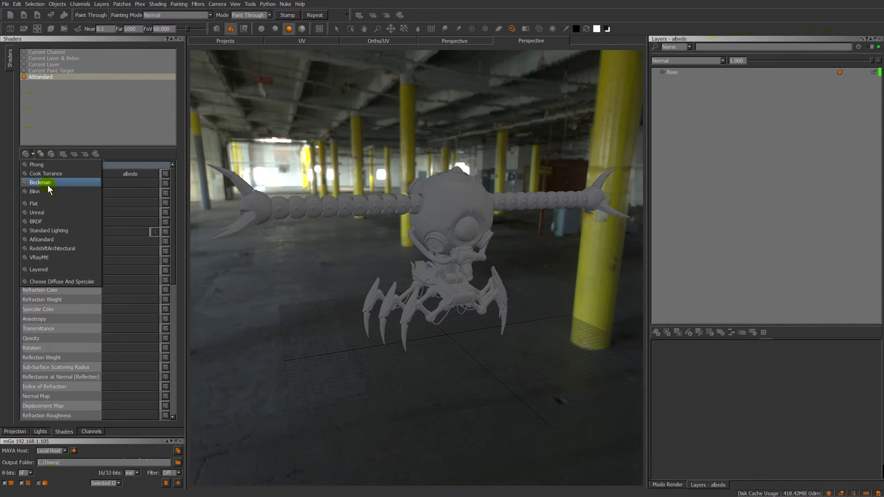
pyautogui.click(63, 270)
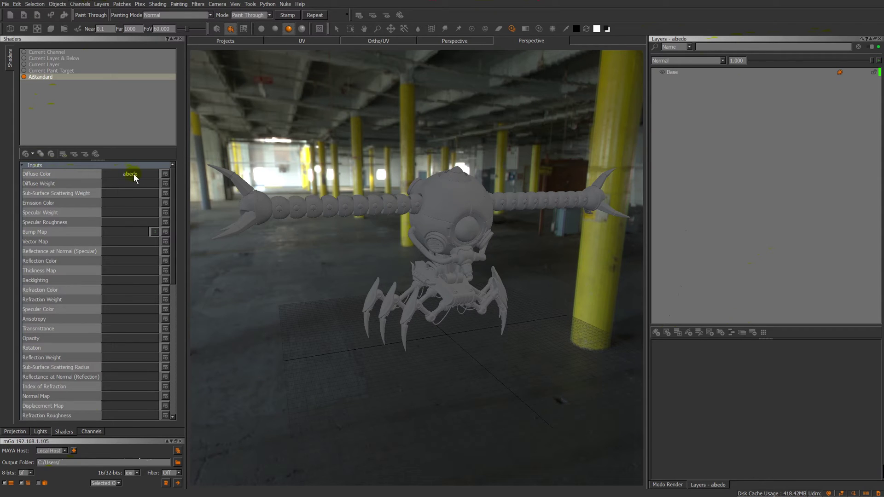
pyautogui.click(91, 430)
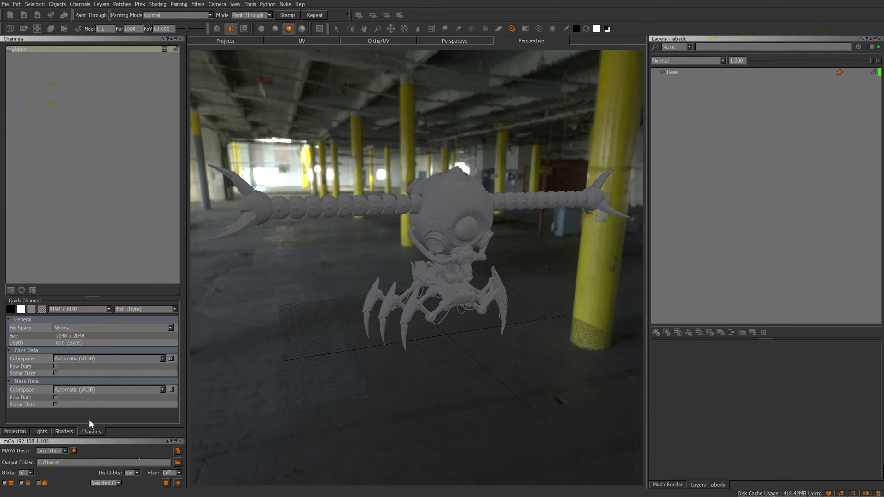
pyautogui.rightClick(19, 51)
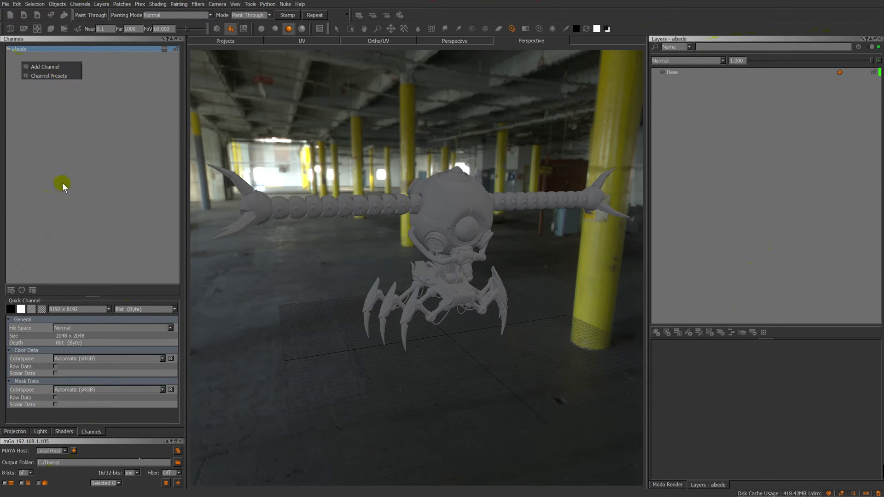
pyautogui.click(40, 432)
pyautogui.click(10, 64)
pyautogui.click(9, 64)
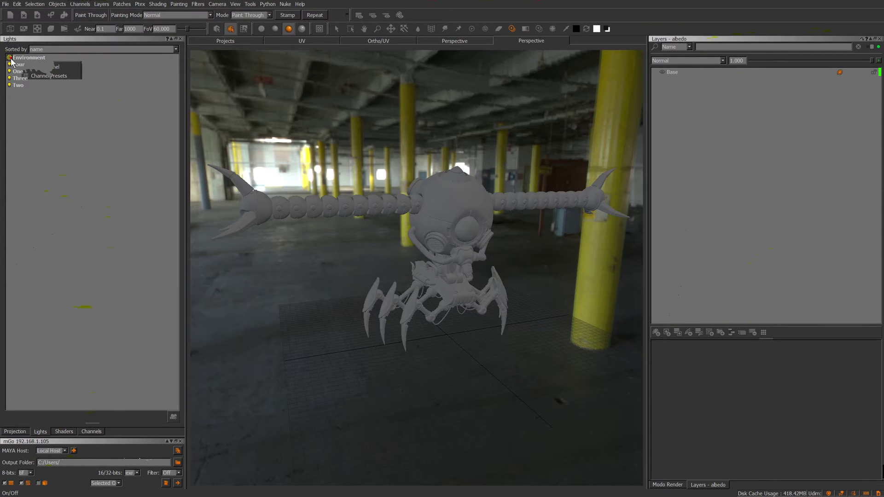
pyautogui.click(15, 432)
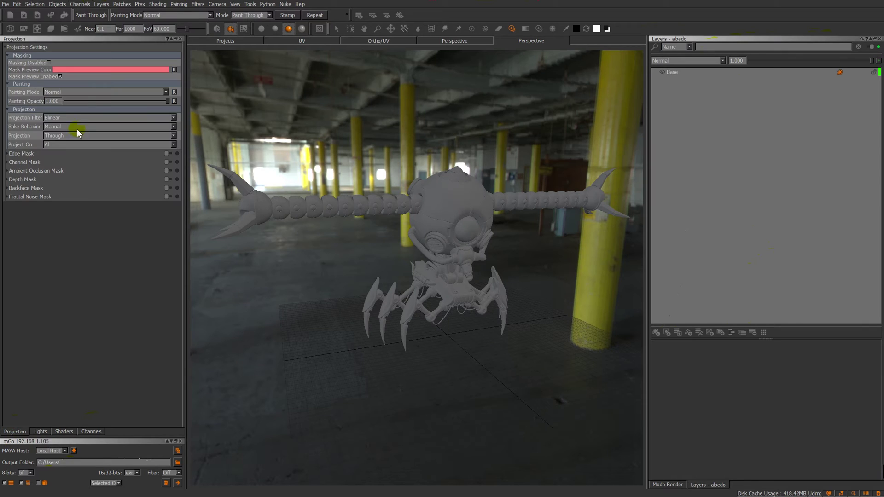
pyautogui.click(92, 431)
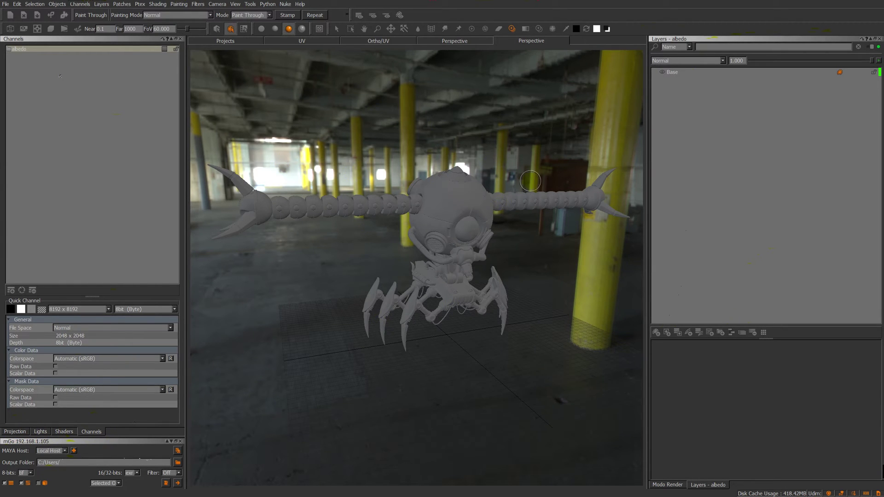
# Try a red foreground colour with the Transform Paint tool active and reset the paint colours to black and white
pyautogui.click(37, 15)
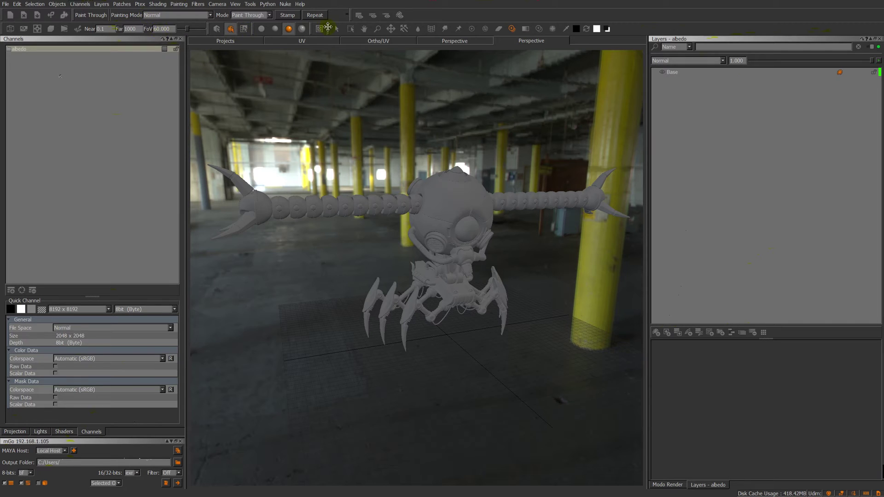
pyautogui.click(365, 28)
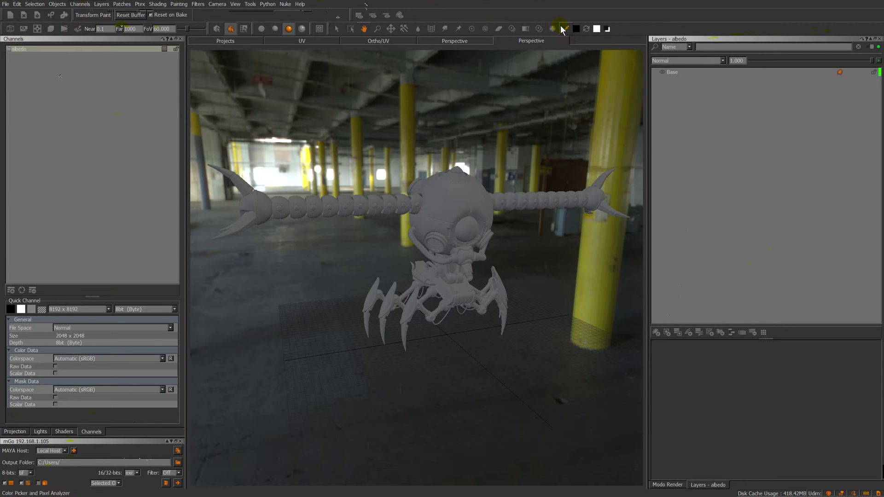
pyautogui.click(585, 29)
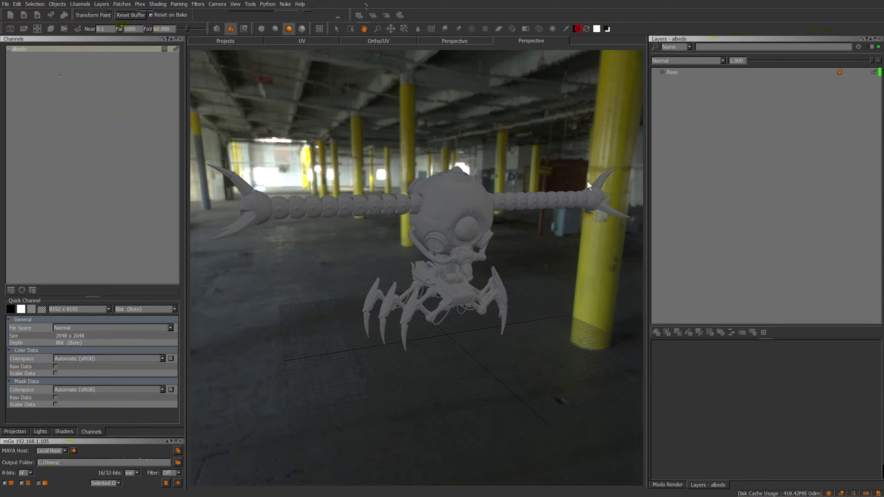
pyautogui.click(578, 29)
pyautogui.moveTo(442, 233); pyautogui.dragTo(456, 233)
pyautogui.click(424, 316)
pyautogui.press('d')
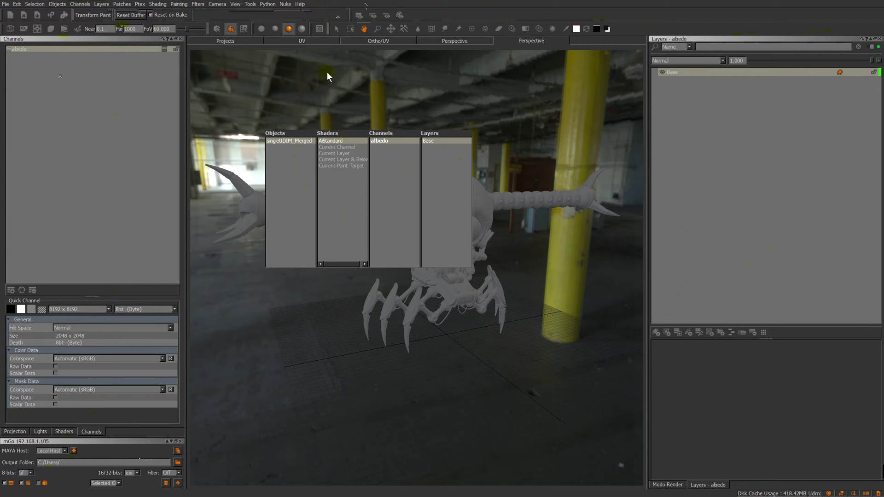
# Browse the project's image library and the hard surface and organic brush sets
pyautogui.click(379, 86)
pyautogui.press('l')
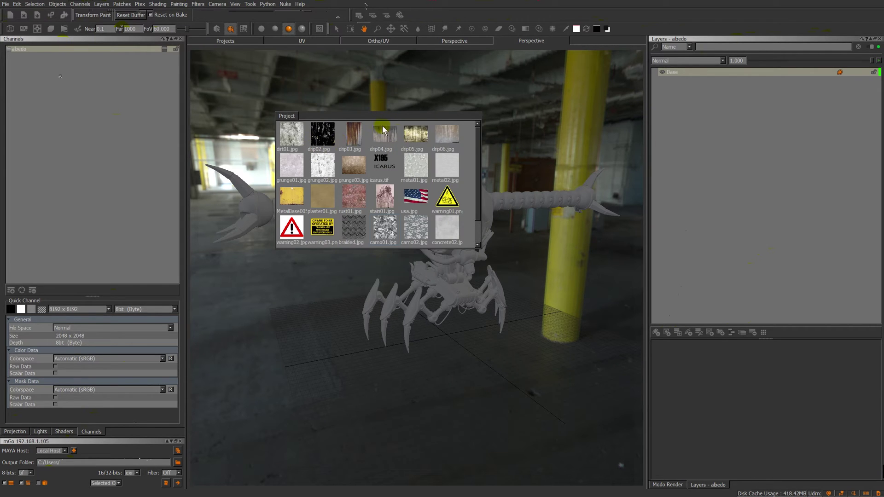
pyautogui.scroll(-1, 360, 147)
pyautogui.scroll(1, 350, 162)
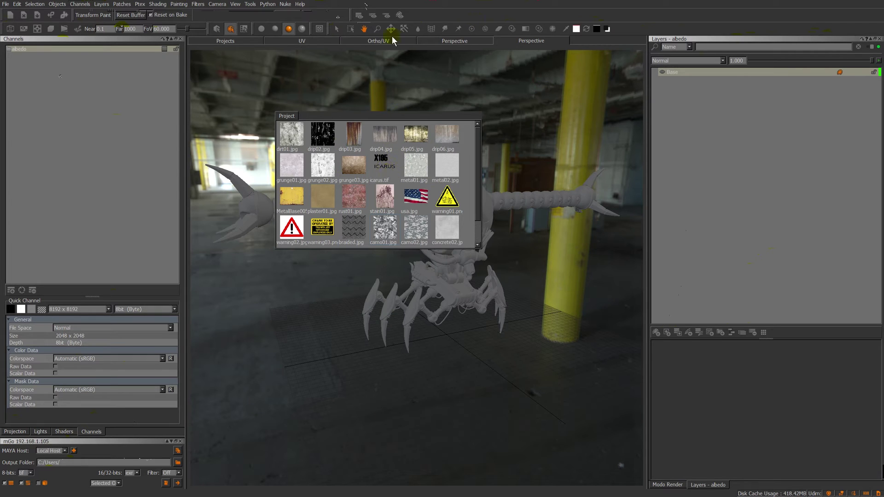
pyautogui.press('k')
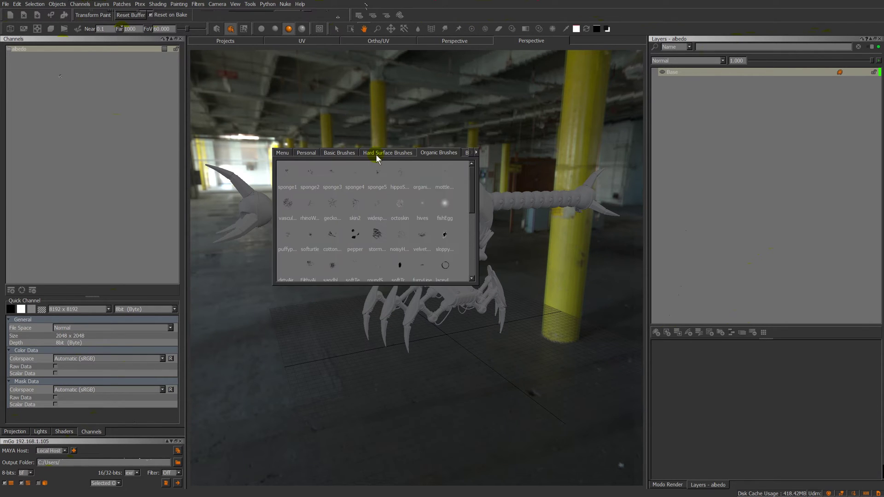
pyautogui.click(394, 150)
pyautogui.click(436, 151)
# Hide and restore the palettes around the canvas, and bring the Layers palette back to the front
pyautogui.press('Tab')
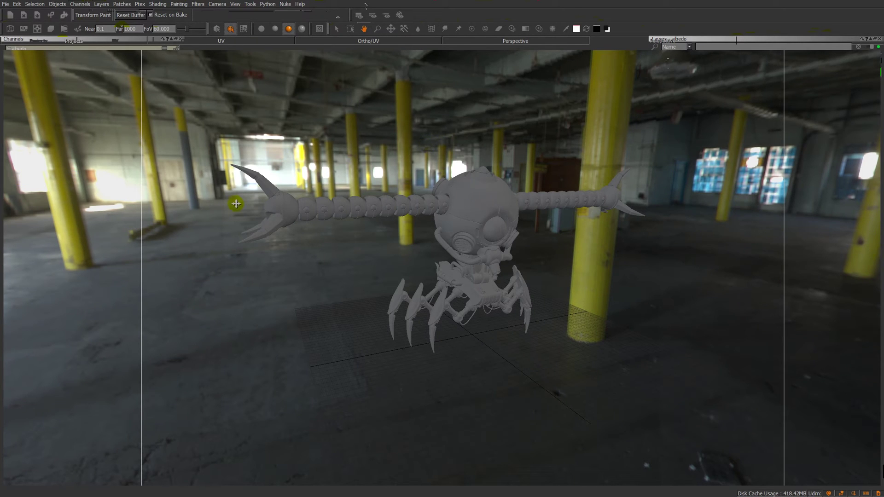
pyautogui.press('Tab')
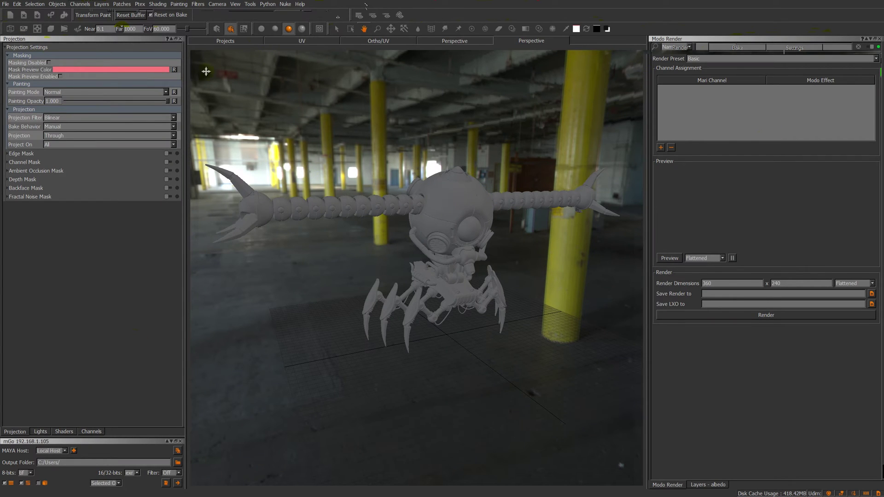
pyautogui.click(236, 4)
pyautogui.click(378, 5)
pyautogui.click(708, 485)
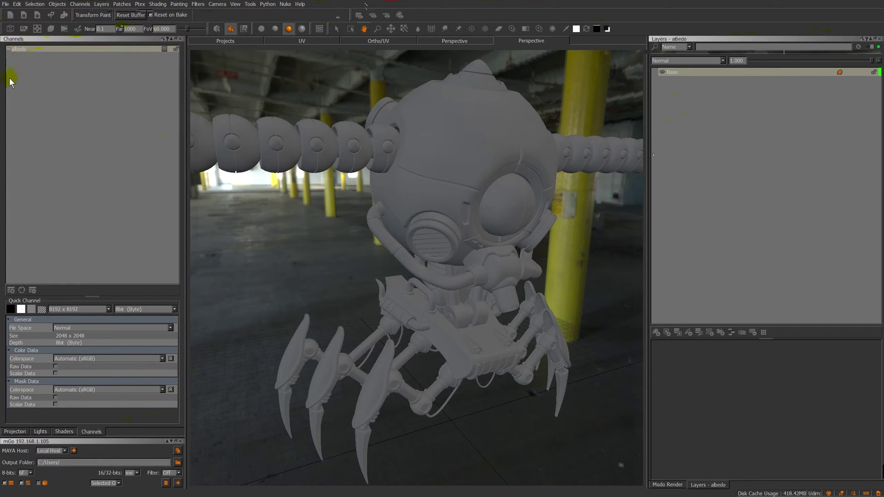
# Show the AiStandard shader's inputs and examine the robot's head, body and legs from several angles
pyautogui.click(64, 433)
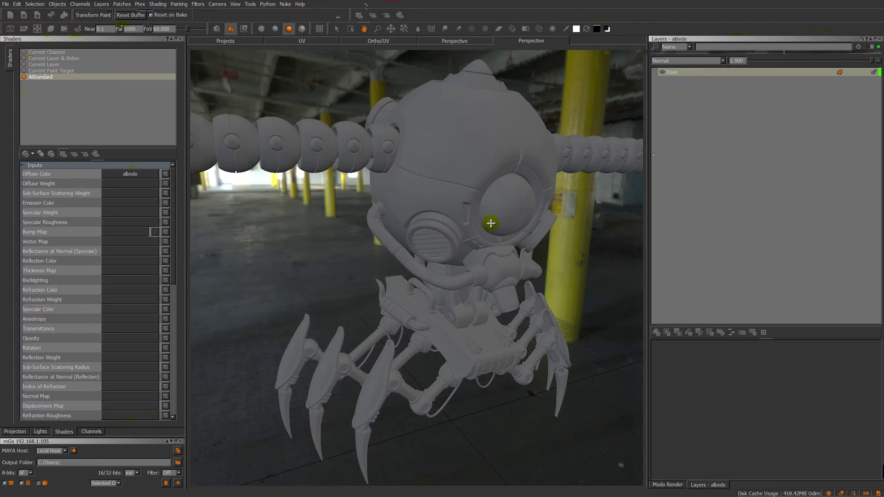
pyautogui.keyDown('alt'); pyautogui.moveTo(491, 224); pyautogui.dragTo(428, 237, button='right'); pyautogui.keyUp('alt')
pyautogui.keyDown('alt'); pyautogui.moveTo(429, 237); pyautogui.dragTo(411, 234); pyautogui.keyUp('alt')
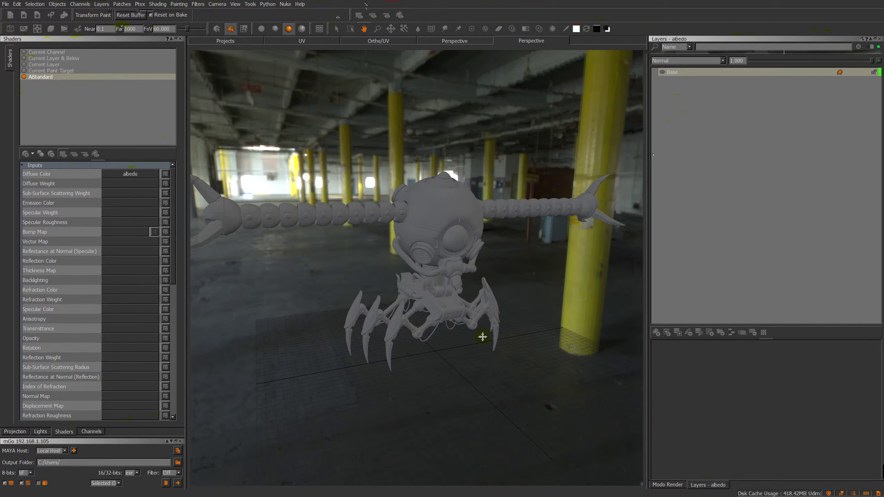
pyautogui.moveTo(356, 231)
pyautogui.keyDown('alt'); pyautogui.mouseDown()
pyautogui.moveTo(365, 250)
pyautogui.moveTo(290, 253)
pyautogui.moveTo(450, 253)
pyautogui.moveTo(356, 242)
pyautogui.mouseUp(); pyautogui.keyUp('alt')
pyautogui.keyDown('alt'); pyautogui.moveTo(355, 241); pyautogui.dragTo(427, 272, button='right'); pyautogui.keyUp('alt')
pyautogui.keyDown('alt'); pyautogui.moveTo(427, 272); pyautogui.dragTo(258, 188, button='middle'); pyautogui.keyUp('alt')
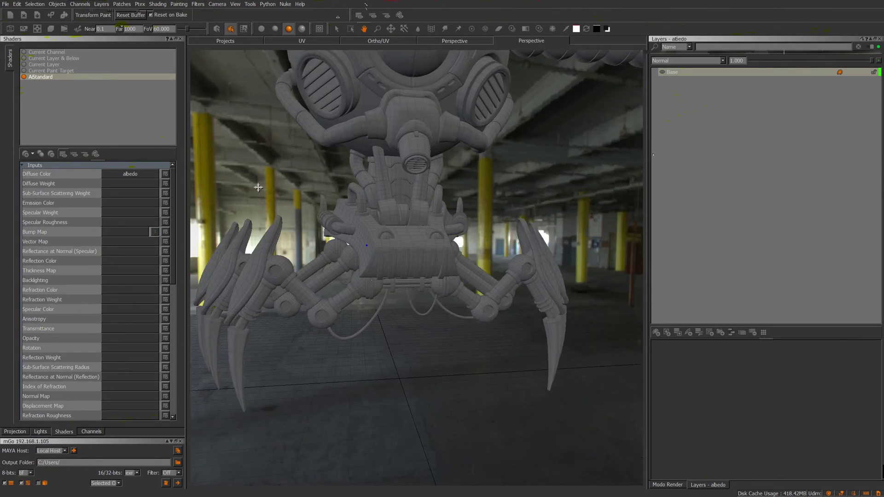
pyautogui.keyDown('alt'); pyautogui.moveTo(257, 188); pyautogui.dragTo(406, 203); pyautogui.keyUp('alt')
# Show the Selection Groups palette and dock it together with the Layers and Modo Render palettes
pyautogui.rightClick(439, 202)
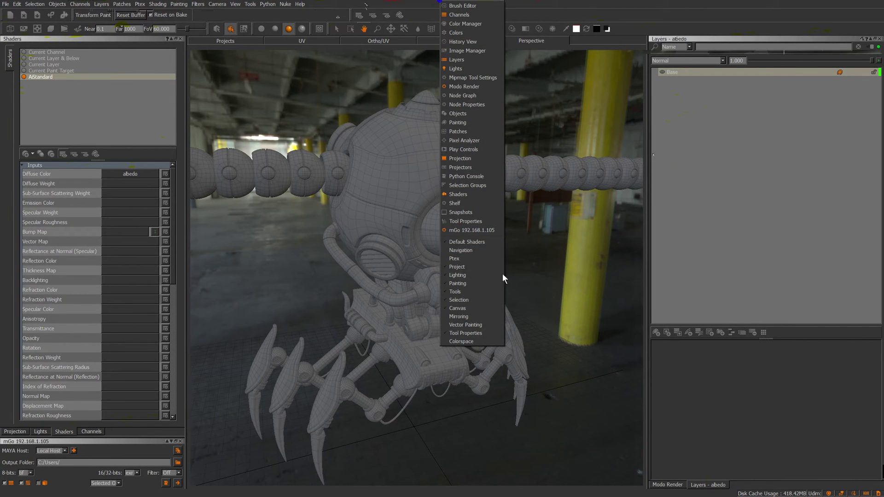
pyautogui.click(476, 186)
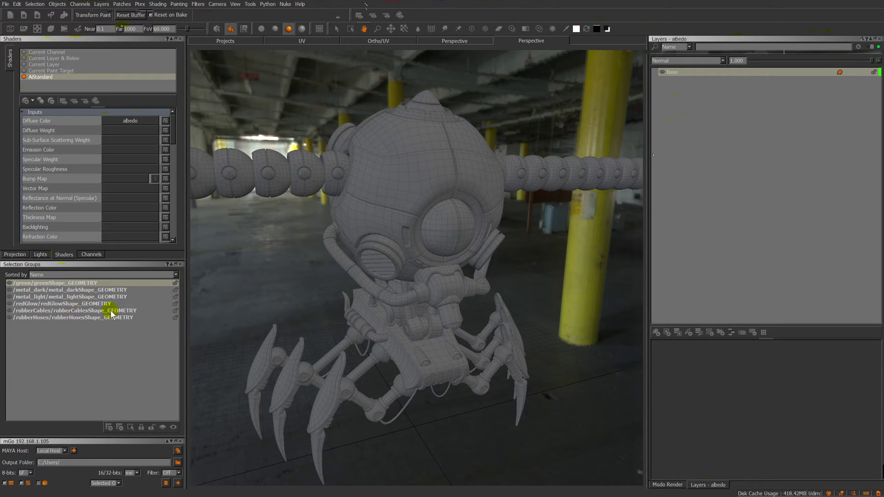
pyautogui.moveTo(32, 270); pyautogui.dragTo(750, 207)
pyautogui.click(670, 486)
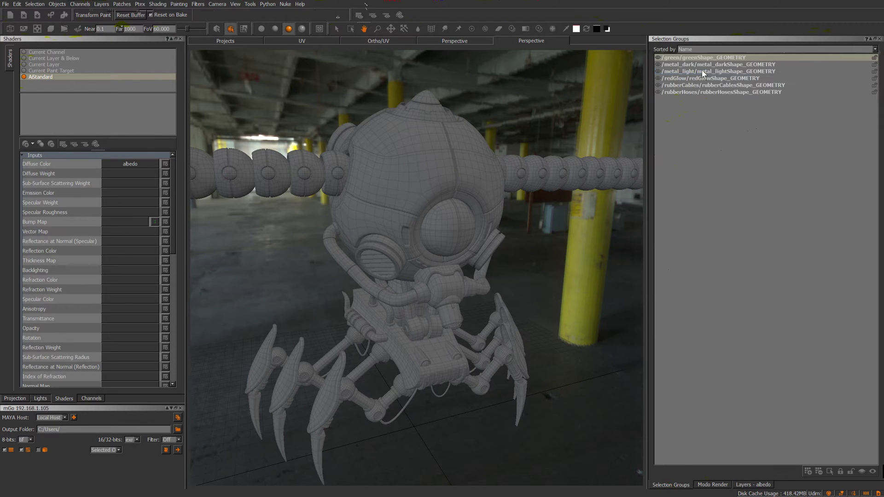
# Preview the rubber and metal selection groups on the model and select the /green/greenShape_GEOMETRY group
pyautogui.rightClick(702, 71)
pyautogui.click(679, 85)
pyautogui.click(676, 92)
pyautogui.click(674, 85)
pyautogui.click(675, 71)
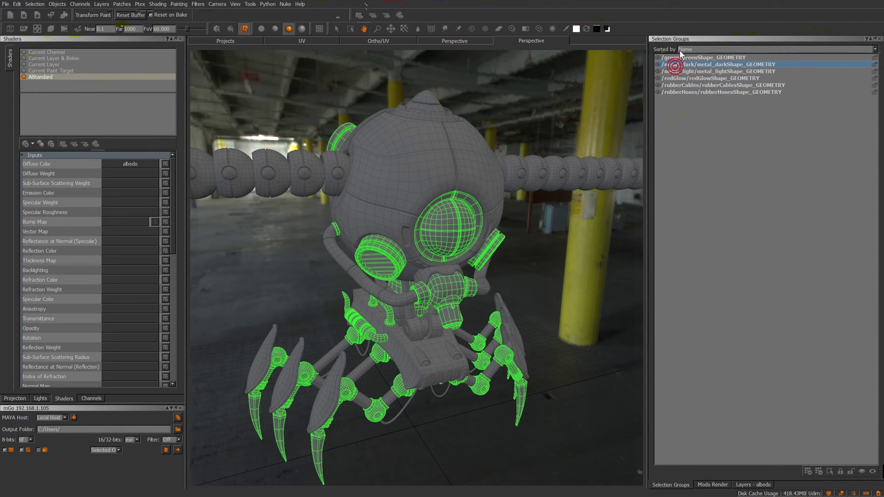
pyautogui.click(680, 57)
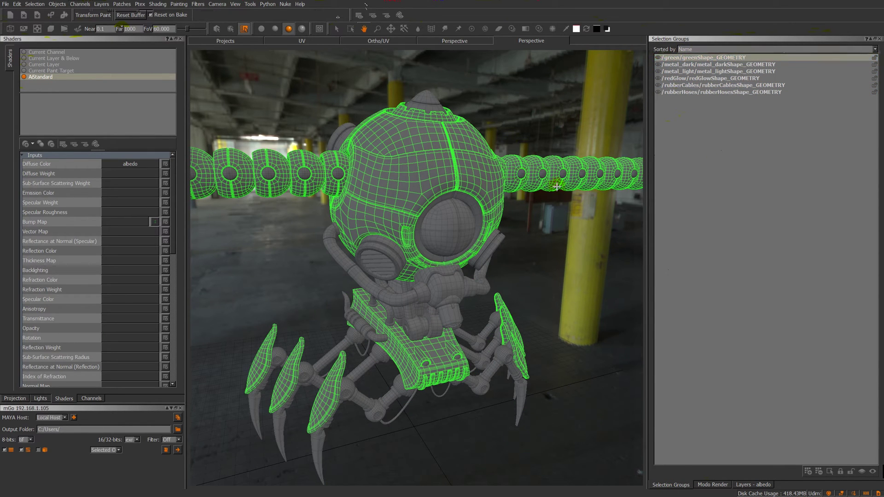
# Examine the selected green geometry in the perspective view and in the UV layout
pyautogui.keyDown('alt'); pyautogui.moveTo(608, 136); pyautogui.dragTo(465, 200, button='right'); pyautogui.keyUp('alt')
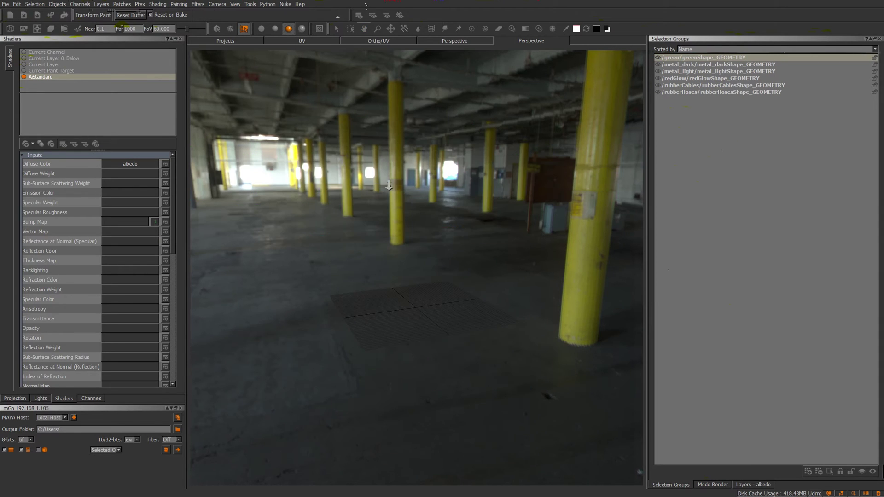
pyautogui.keyDown('alt'); pyautogui.moveTo(465, 200); pyautogui.dragTo(458, 171); pyautogui.keyUp('alt')
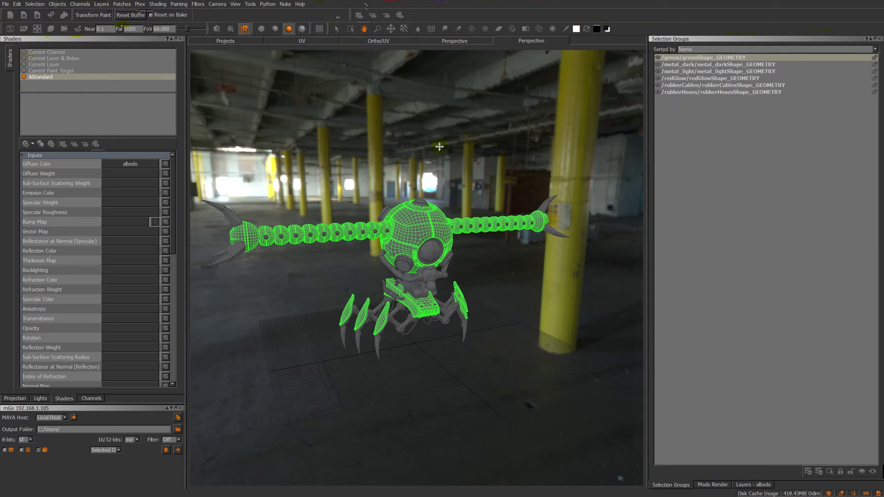
pyautogui.click(225, 41)
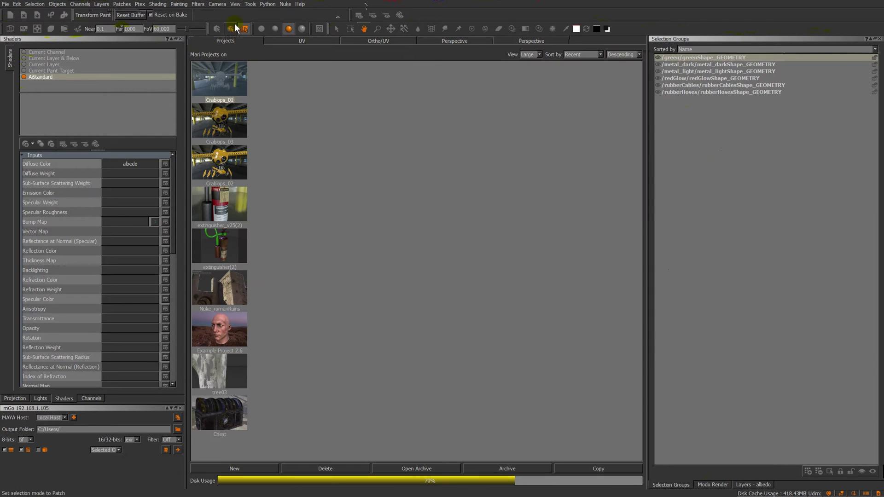
pyautogui.click(302, 40)
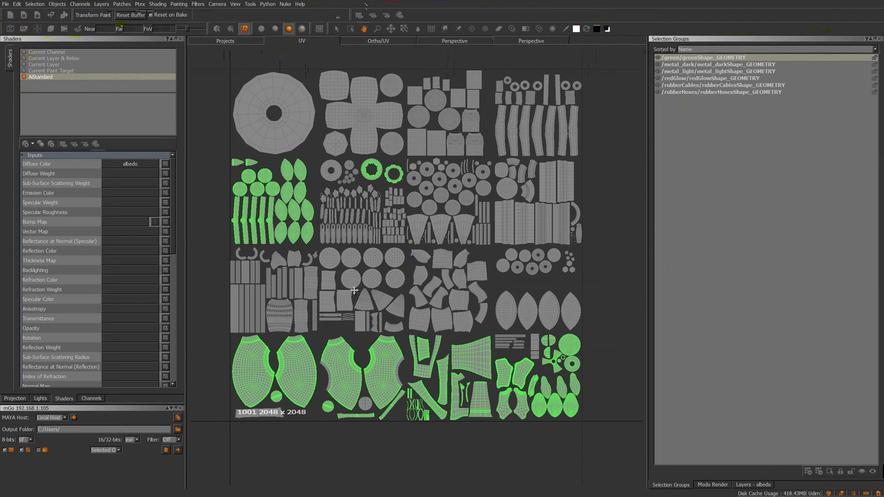
pyautogui.keyDown('alt'); pyautogui.moveTo(345, 252); pyautogui.dragTo(362, 270, button='middle'); pyautogui.keyUp('alt')
pyautogui.keyDown('alt'); pyautogui.moveTo(290, 349); pyautogui.dragTo(291, 373, button='right'); pyautogui.keyUp('alt')
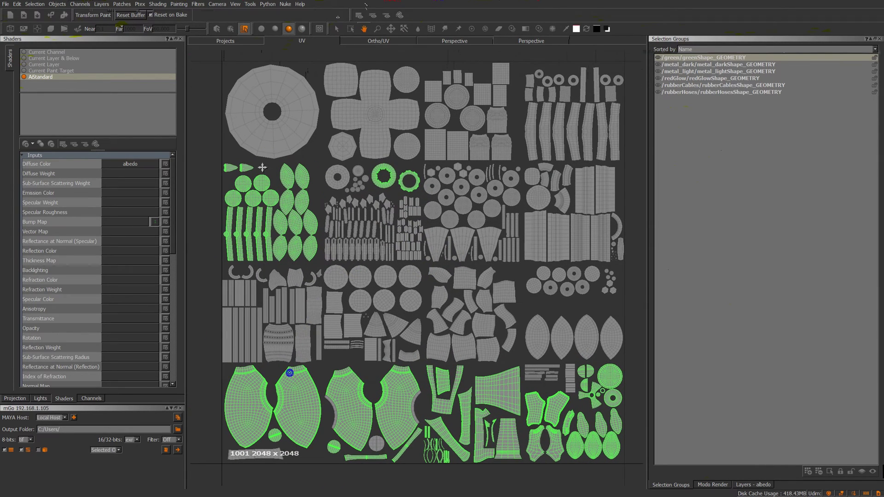
# Examine the green geometry in the split Ortho/UV view with a wider UV half, and return to the Perspective view
pyautogui.click(374, 41)
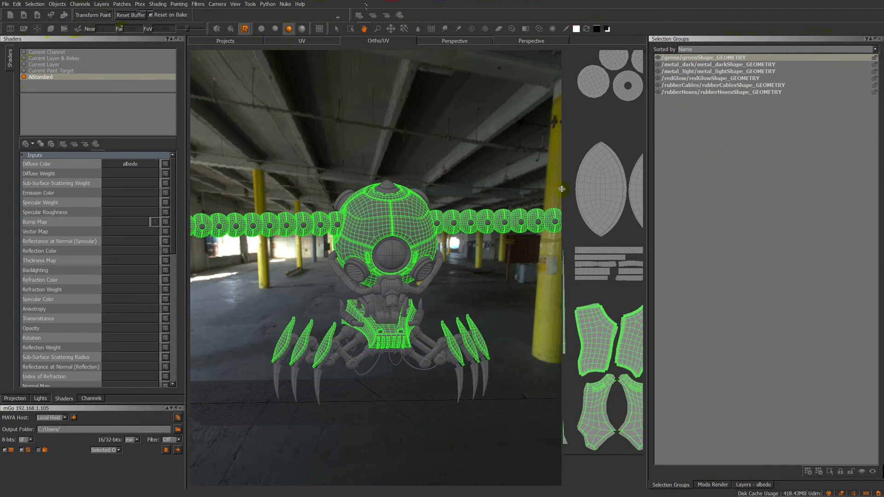
pyautogui.moveTo(562, 189); pyautogui.dragTo(453, 189)
pyautogui.keyDown('alt'); pyautogui.moveTo(414, 193); pyautogui.dragTo(346, 184, button='right'); pyautogui.keyUp('alt')
pyautogui.keyDown('alt'); pyautogui.moveTo(346, 184); pyautogui.dragTo(314, 187); pyautogui.keyUp('alt')
pyautogui.keyDown('alt'); pyautogui.moveTo(305, 197); pyautogui.dragTo(332, 209, button='right'); pyautogui.keyUp('alt')
pyautogui.keyDown('alt'); pyautogui.moveTo(331, 210); pyautogui.dragTo(392, 193); pyautogui.keyUp('alt')
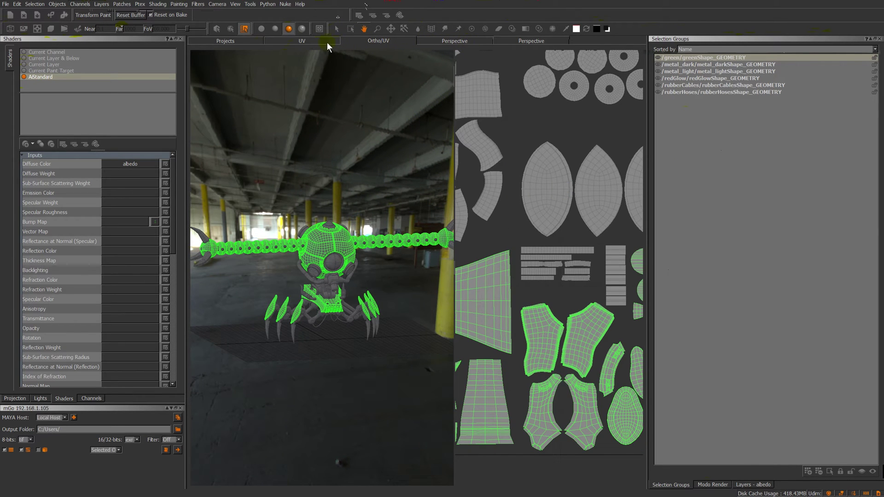
pyautogui.click(452, 40)
pyautogui.click(520, 40)
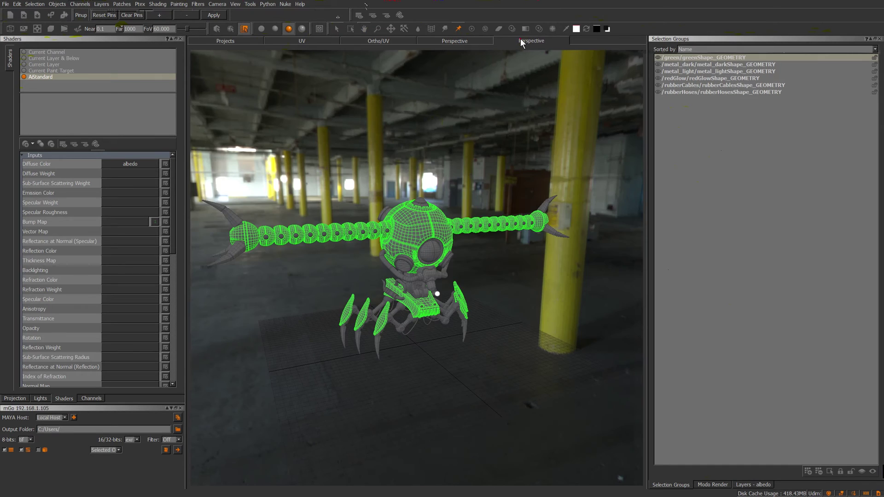
# Add a Base Color Catalogue procedural layer to the albedo channel's layer stack
pyautogui.click(754, 485)
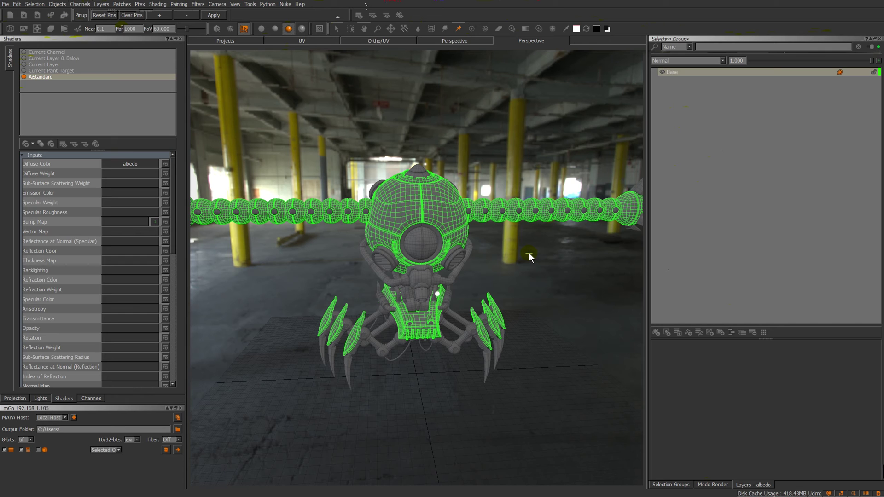
pyautogui.moveTo(529, 253); pyautogui.dragTo(546, 253, button='middle')
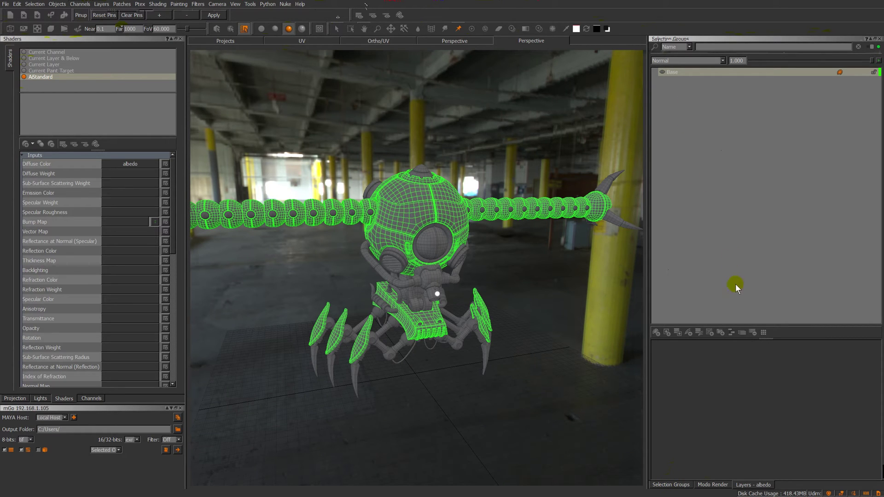
pyautogui.click(715, 332)
pyautogui.moveTo(730, 340)
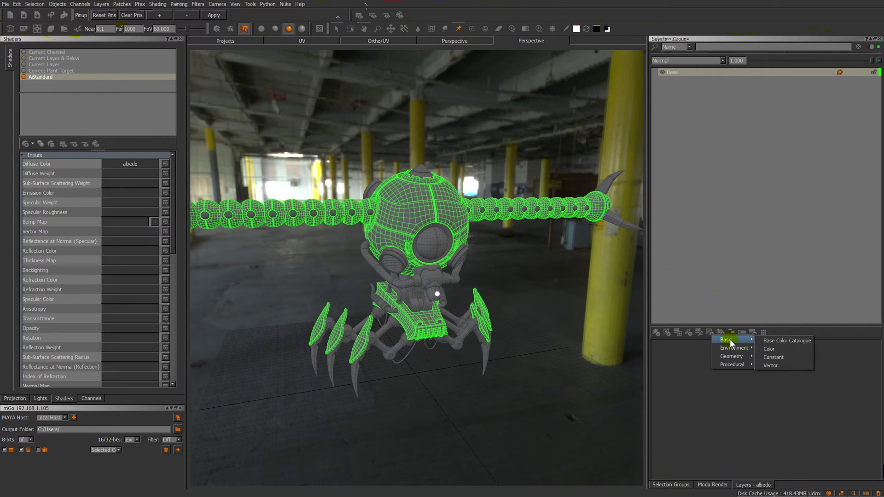
pyautogui.click(776, 341)
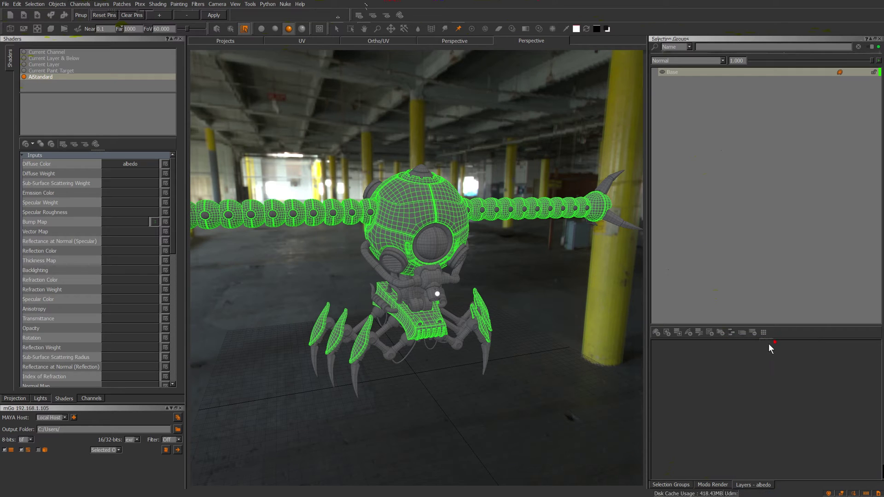
# Rename the Base Color Catalogue layer chrome and set its material to Chrome
pyautogui.doubleClick(699, 72)
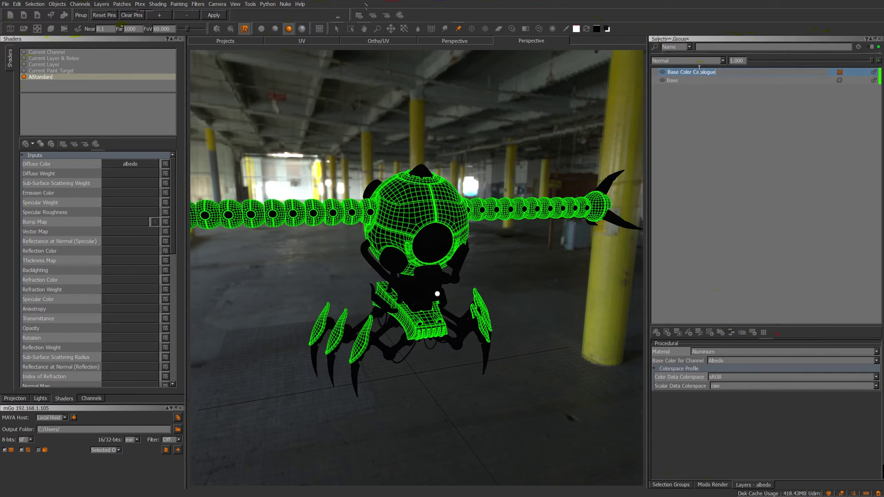
pyautogui.write('chrome')
pyautogui.press('Return')
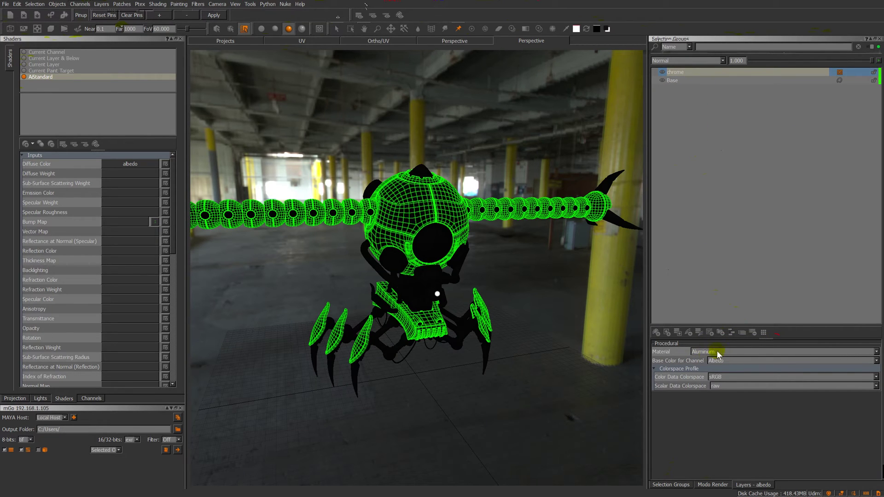
pyautogui.click(750, 353)
pyautogui.click(734, 104)
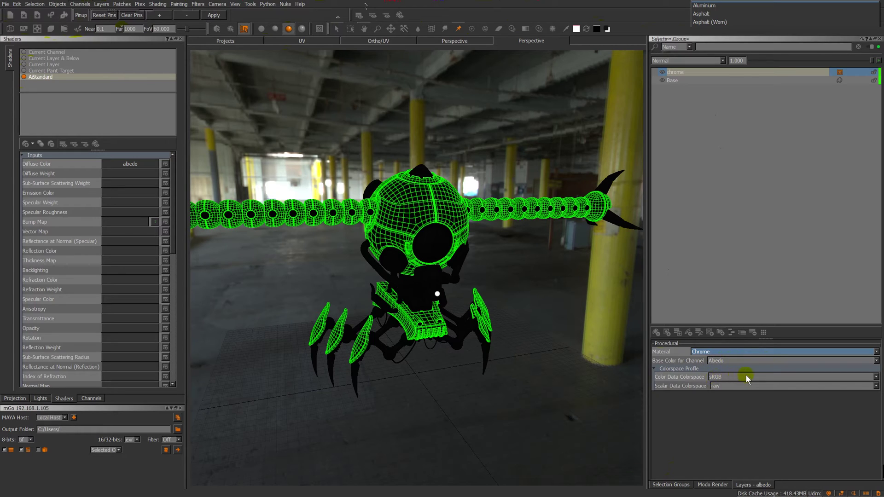
# Switch the viewport to flat lighting and examine the chrome base colour on the robot from several angles
pyautogui.scroll(3, 488, 201)
pyautogui.click(262, 29)
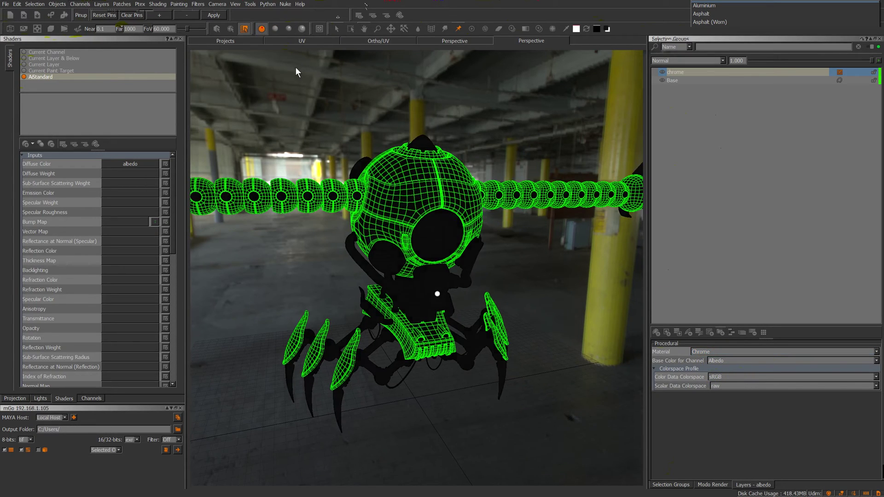
pyautogui.keyDown('alt'); pyautogui.moveTo(295, 68); pyautogui.dragTo(509, 226); pyautogui.keyUp('alt')
pyautogui.scroll(4, 519, 234)
pyautogui.keyDown('alt'); pyautogui.moveTo(519, 235); pyautogui.dragTo(466, 296, button='middle'); pyautogui.keyUp('alt')
pyautogui.keyDown('alt'); pyautogui.moveTo(466, 296); pyautogui.dragTo(489, 278); pyautogui.keyUp('alt')
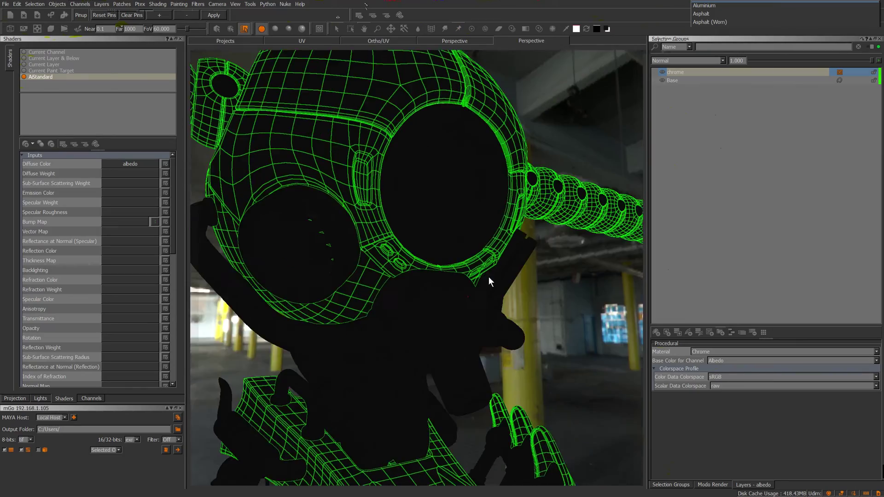
pyautogui.keyDown('alt'); pyautogui.moveTo(489, 277); pyautogui.dragTo(539, 317, button='right'); pyautogui.keyUp('alt')
pyautogui.keyDown('alt'); pyautogui.moveTo(539, 318); pyautogui.dragTo(520, 230, button='middle'); pyautogui.keyUp('alt')
pyautogui.keyDown('alt'); pyautogui.moveTo(521, 230); pyautogui.dragTo(439, 216); pyautogui.keyUp('alt')
pyautogui.keyDown('alt'); pyautogui.moveTo(440, 216); pyautogui.dragTo(417, 143, button='right'); pyautogui.keyUp('alt')
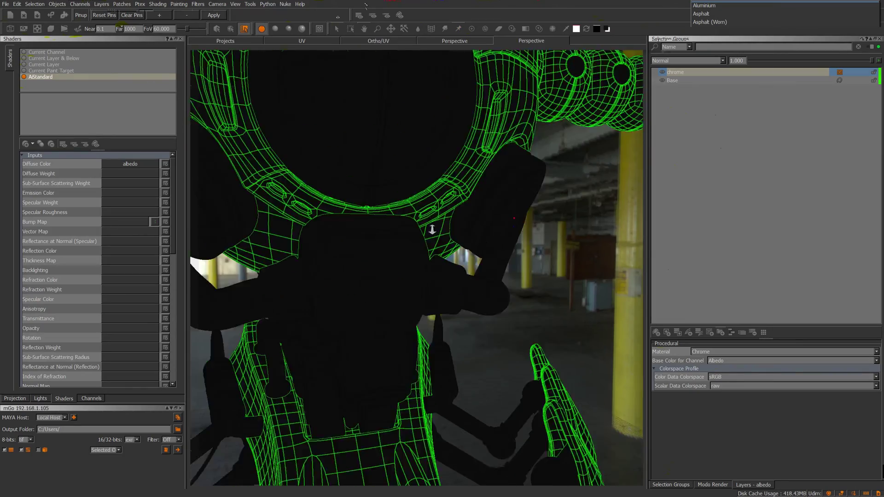
pyautogui.keyDown('alt'); pyautogui.moveTo(417, 143); pyautogui.dragTo(483, 159); pyautogui.keyUp('alt')
pyautogui.keyDown('alt'); pyautogui.moveTo(483, 158); pyautogui.dragTo(496, 140, button='right'); pyautogui.keyUp('alt')
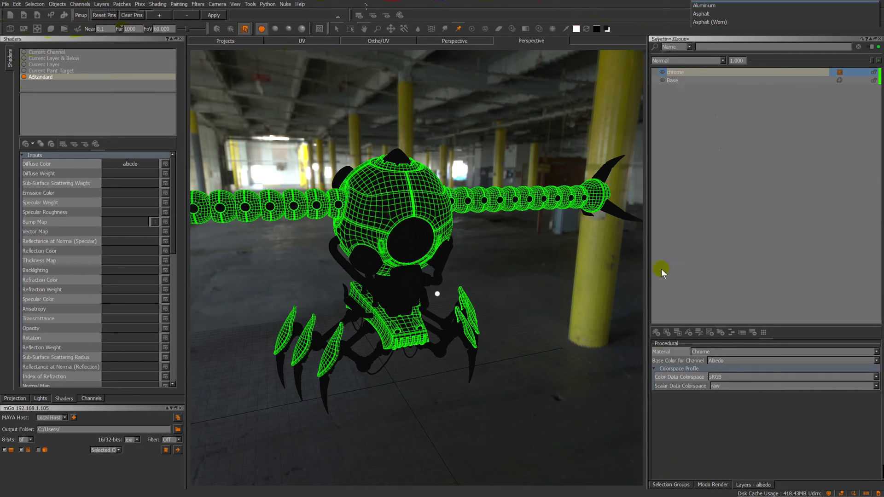
# Try to add a layer group above the chrome layer and rename it
pyautogui.click(677, 73)
pyautogui.click(720, 332)
pyautogui.doubleClick(679, 72)
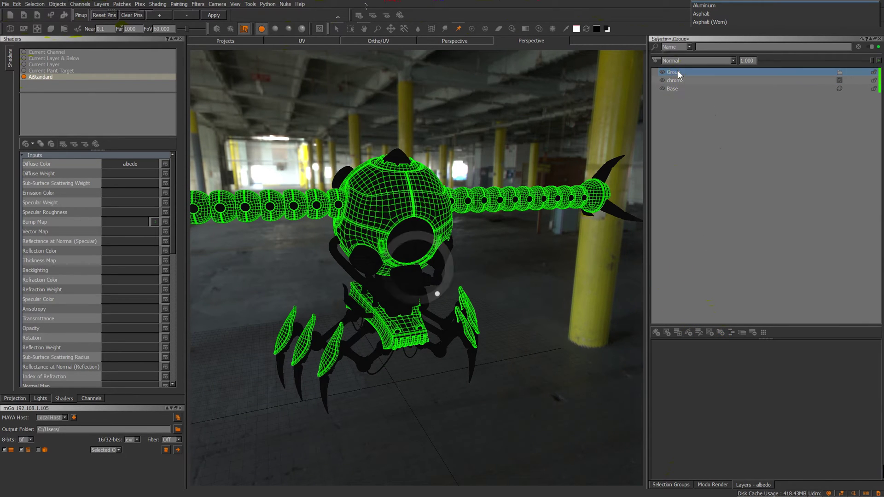
pyautogui.write('baseLa')
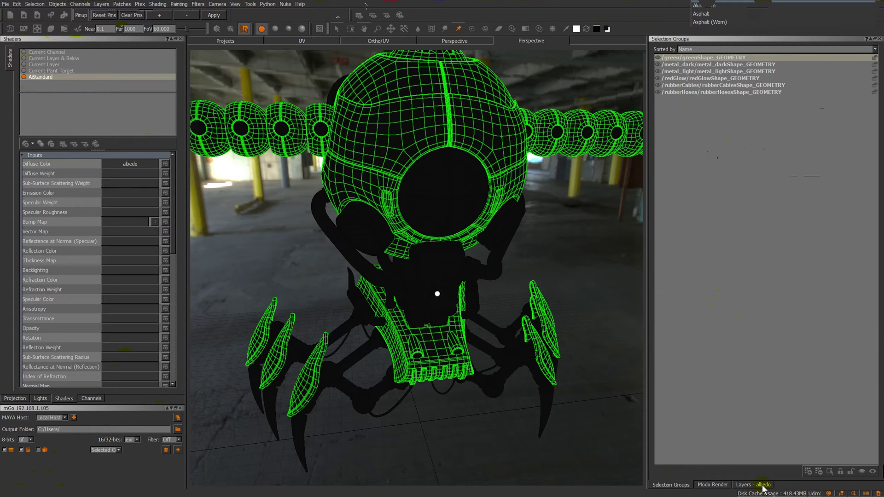
# Add another Base Color Catalogue procedural layer above the chrome layer in the albedo channel
pyautogui.click(752, 485)
pyautogui.click(710, 332)
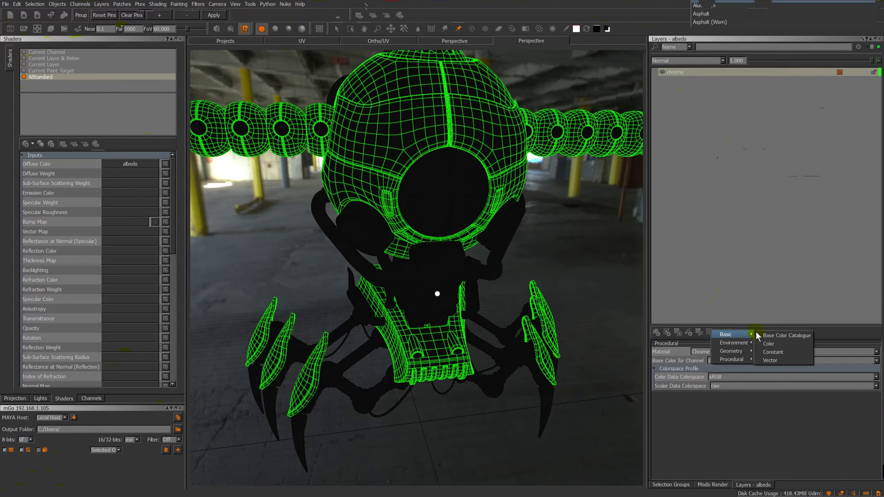
pyautogui.click(733, 334)
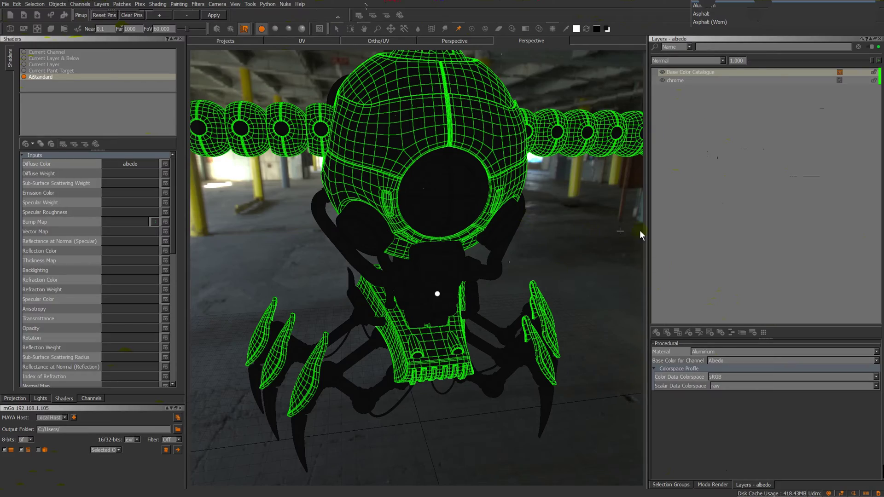
# Rename the new Base Color Catalogue layer aluminium and give it a layer mask from a selection group
pyautogui.keyDown('alt'); pyautogui.moveTo(405, 264); pyautogui.dragTo(454, 265); pyautogui.keyUp('alt')
pyautogui.keyDown('alt'); pyautogui.moveTo(455, 264); pyautogui.dragTo(480, 277, button='right'); pyautogui.keyUp('alt')
pyautogui.keyDown('alt'); pyautogui.moveTo(479, 276); pyautogui.dragTo(498, 276); pyautogui.keyUp('alt')
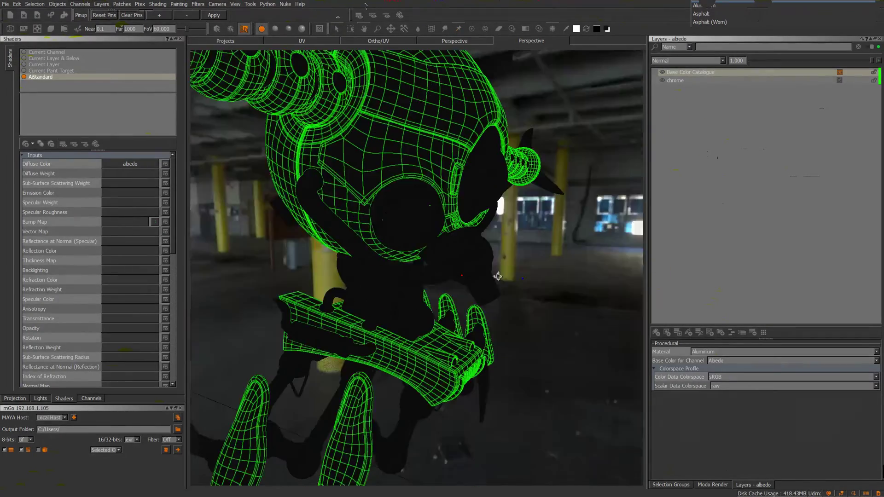
pyautogui.moveTo(497, 276); pyautogui.dragTo(544, 272, button='middle')
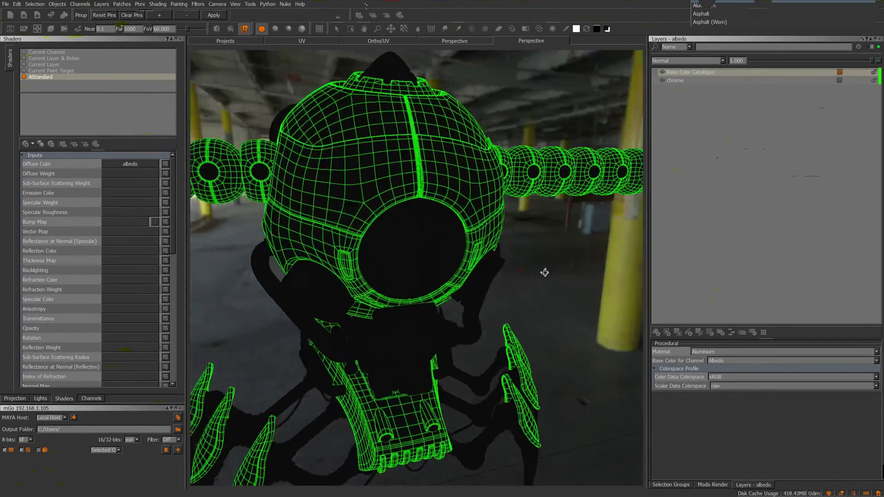
pyautogui.moveTo(545, 272)
pyautogui.keyDown('alt'); pyautogui.mouseDown()
pyautogui.moveTo(543, 284)
pyautogui.moveTo(531, 262)
pyautogui.mouseUp(); pyautogui.keyUp('alt')
pyautogui.rightClick(689, 72)
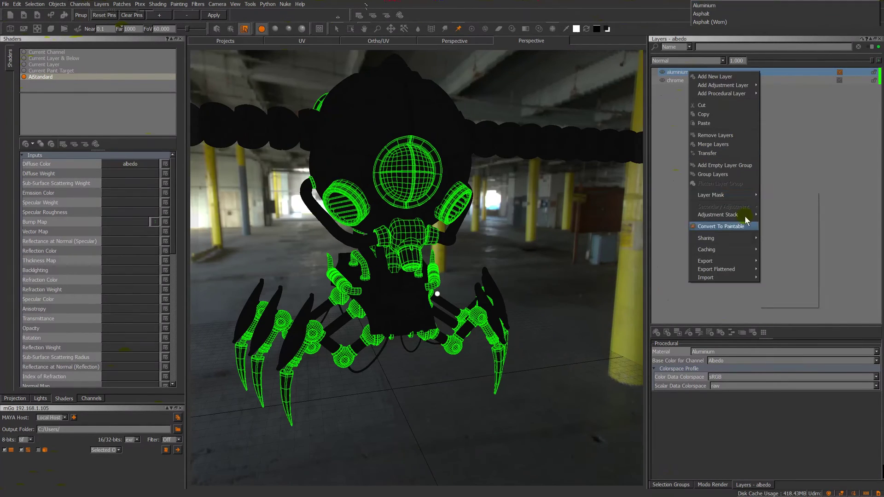
pyautogui.moveTo(737, 197)
pyautogui.moveTo(790, 193)
pyautogui.click(860, 226)
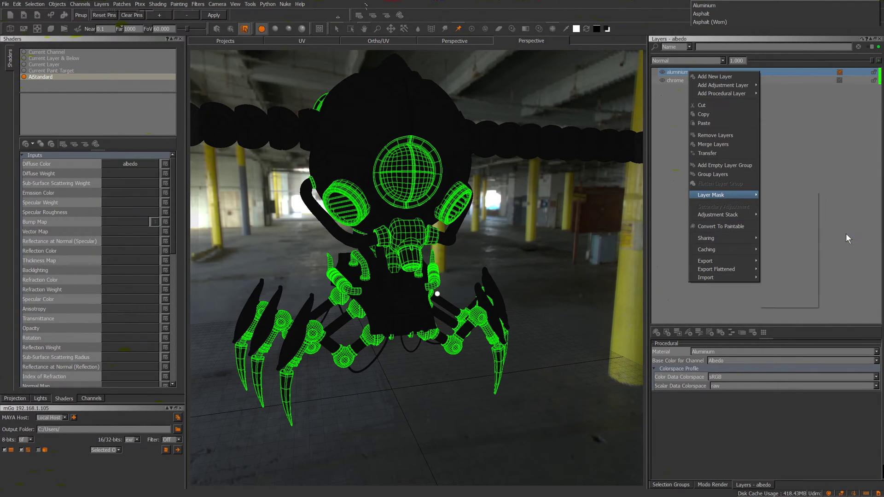
pyautogui.click(497, 239)
pyautogui.click(457, 251)
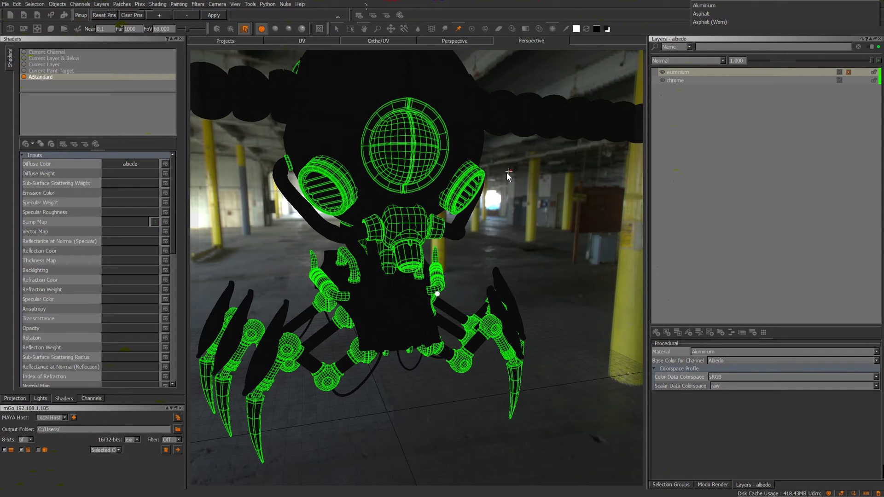
# Select the /redGlow/redGlowShape_GEOMETRY selection group and examine its parts on the robot
pyautogui.click(671, 483)
pyautogui.click(728, 78)
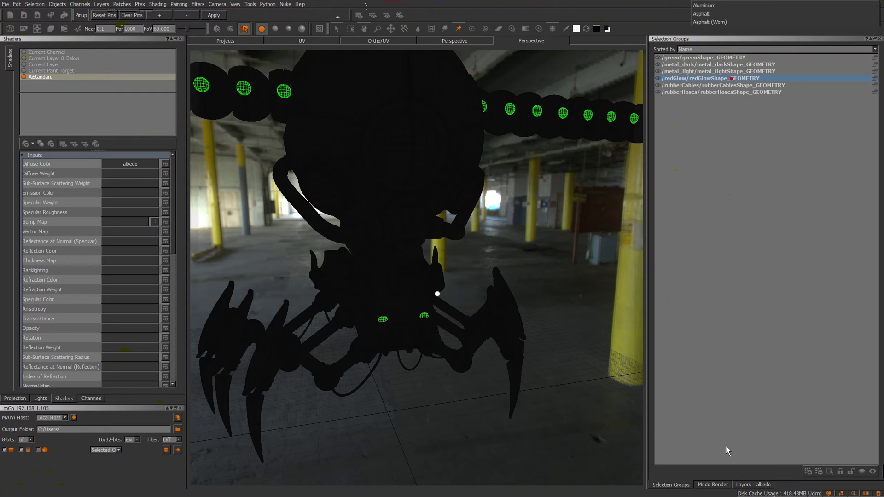
pyautogui.click(755, 485)
pyautogui.keyDown('alt'); pyautogui.moveTo(421, 275); pyautogui.dragTo(512, 276, button='right'); pyautogui.keyUp('alt')
pyautogui.moveTo(551, 165)
pyautogui.keyDown('alt'); pyautogui.mouseDown()
pyautogui.moveTo(531, 156)
pyautogui.moveTo(557, 168)
pyautogui.mouseUp(); pyautogui.keyUp('alt')
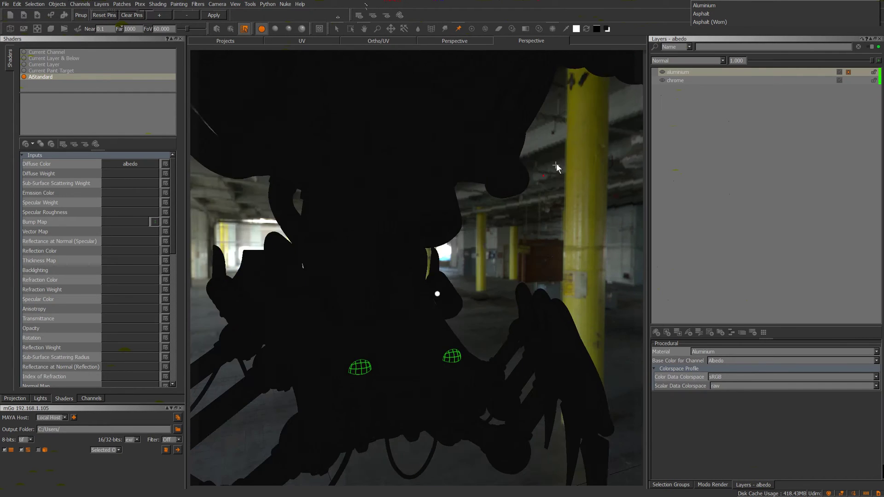
pyautogui.keyDown('alt'); pyautogui.moveTo(557, 168); pyautogui.dragTo(539, 318, button='middle'); pyautogui.keyUp('alt')
pyautogui.keyDown('alt'); pyautogui.moveTo(539, 318); pyautogui.dragTo(532, 286); pyautogui.keyUp('alt')
pyautogui.keyDown('alt'); pyautogui.moveTo(532, 286); pyautogui.dragTo(482, 263, button='right'); pyautogui.keyUp('alt')
pyautogui.keyDown('alt'); pyautogui.moveTo(481, 263); pyautogui.dragTo(543, 215); pyautogui.keyUp('alt')
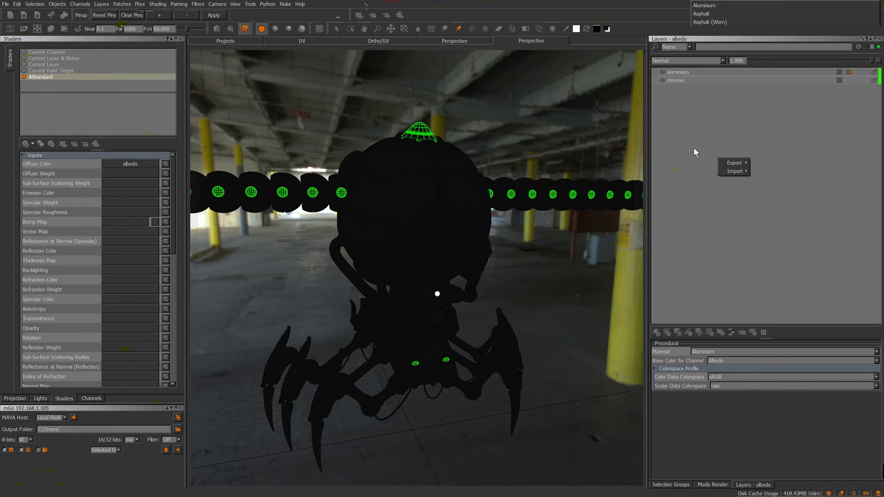
# Add a basic Color procedural layer above the aluminium layer and set its colour to yellow
pyautogui.click(709, 334)
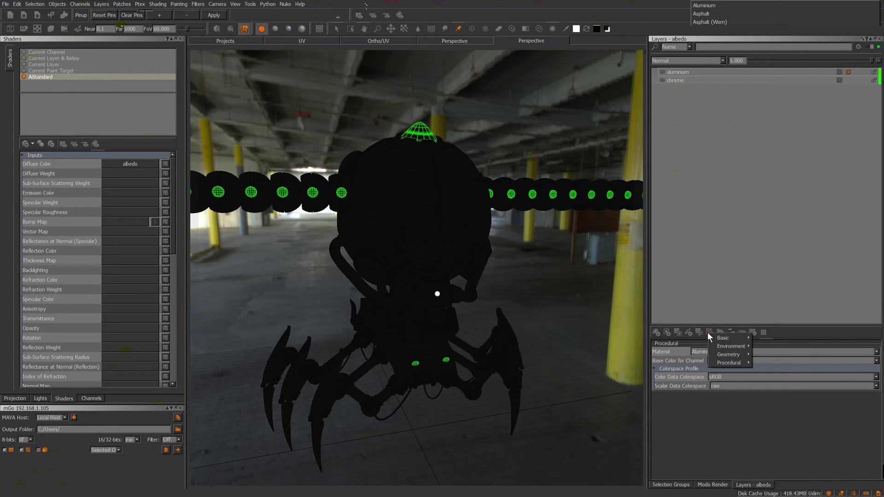
pyautogui.moveTo(730, 338)
pyautogui.click(781, 346)
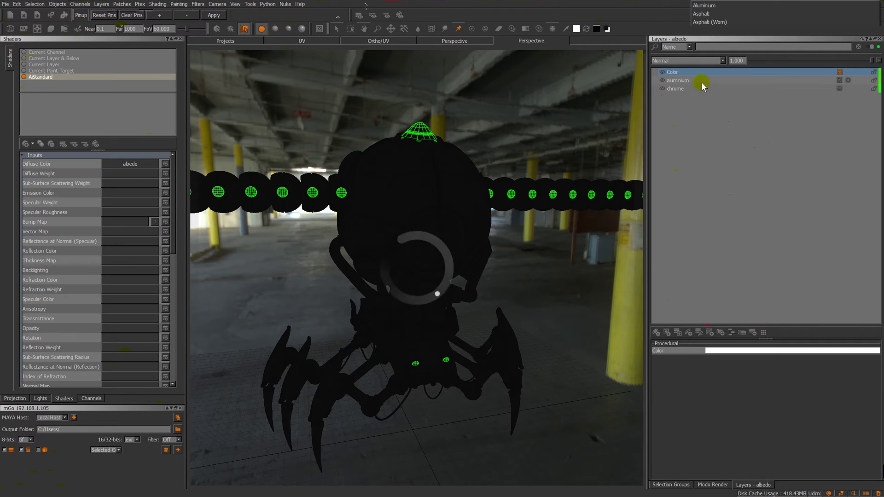
pyautogui.click(715, 352)
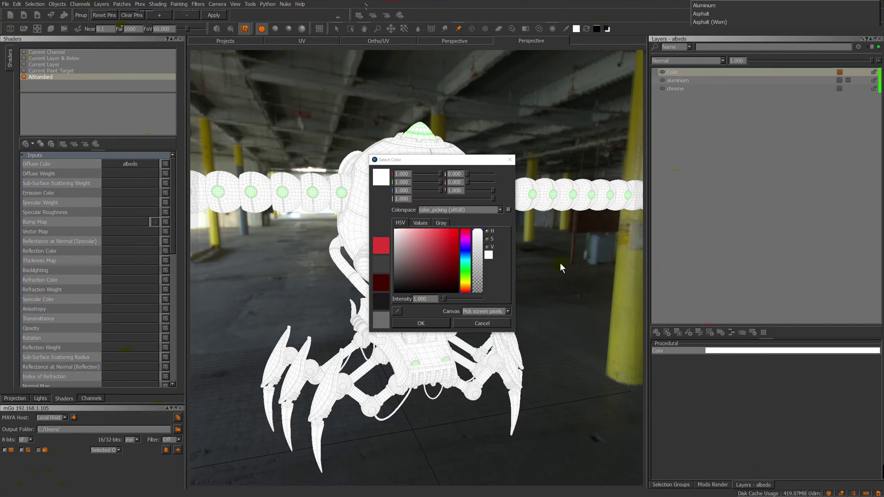
pyautogui.moveTo(470, 279); pyautogui.dragTo(471, 291)
pyautogui.click(450, 241)
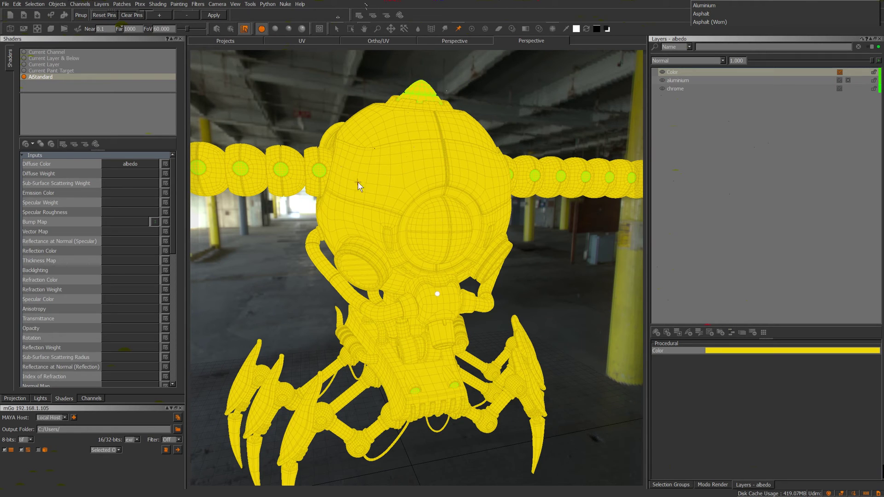
# Rename the Color layer paint and add a layer mask to it from the /green/greenShape_GEOMETRY selection group
pyautogui.doubleClick(672, 72)
pyautogui.write('paint')
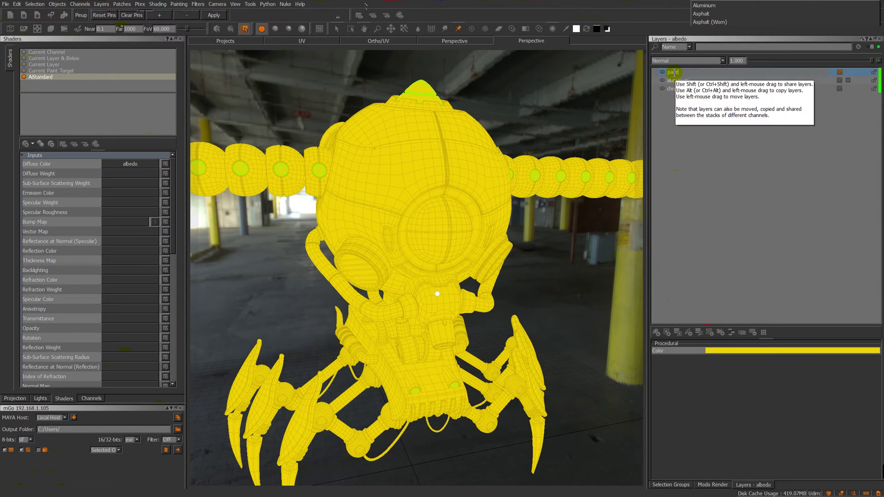
pyautogui.press('Return')
pyautogui.rightClick(675, 73)
pyautogui.moveTo(723, 197)
pyautogui.moveTo(786, 198)
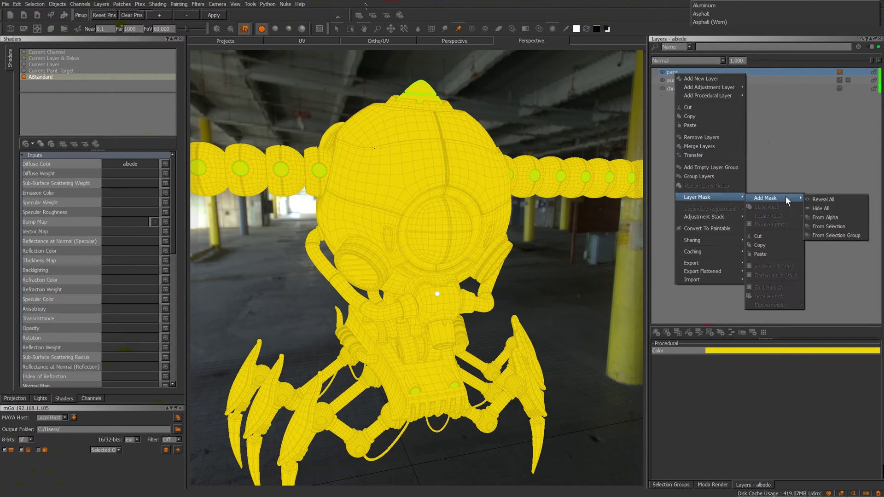
pyautogui.click(834, 234)
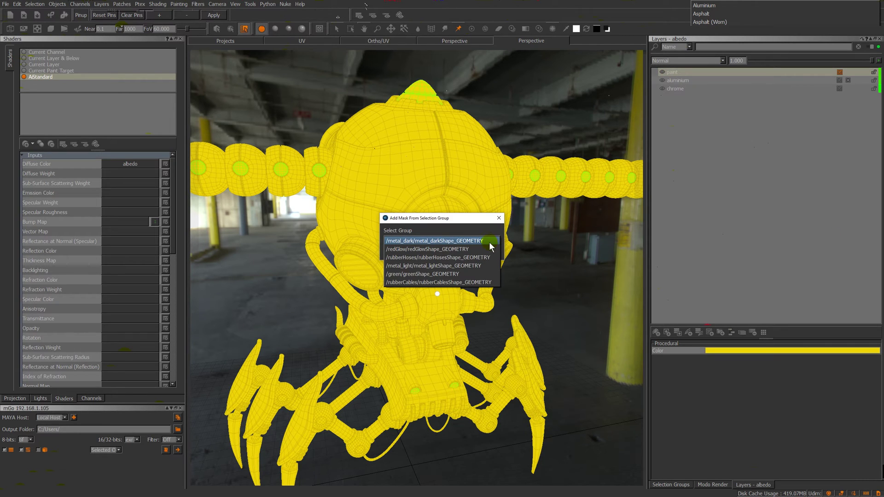
pyautogui.click(490, 242)
pyautogui.click(427, 251)
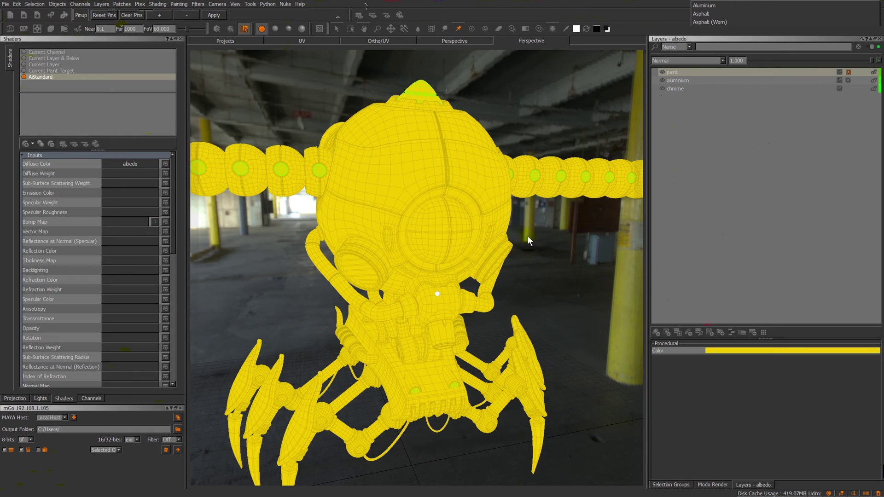
# Examine the masked yellow paint on the robot from several angles, first in flat and finally in full lighting
pyautogui.keyDown('alt'); pyautogui.moveTo(511, 236); pyautogui.dragTo(504, 235); pyautogui.keyUp('alt')
pyautogui.keyDown('alt'); pyautogui.moveTo(588, 222); pyautogui.dragTo(505, 270, button='right'); pyautogui.keyUp('alt')
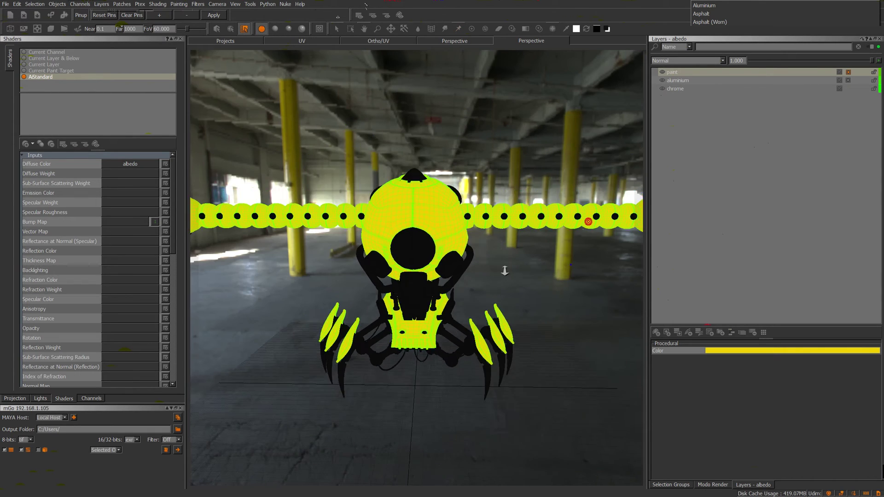
pyautogui.keyDown('alt'); pyautogui.moveTo(472, 270); pyautogui.dragTo(493, 258); pyautogui.keyUp('alt')
pyautogui.keyDown('alt'); pyautogui.moveTo(326, 282); pyautogui.dragTo(374, 283, button='middle'); pyautogui.keyUp('alt')
pyautogui.moveTo(376, 283)
pyautogui.keyDown('alt'); pyautogui.mouseDown()
pyautogui.moveTo(507, 278)
pyautogui.moveTo(369, 286)
pyautogui.mouseUp(); pyautogui.keyUp('alt')
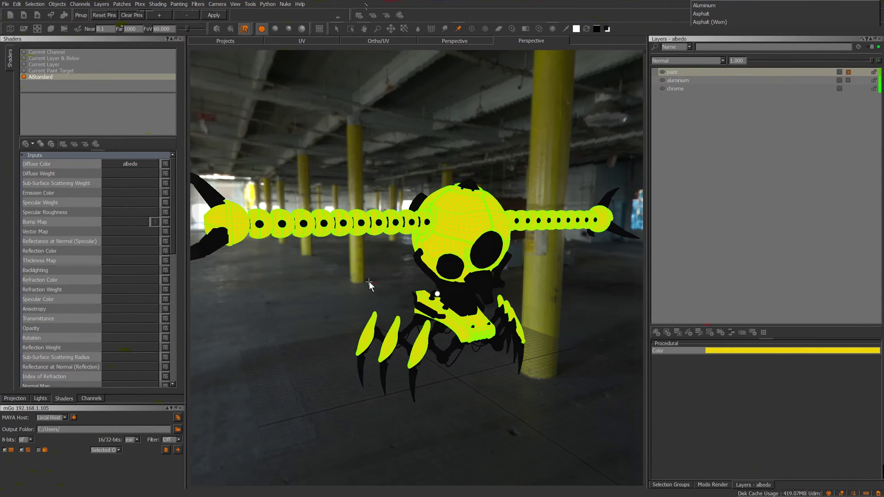
pyautogui.press('F3')
pyautogui.keyDown('alt'); pyautogui.moveTo(576, 258); pyautogui.dragTo(509, 267); pyautogui.keyUp('alt')
pyautogui.keyDown('alt'); pyautogui.moveTo(364, 276); pyautogui.dragTo(418, 252, button='right'); pyautogui.keyUp('alt')
pyautogui.keyDown('alt'); pyautogui.moveTo(419, 253); pyautogui.dragTo(377, 234, button='middle'); pyautogui.keyUp('alt')
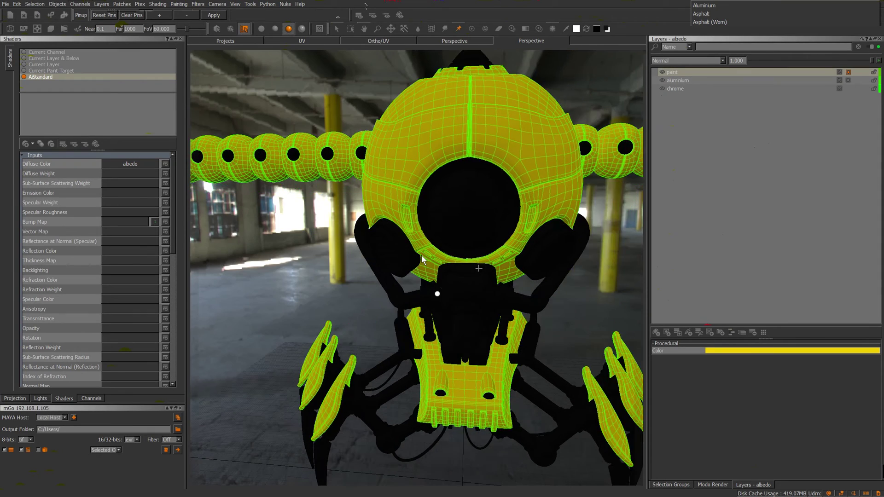
pyautogui.keyDown('alt'); pyautogui.moveTo(377, 234); pyautogui.dragTo(410, 250); pyautogui.keyUp('alt')
pyautogui.keyDown('alt'); pyautogui.moveTo(411, 250); pyautogui.dragTo(417, 225, button='middle'); pyautogui.keyUp('alt')
pyautogui.keyDown('alt'); pyautogui.moveTo(417, 225); pyautogui.dragTo(458, 220, button='right'); pyautogui.keyUp('alt')
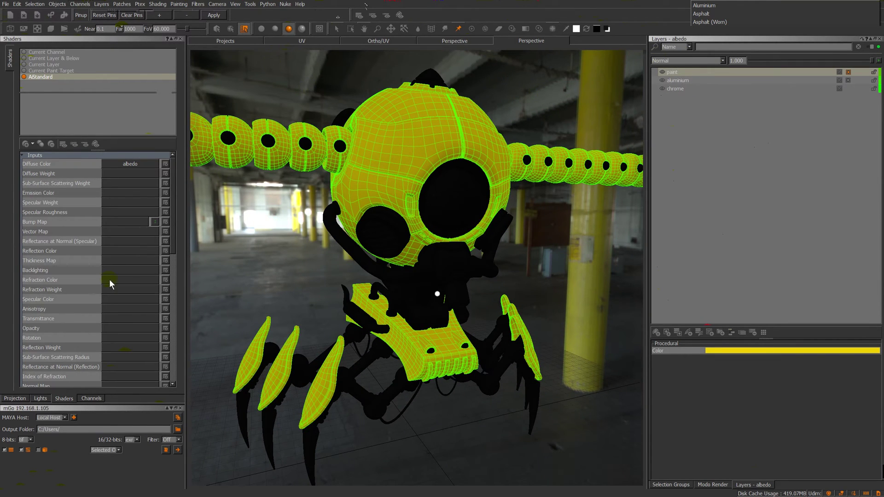
# Duplicate the albedo channel to make the roughness and spec channels
pyautogui.click(92, 399)
pyautogui.rightClick(17, 50)
pyautogui.rightClick(74, 86)
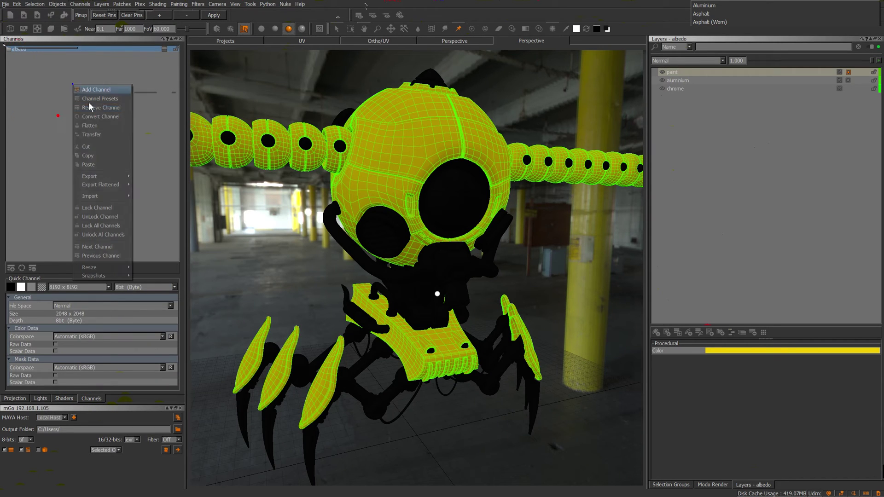
pyautogui.click(101, 149)
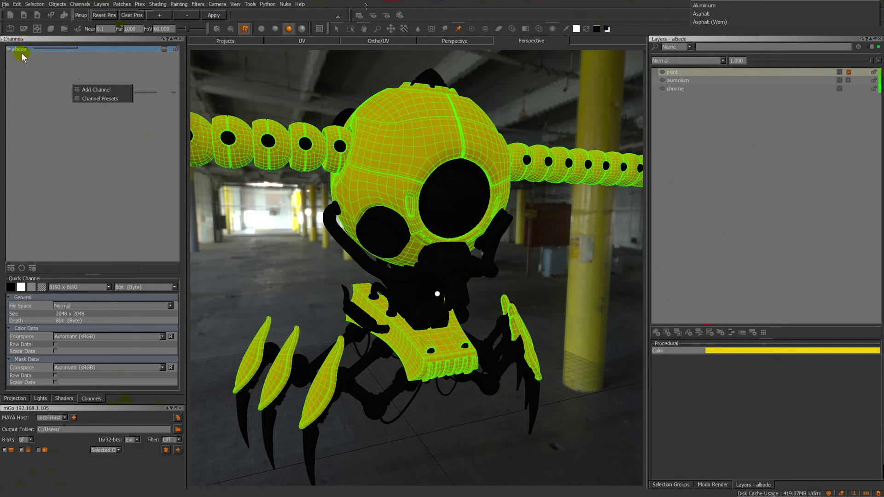
pyautogui.rightClick(20, 48)
pyautogui.click(38, 118)
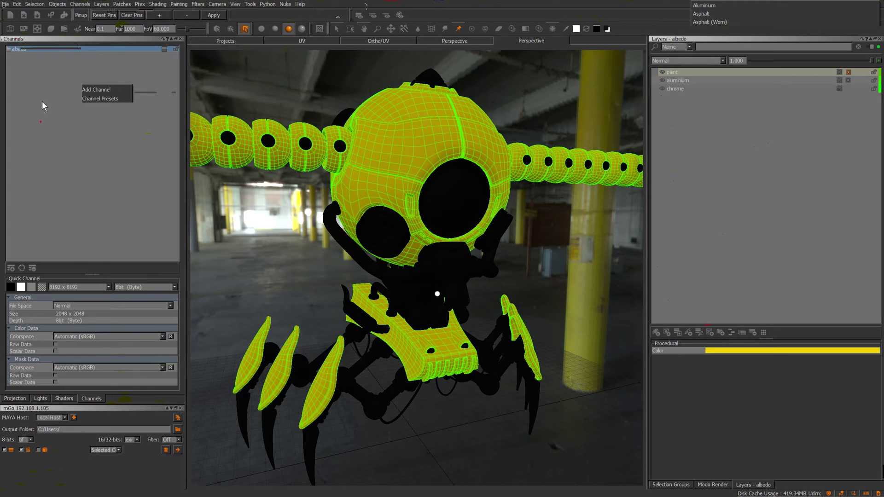
pyautogui.rightClick(43, 102)
pyautogui.click(67, 182)
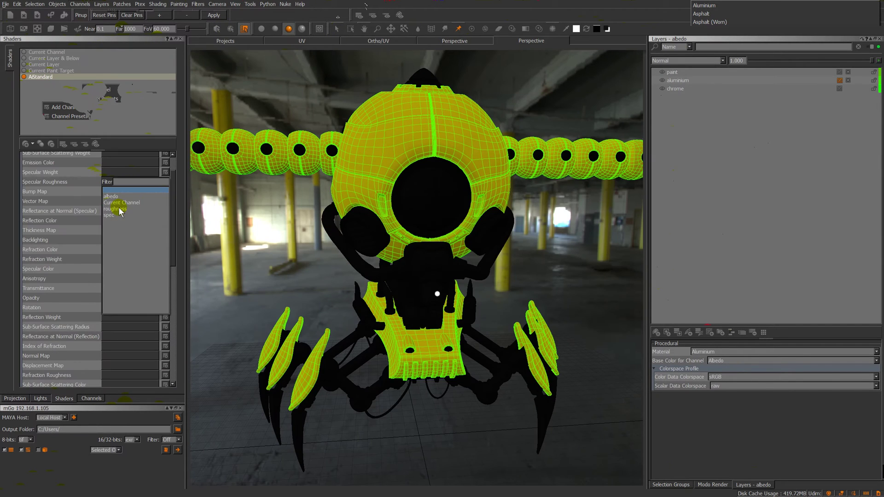
# Assign the roughness channel to the Specular Roughness input of the AiStandard shader
pyautogui.click(114, 209)
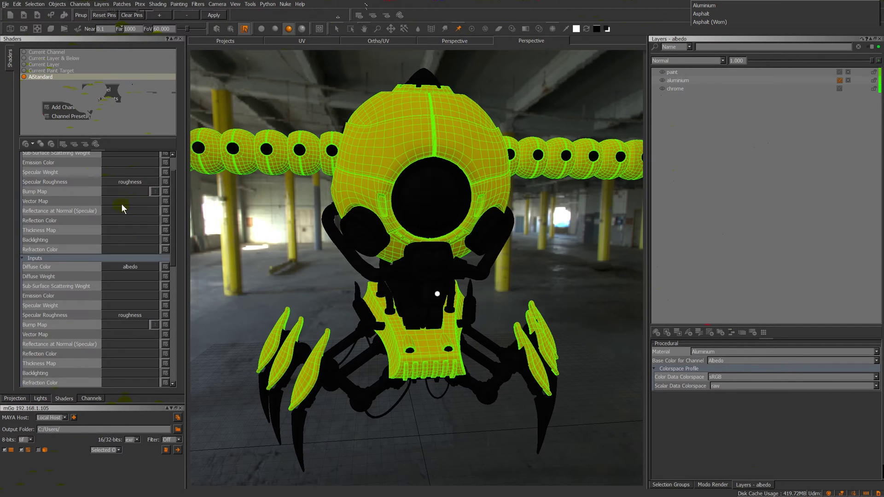
# Assign the spec channel to the Specular Weight and Emission Color inputs of the AiStandard shader
pyautogui.click(126, 172)
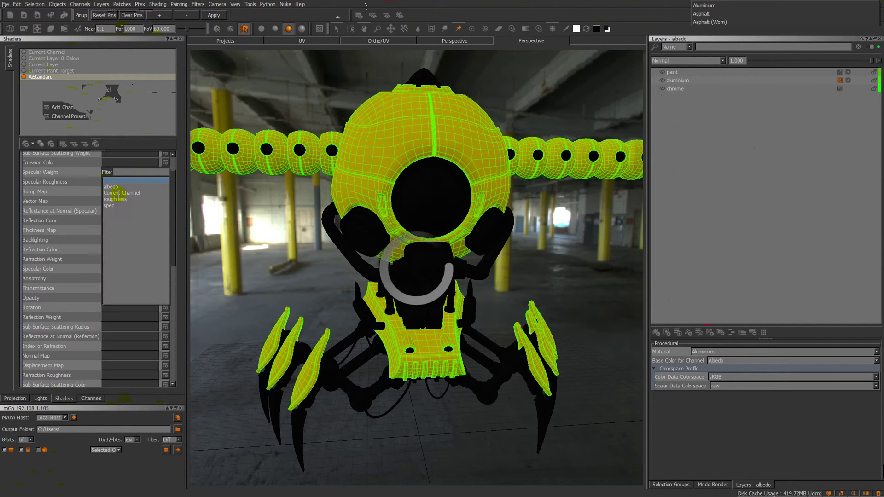
pyautogui.click(110, 206)
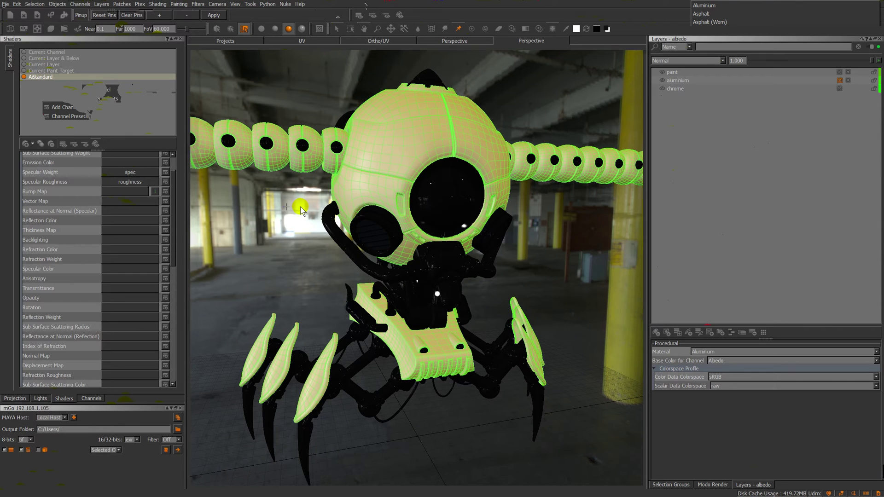
pyautogui.keyDown('alt'); pyautogui.moveTo(301, 211); pyautogui.dragTo(394, 178); pyautogui.keyUp('alt')
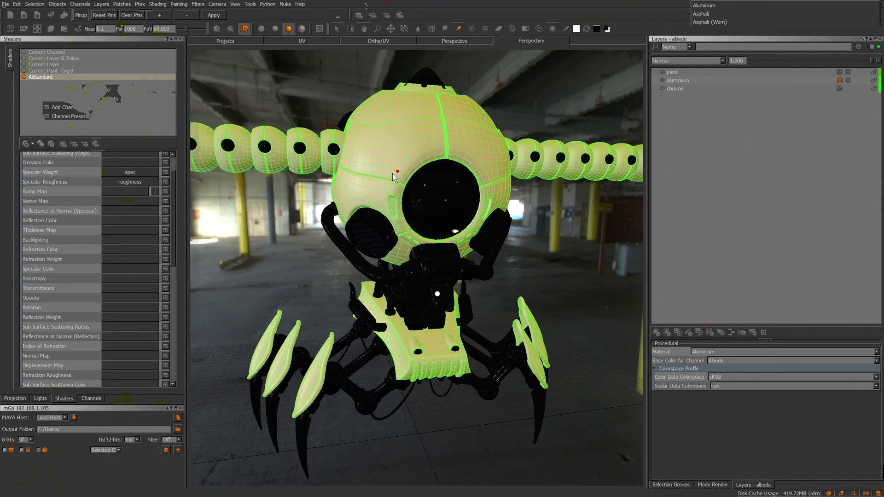
pyautogui.click(167, 182)
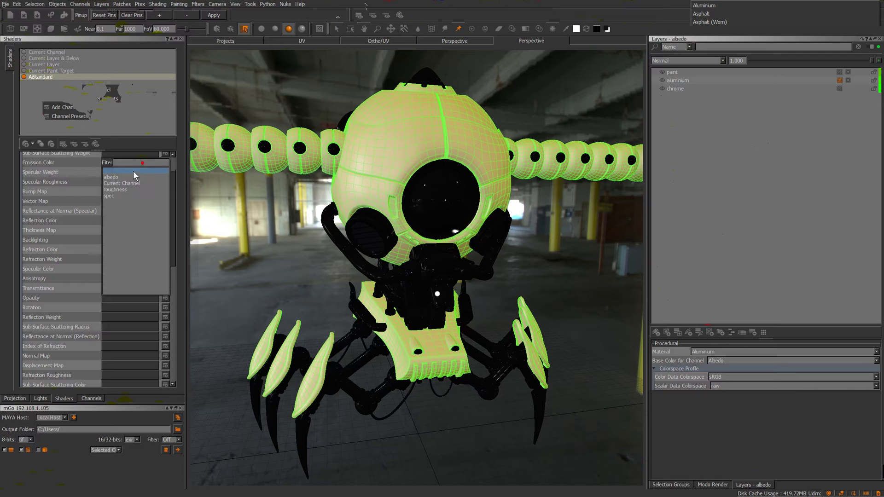
pyautogui.click(109, 195)
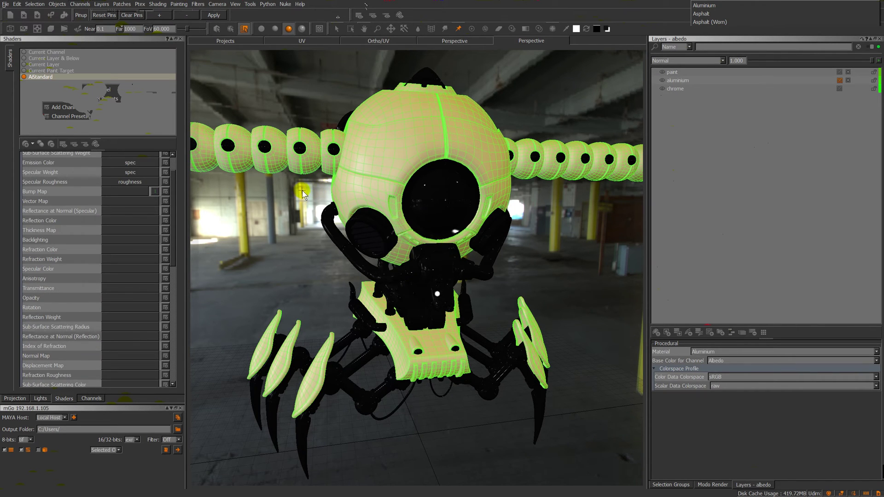
pyautogui.keyDown('alt'); pyautogui.moveTo(299, 191); pyautogui.dragTo(292, 188); pyautogui.keyUp('alt')
pyautogui.keyDown('alt'); pyautogui.moveTo(315, 138); pyautogui.dragTo(296, 206); pyautogui.keyUp('alt')
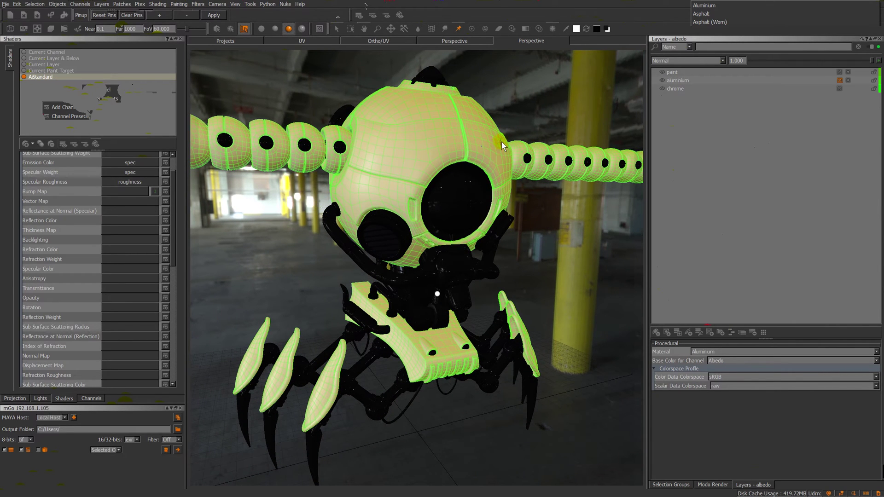
# In the spec channel, viewed in flat lighting, set the aluminium layer's Base Color for Channel to Reflectance
pyautogui.click(92, 398)
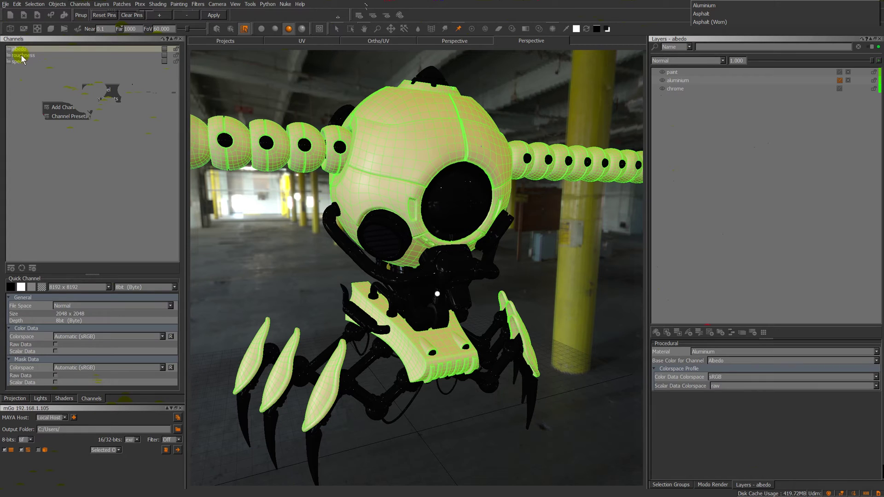
pyautogui.click(18, 61)
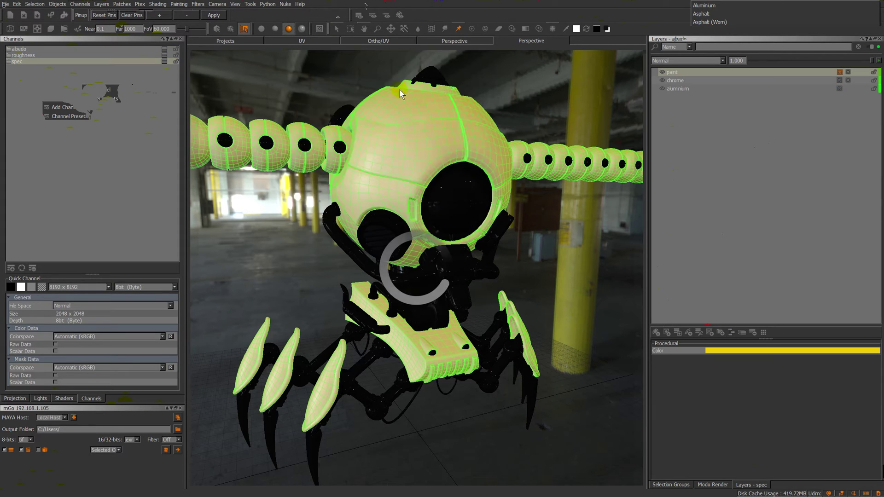
pyautogui.press('Tab')
pyautogui.press('F1')
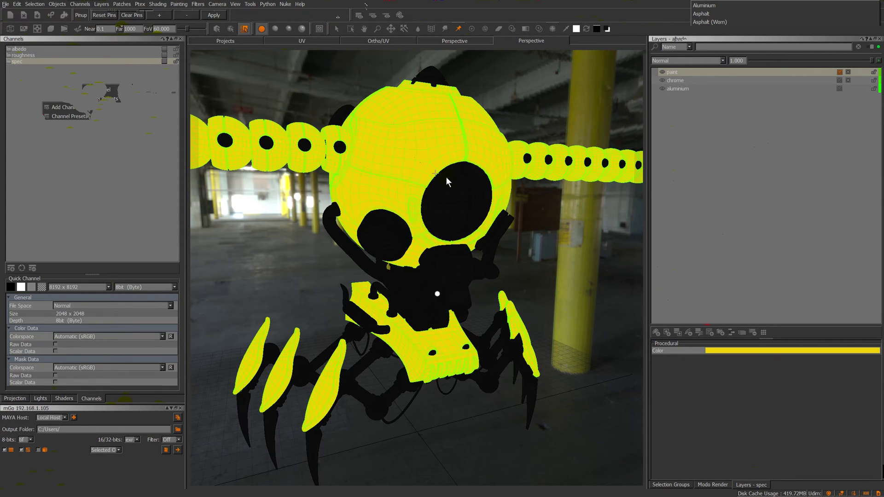
pyautogui.press('F3')
pyautogui.press('F1')
pyautogui.click(681, 89)
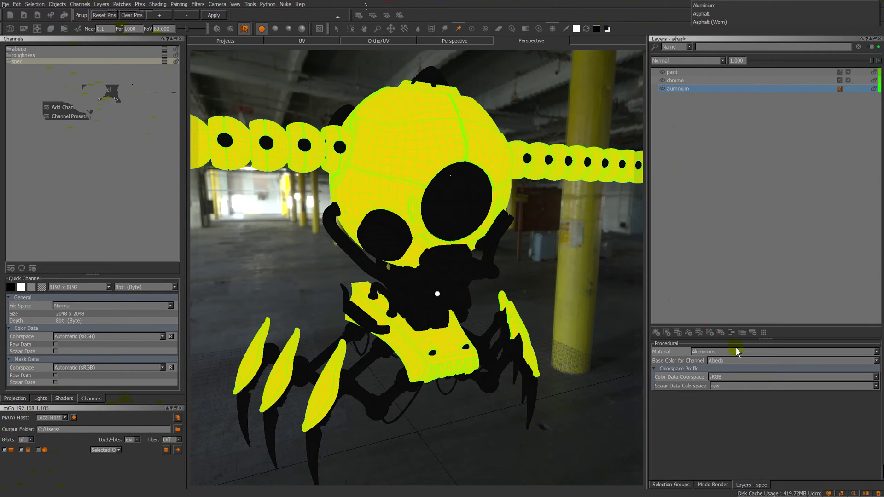
pyautogui.click(723, 361)
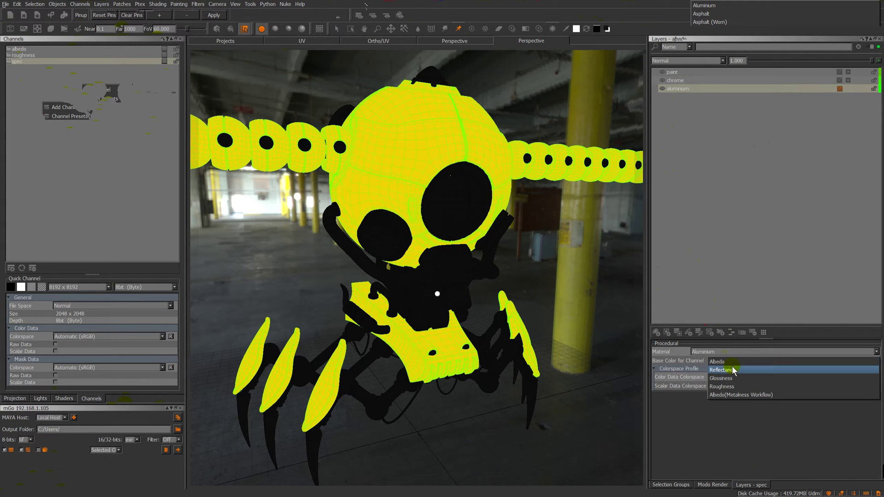
pyautogui.click(727, 362)
# Set the spec channel's chrome layer to use Reflectance as its Base Color for Channel
pyautogui.click(676, 81)
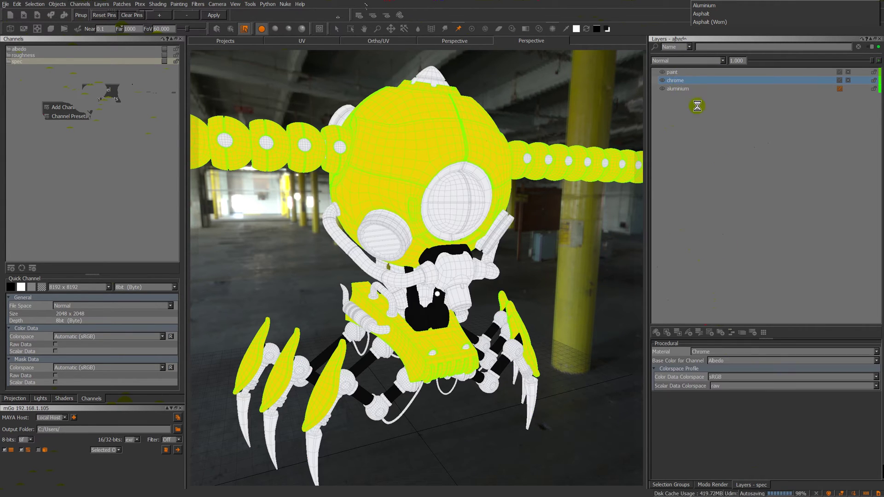
pyautogui.click(722, 362)
pyautogui.click(733, 371)
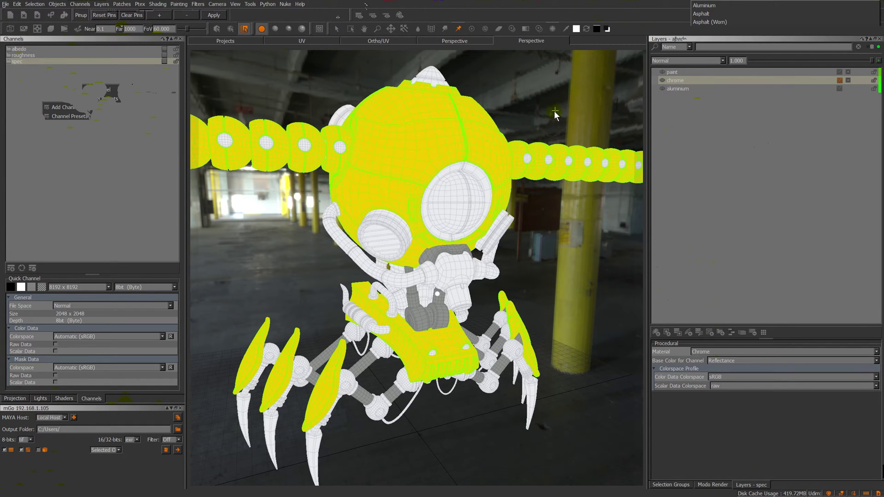
# Under full lighting, try a saturated yellow of RGB 1.000, 0.839, 0.000 as the spec channel's paint color
pyautogui.click(674, 73)
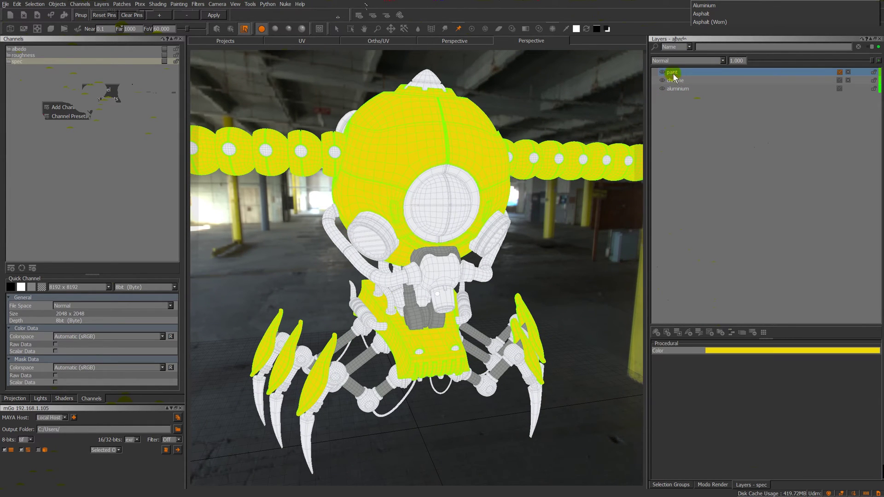
pyautogui.press('F3')
pyautogui.keyDown('alt'); pyautogui.moveTo(519, 239); pyautogui.dragTo(534, 247); pyautogui.keyUp('alt')
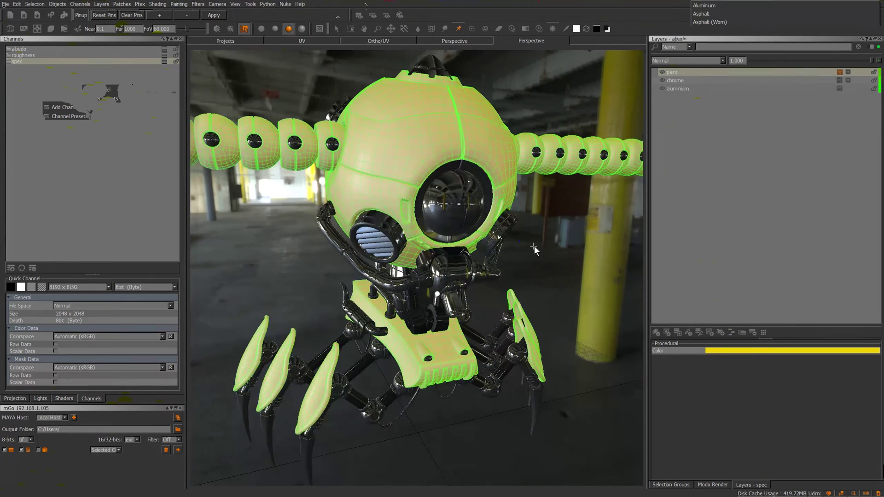
pyautogui.click(719, 350)
pyautogui.click(395, 252)
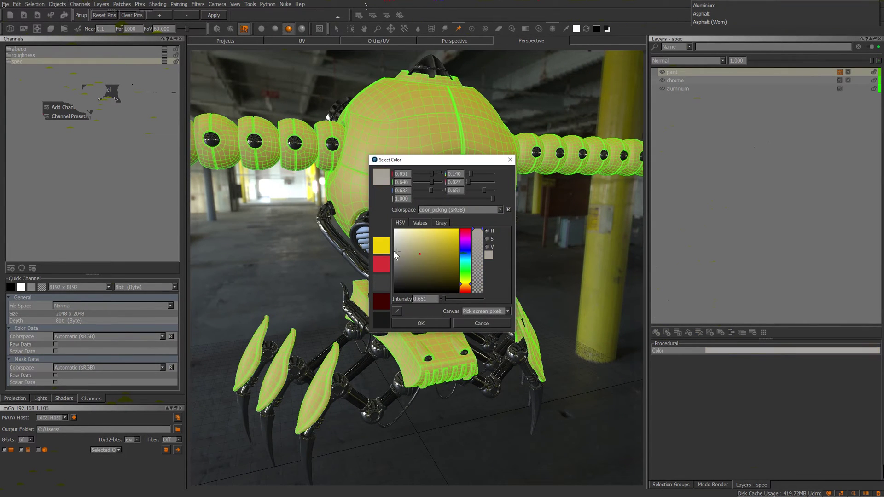
pyautogui.moveTo(397, 250); pyautogui.dragTo(443, 230)
pyautogui.click(428, 300)
pyautogui.moveTo(441, 275); pyautogui.dragTo(469, 231)
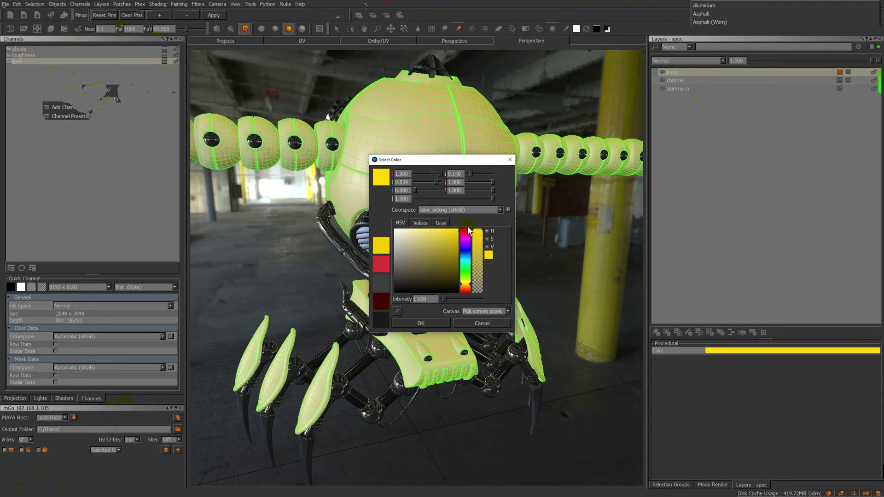
pyautogui.click(420, 322)
pyautogui.keyDown('alt'); pyautogui.moveTo(603, 248); pyautogui.dragTo(539, 251); pyautogui.keyUp('alt')
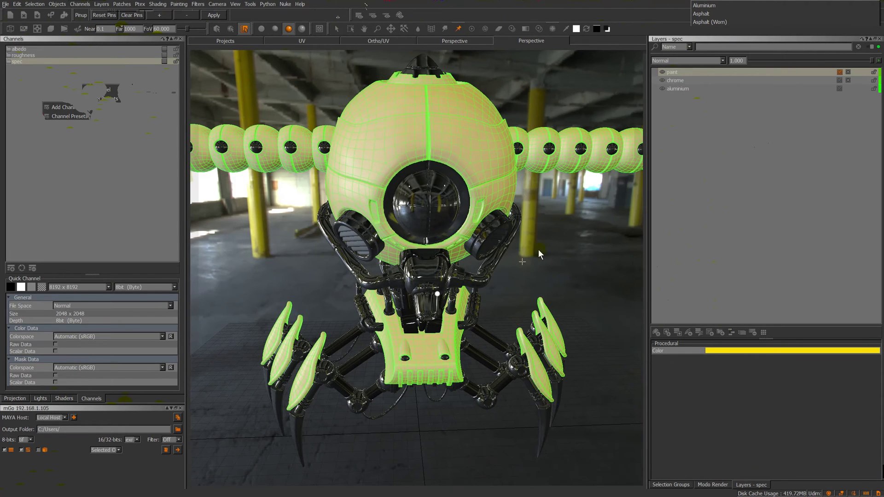
# Select the group holding the head's top cap and the small arm discs so the painted body is no longer highlighted
pyautogui.click(670, 485)
pyautogui.click(723, 82)
pyautogui.click(755, 487)
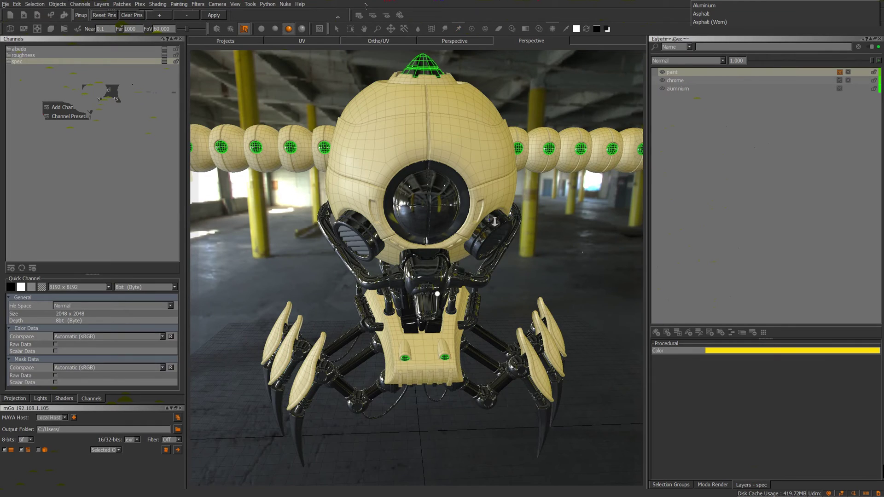
pyautogui.moveTo(492, 221); pyautogui.dragTo(272, 189, button='middle')
# In the roughness channel, set the Base Color for Channel of the chrome and aluminium layers to Roughness
pyautogui.click(23, 55)
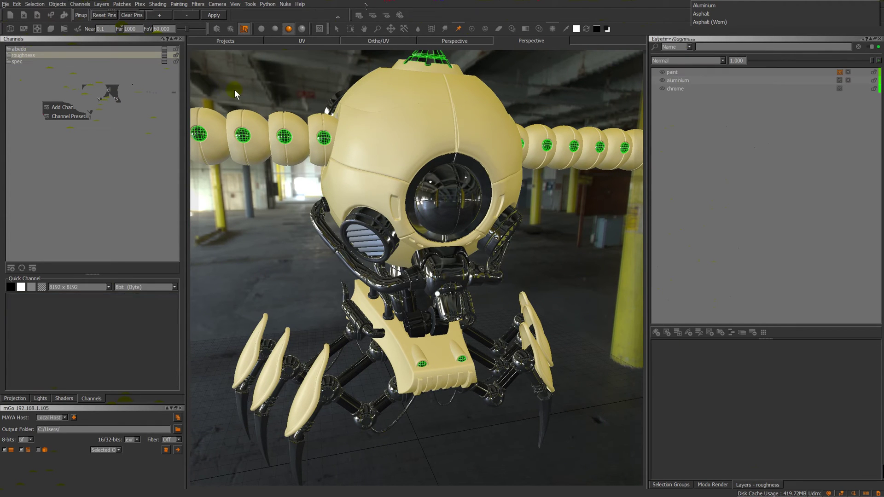
pyautogui.click(688, 88)
pyautogui.click(729, 362)
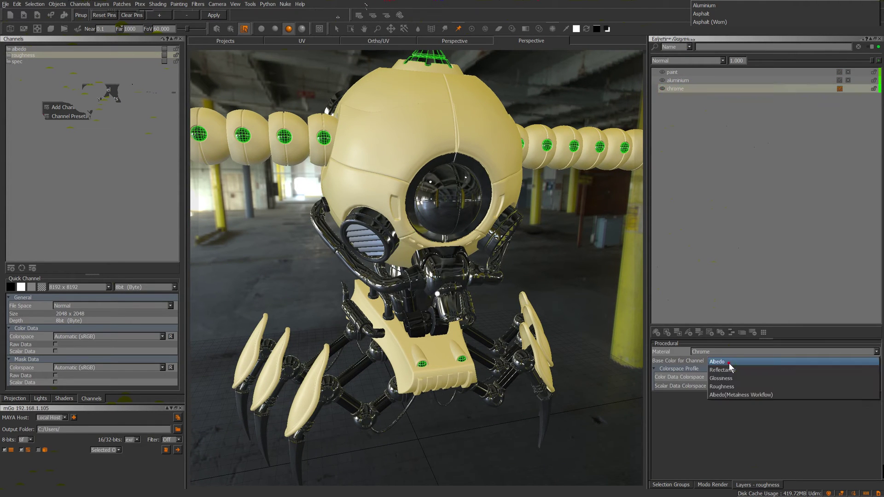
pyautogui.click(723, 387)
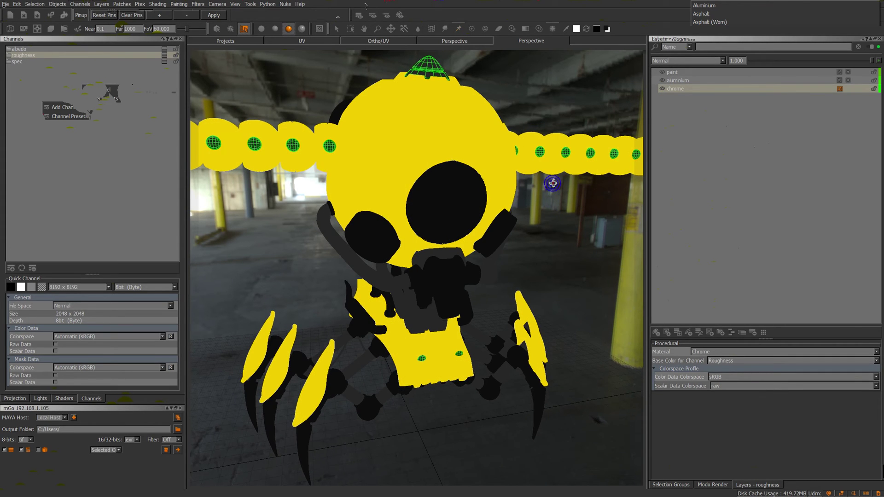
pyautogui.click(677, 81)
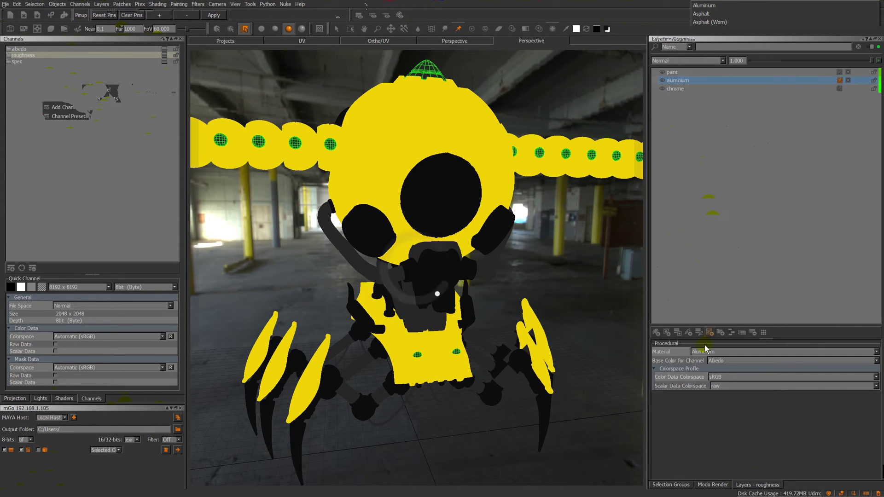
pyautogui.click(727, 362)
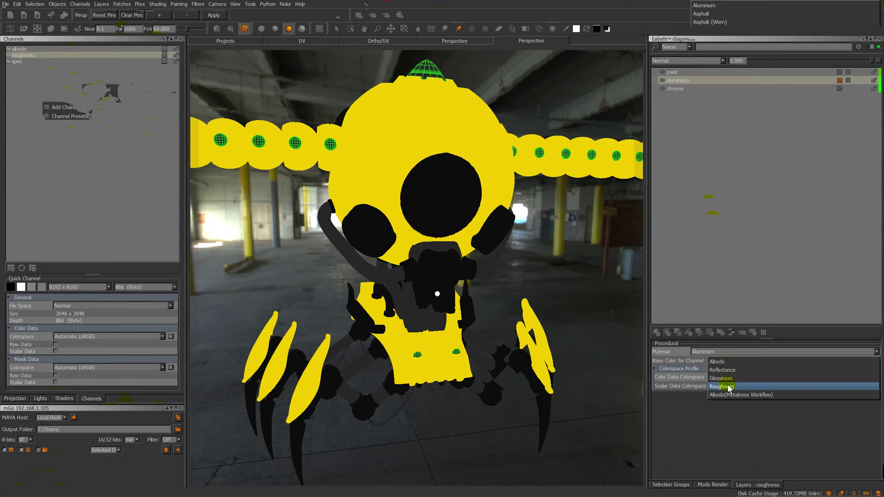
pyautogui.click(727, 386)
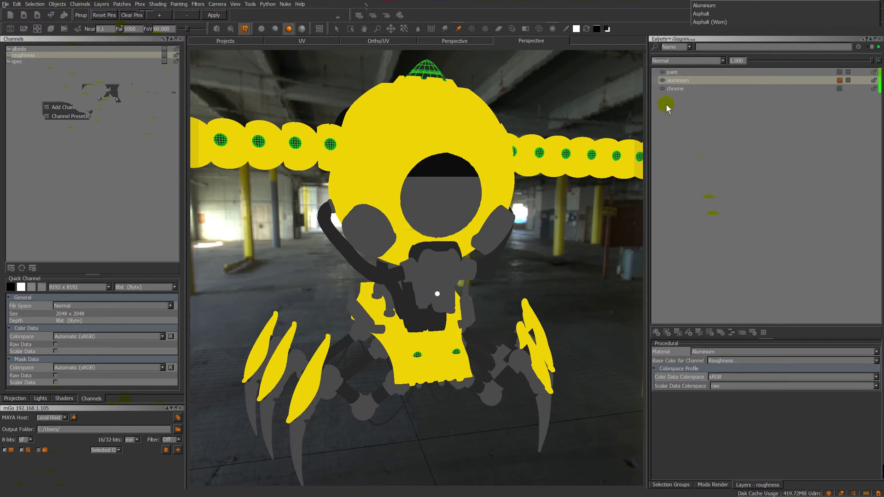
# Set the roughness channel's paint layer to a neutral gray of about 0.554
pyautogui.click(673, 73)
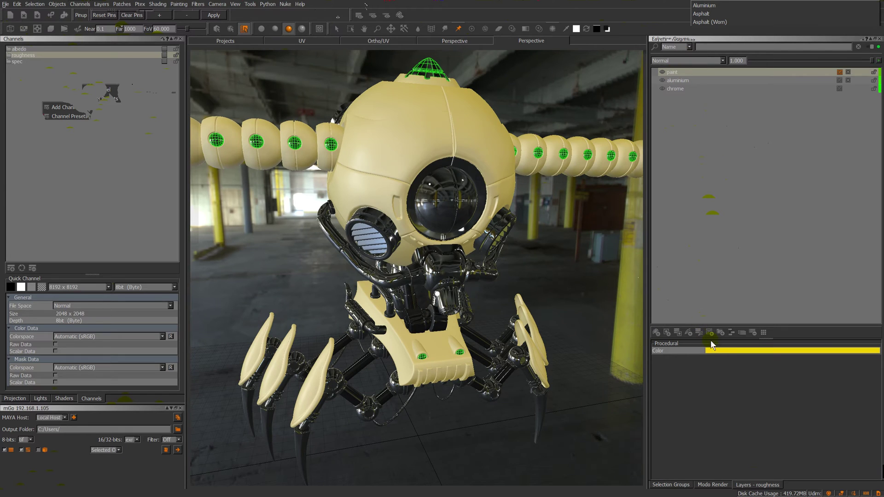
pyautogui.click(715, 350)
pyautogui.moveTo(479, 157); pyautogui.dragTo(634, 202)
pyautogui.moveTo(554, 289); pyautogui.dragTo(513, 304)
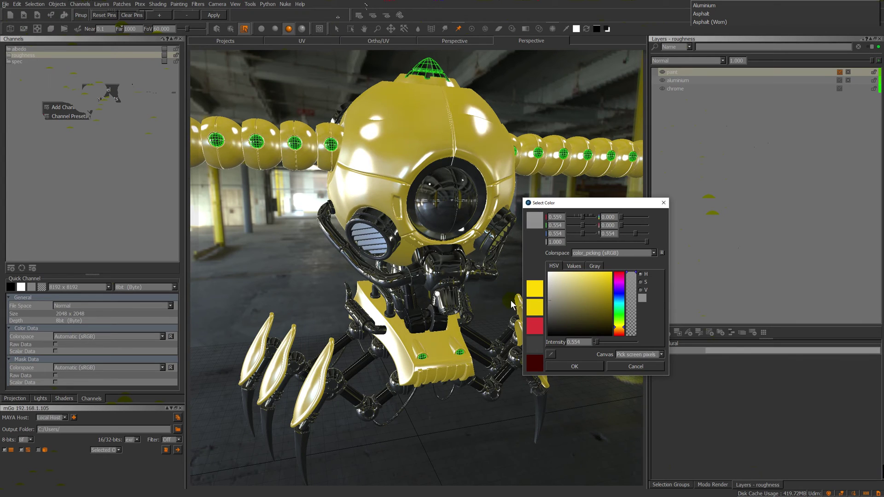
pyautogui.click(575, 367)
# Switch to the spec channel and set its paint layer to a dark yellow of RGB 0.301, 0.267, 0.087
pyautogui.press('`')
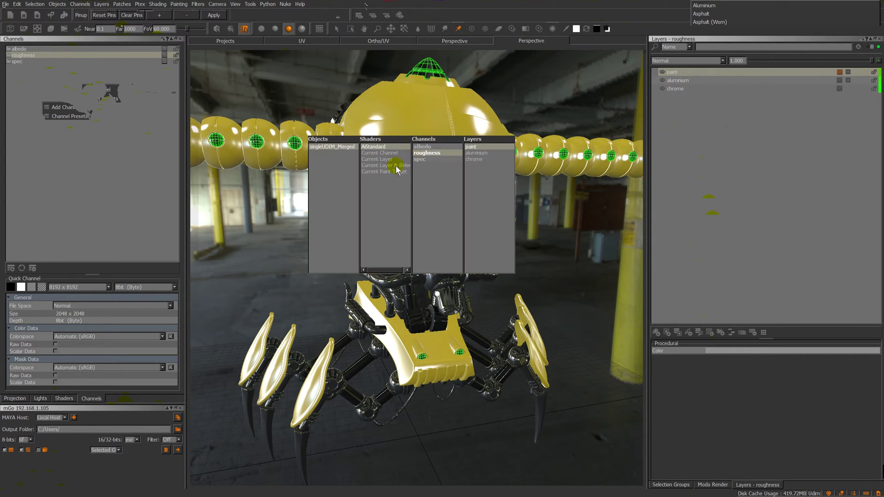
pyautogui.click(425, 160)
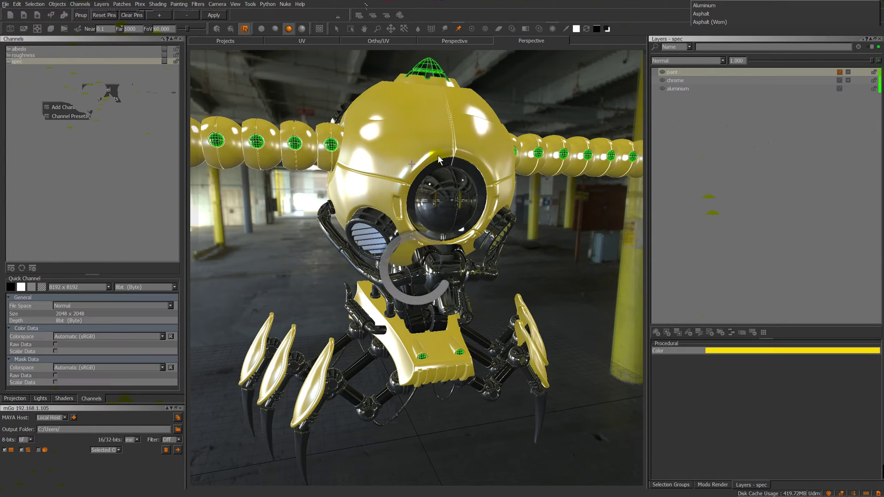
pyautogui.click(716, 351)
pyautogui.moveTo(433, 158); pyautogui.dragTo(603, 184)
pyautogui.moveTo(594, 259); pyautogui.dragTo(592, 299)
pyautogui.moveTo(571, 286); pyautogui.dragTo(607, 293)
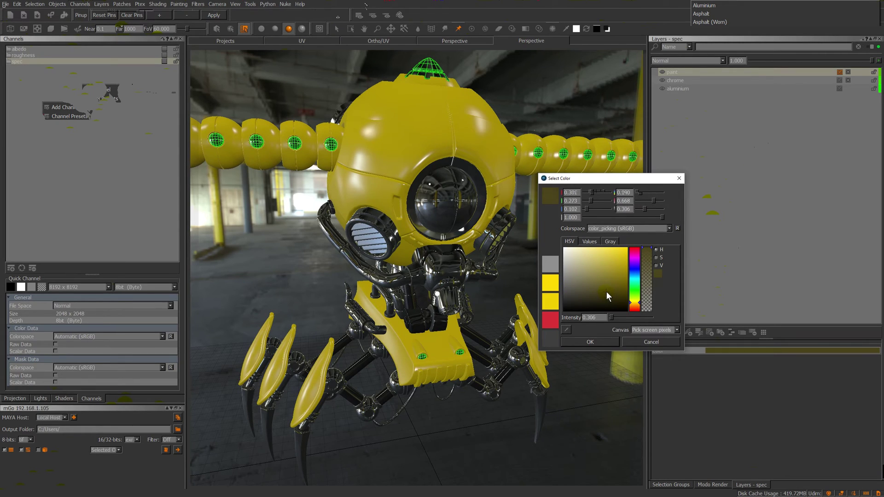
pyautogui.click(590, 342)
pyautogui.moveTo(543, 310); pyautogui.dragTo(485, 223, button='middle')
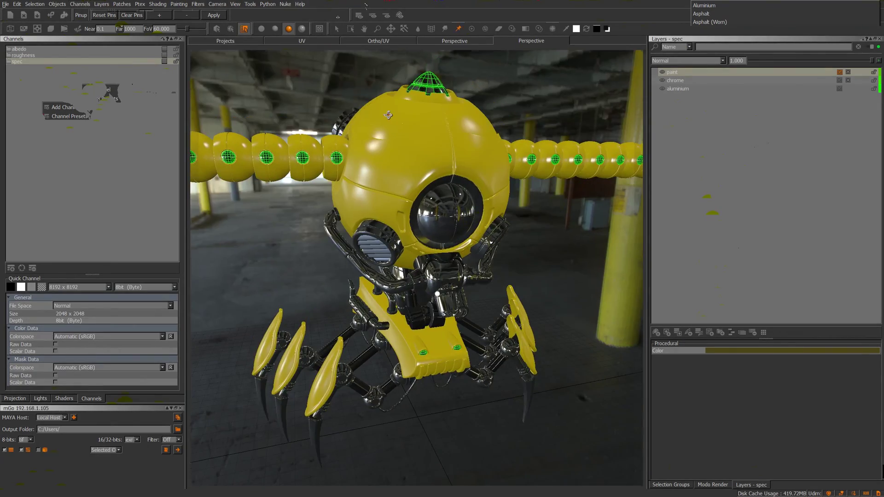
pyautogui.moveTo(388, 115); pyautogui.dragTo(410, 225, button='middle')
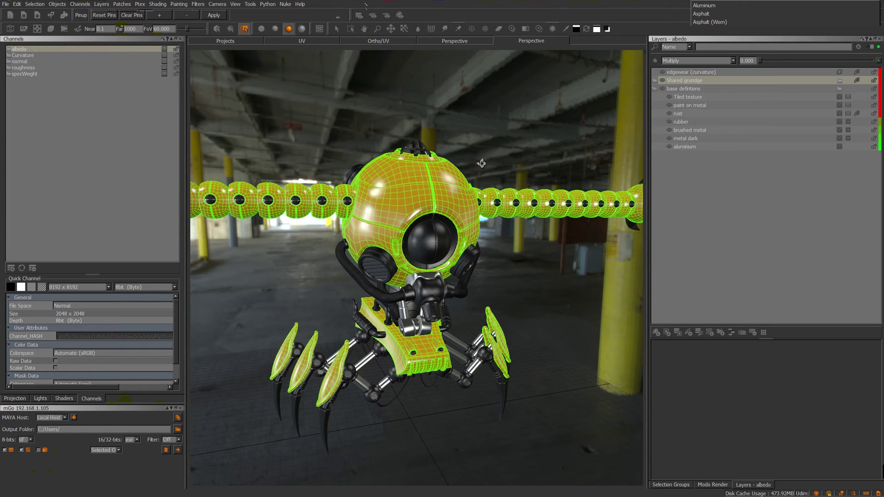
# Clear the robot's selection highlight and examine its layered base materials from several angles
pyautogui.moveTo(481, 164); pyautogui.dragTo(561, 138, button='middle')
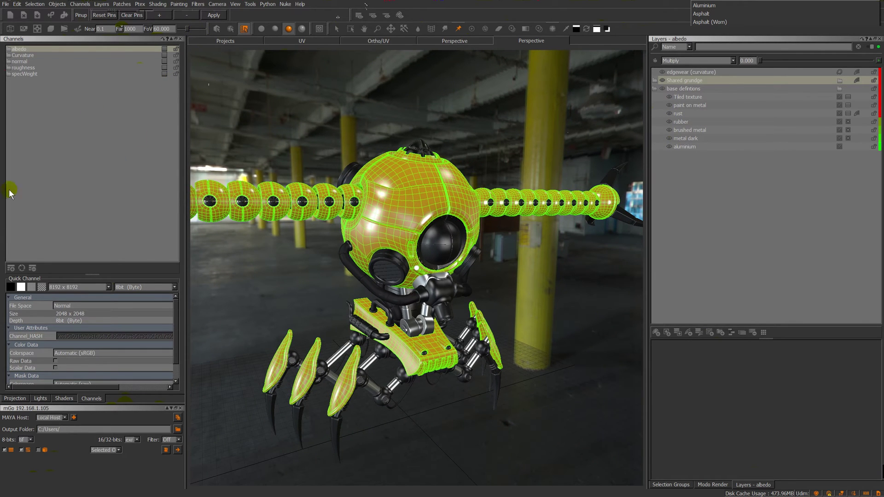
pyautogui.hotkey('ctrl', 'd')
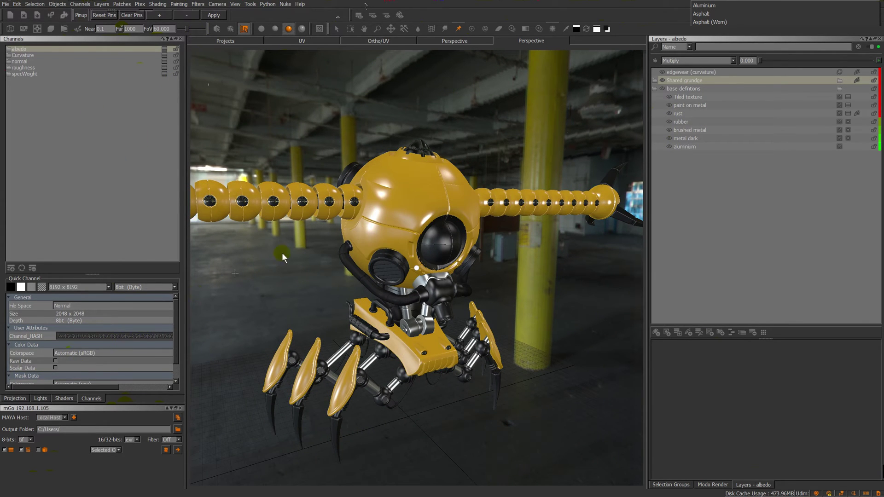
pyautogui.moveTo(350, 233); pyautogui.dragTo(559, 172, button='middle')
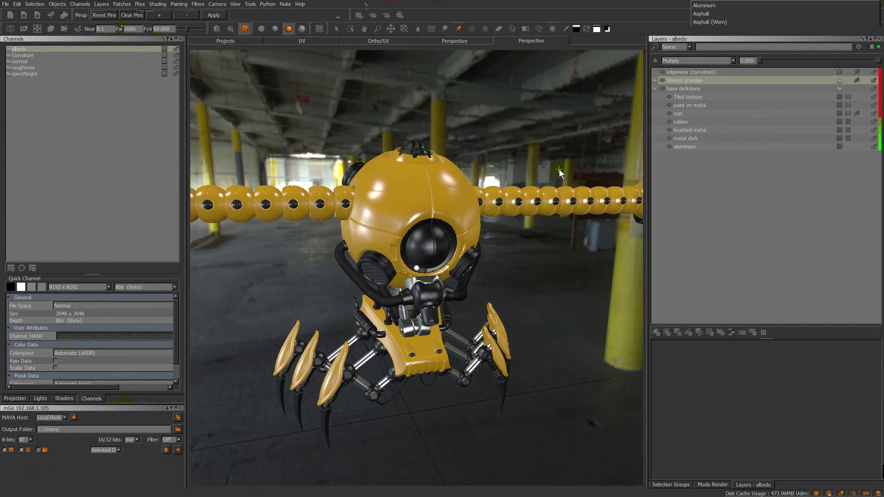
# Raise the Tiled texture layer's opacity to 1.000 in the albedo channel
pyautogui.click(691, 97)
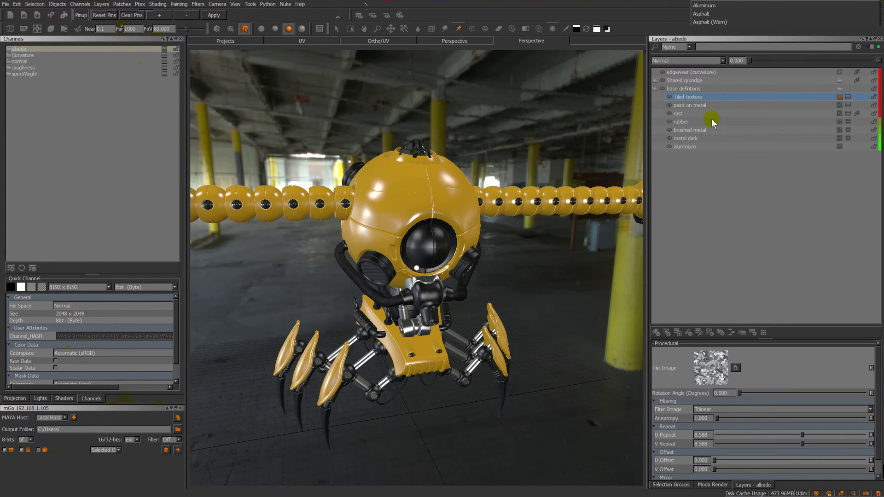
pyautogui.moveTo(749, 61); pyautogui.dragTo(873, 64)
pyautogui.keyDown('alt'); pyautogui.moveTo(276, 193); pyautogui.dragTo(649, 162); pyautogui.keyUp('alt')
pyautogui.moveTo(651, 163); pyautogui.dragTo(704, 326, button='middle')
# Look up the Tiled pattern procedural and browse the project images available for its Tile Image
pyautogui.click(709, 331)
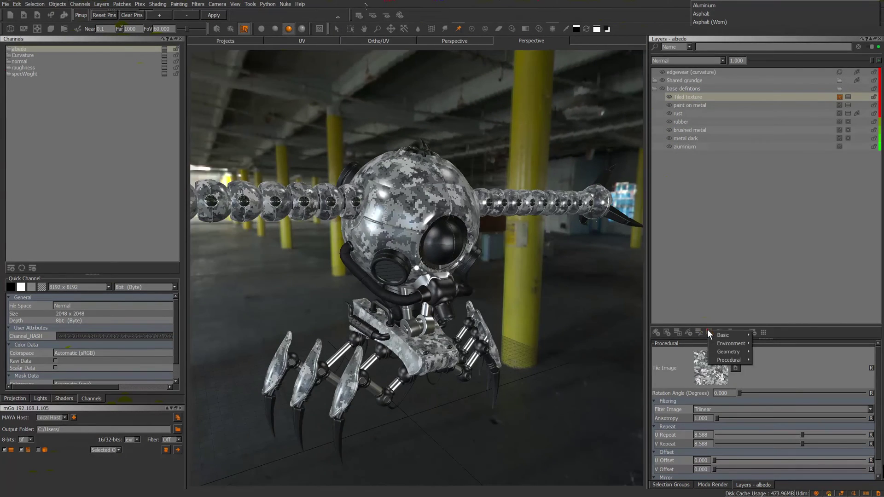
pyautogui.moveTo(728, 360)
pyautogui.moveTo(768, 386)
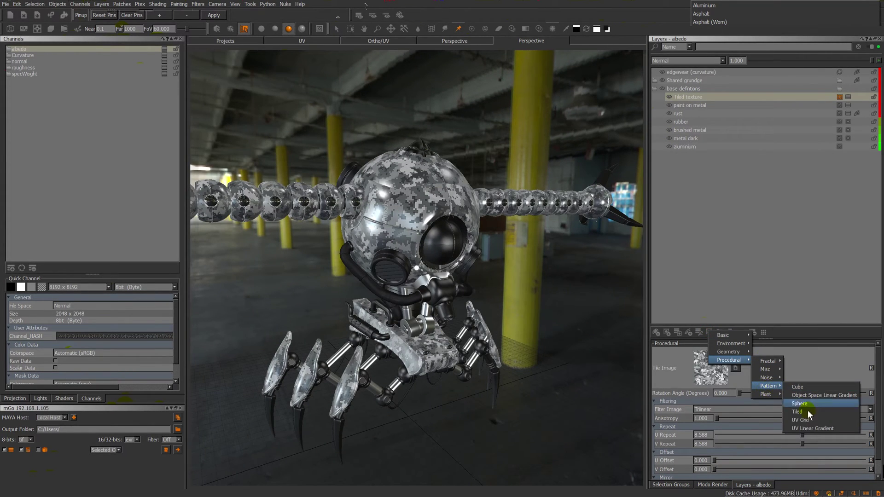
pyautogui.moveTo(877, 356); pyautogui.dragTo(877, 360)
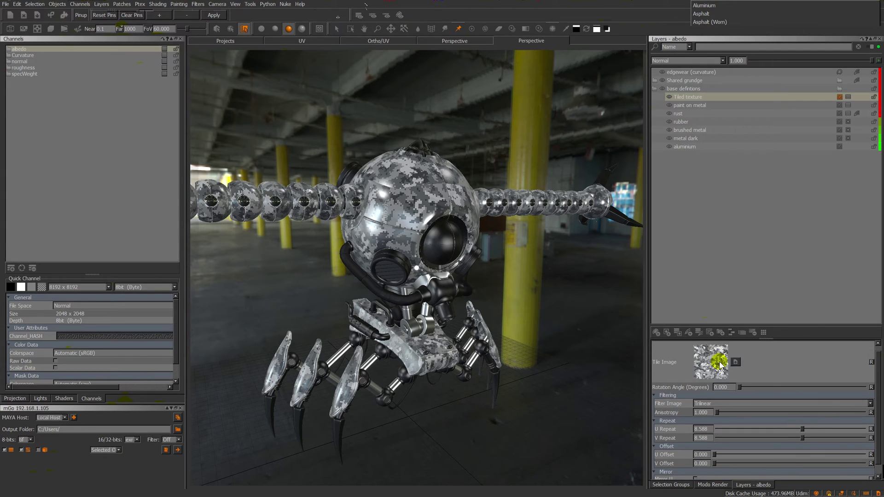
pyautogui.press('i')
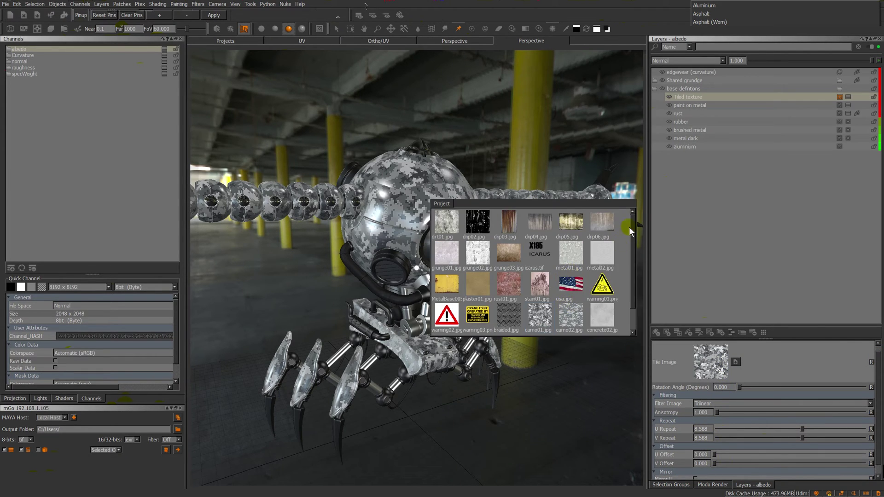
pyautogui.scroll(-2, 629, 228)
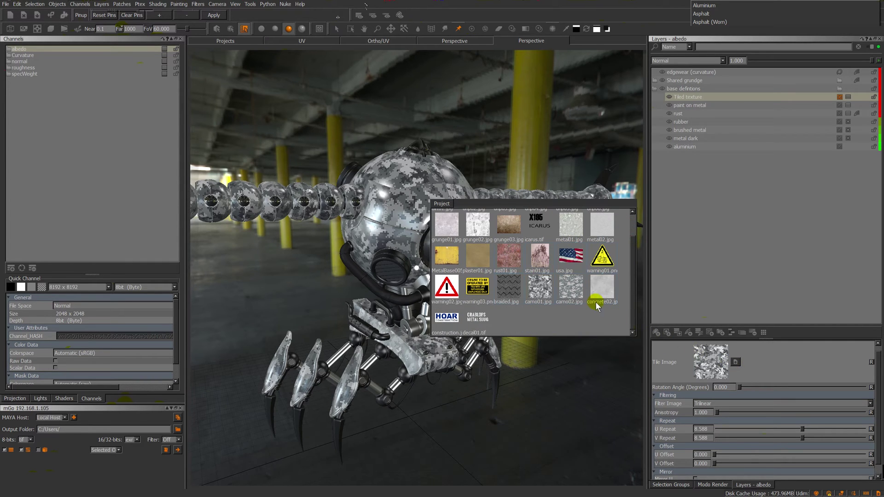
pyautogui.click(699, 355)
pyautogui.click(736, 362)
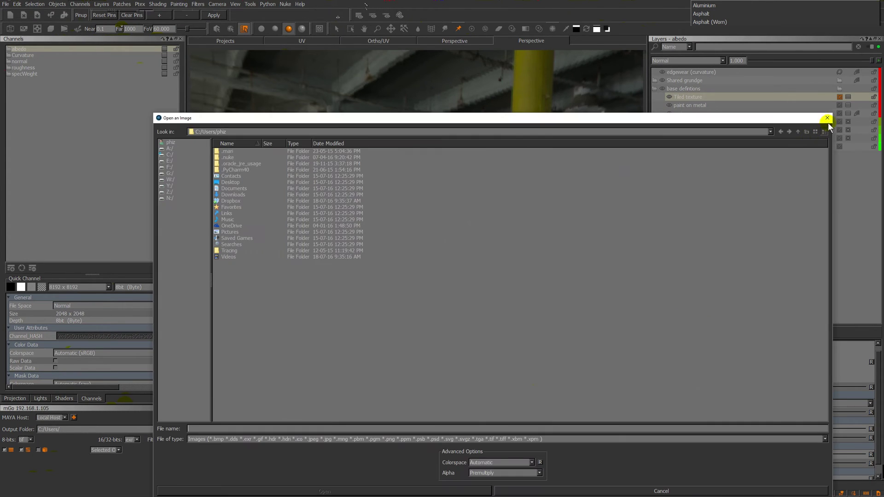
pyautogui.click(828, 121)
# Try lower U and V Repeat values on the Tiled texture layer, then undo the repeat changes
pyautogui.moveTo(803, 429); pyautogui.dragTo(786, 439)
pyautogui.click(871, 430)
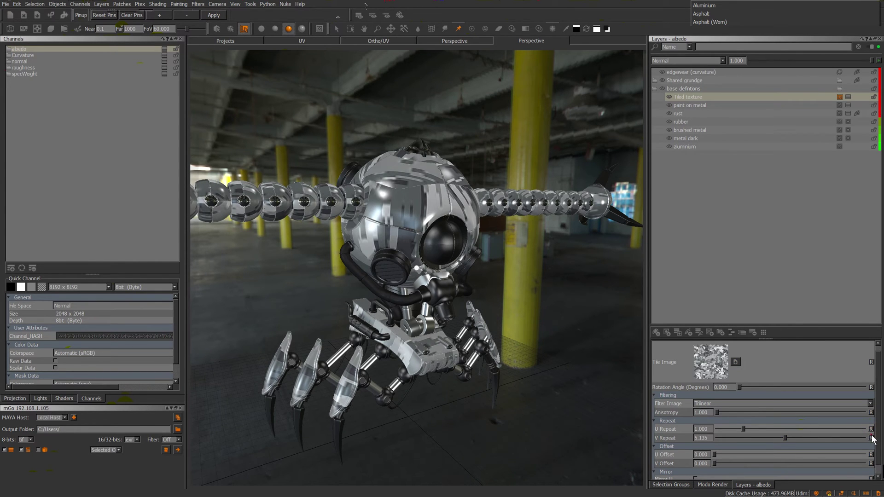
pyautogui.hotkey('ctrl', 'z')
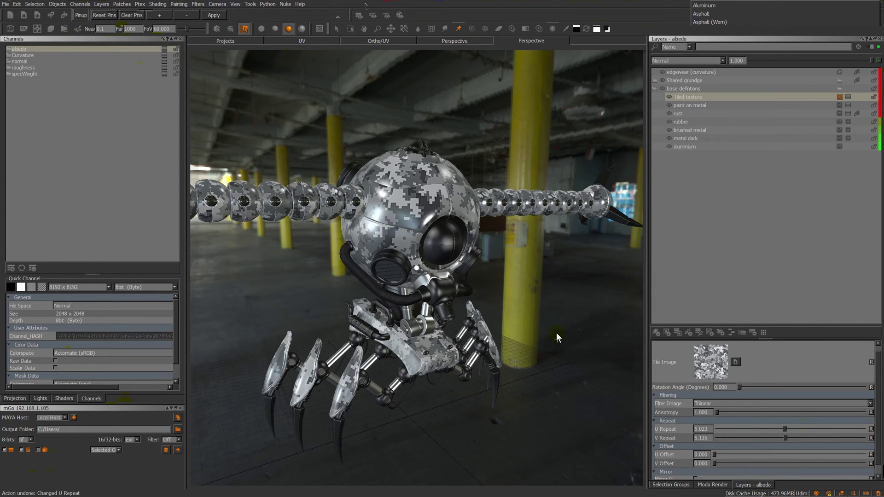
pyautogui.hotkey('ctrl', 'z')
pyautogui.hotkey('ctrl', 'z')
# Examine the camouflage on the robot from several angles and open the Tiled texture layer's mask stack
pyautogui.keyDown('alt'); pyautogui.moveTo(535, 310); pyautogui.dragTo(525, 271); pyautogui.keyUp('alt')
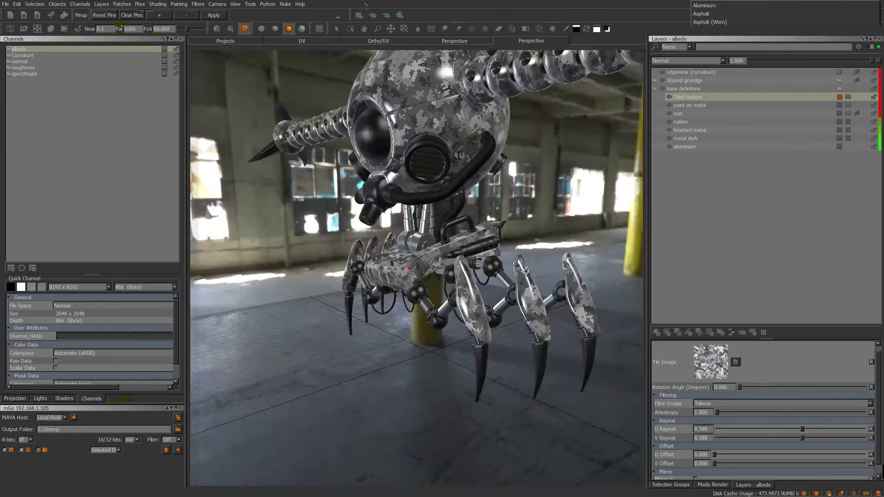
pyautogui.moveTo(506, 323); pyautogui.dragTo(503, 355, button='middle')
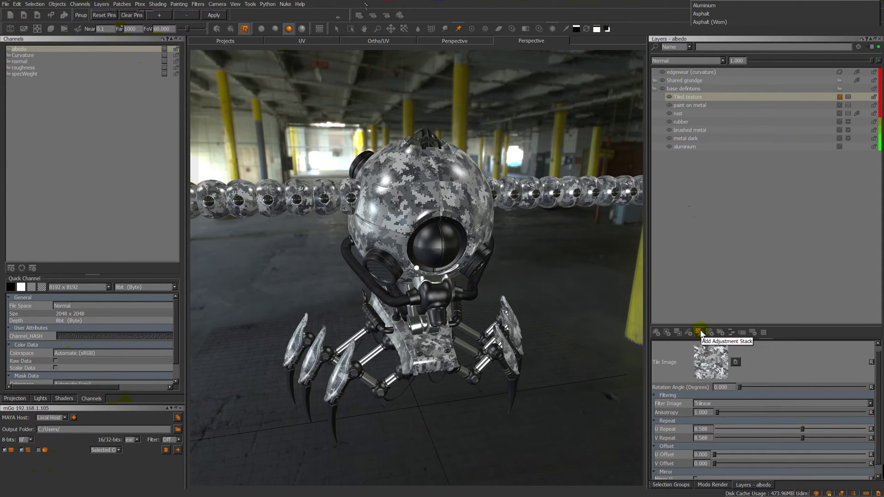
pyautogui.click(849, 97)
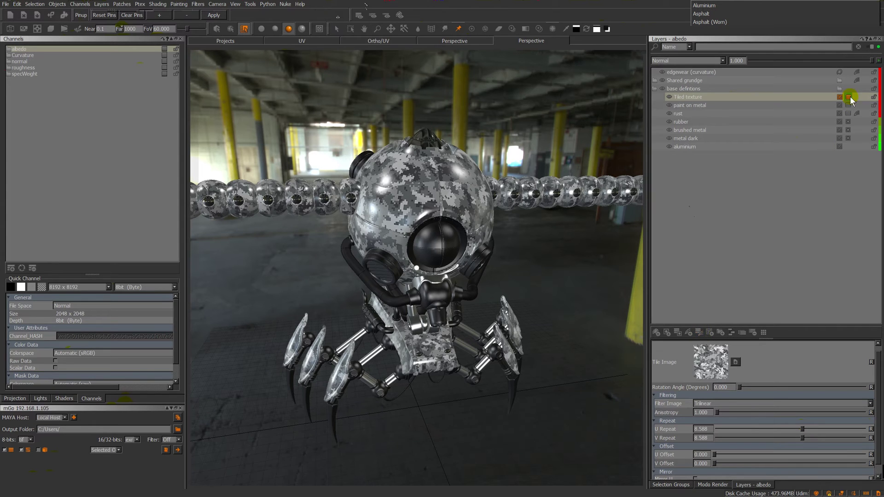
pyautogui.click(849, 98)
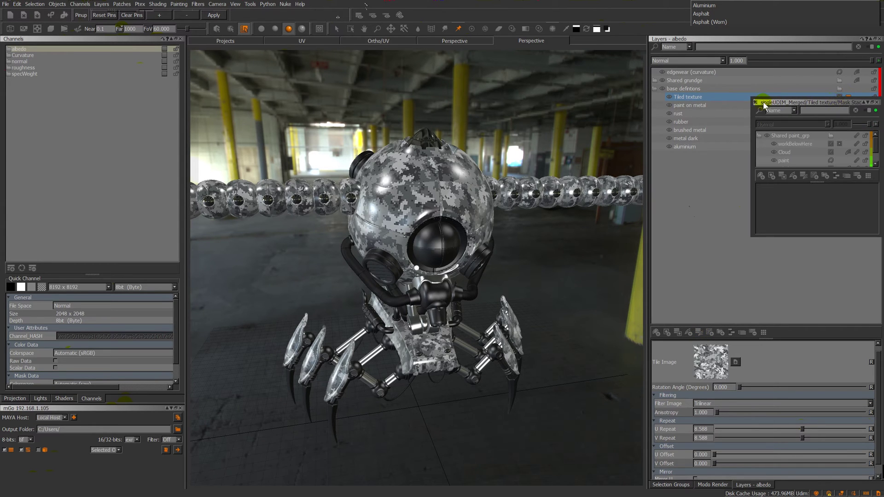
pyautogui.moveTo(763, 101); pyautogui.dragTo(547, 190)
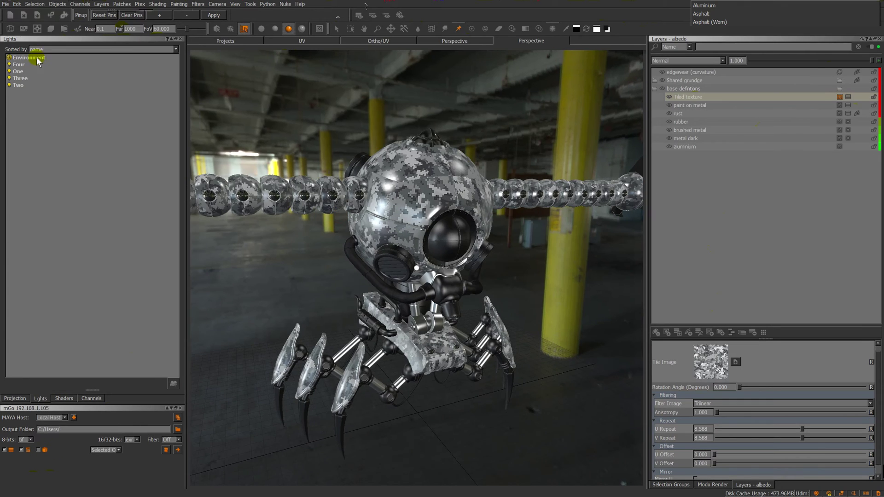
# Switch off the Environment, Four, One and Three lights and turn them back on
pyautogui.click(27, 57)
pyautogui.click(8, 58)
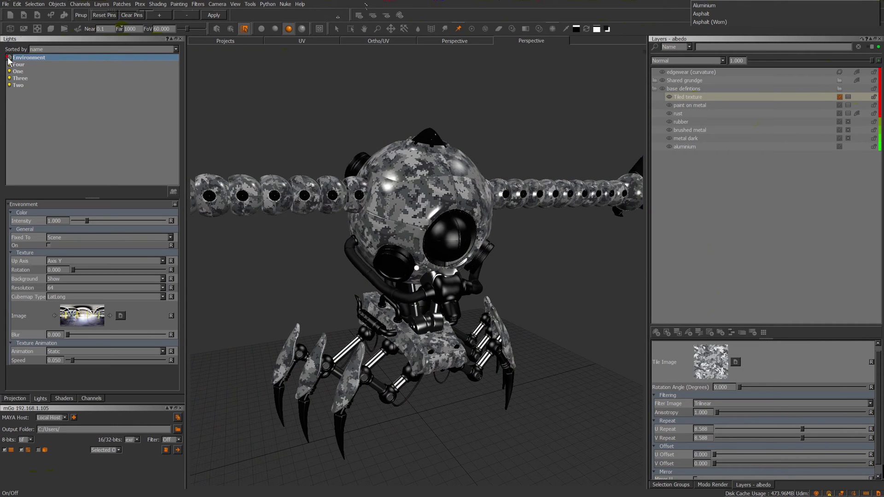
pyautogui.click(9, 65)
pyautogui.click(8, 72)
pyautogui.click(9, 78)
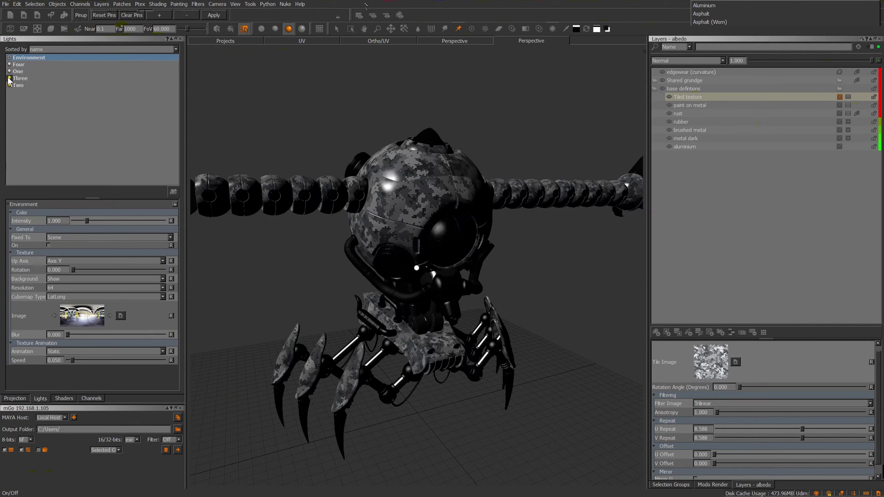
pyautogui.click(10, 79)
pyautogui.click(9, 72)
pyautogui.click(9, 64)
pyautogui.click(9, 58)
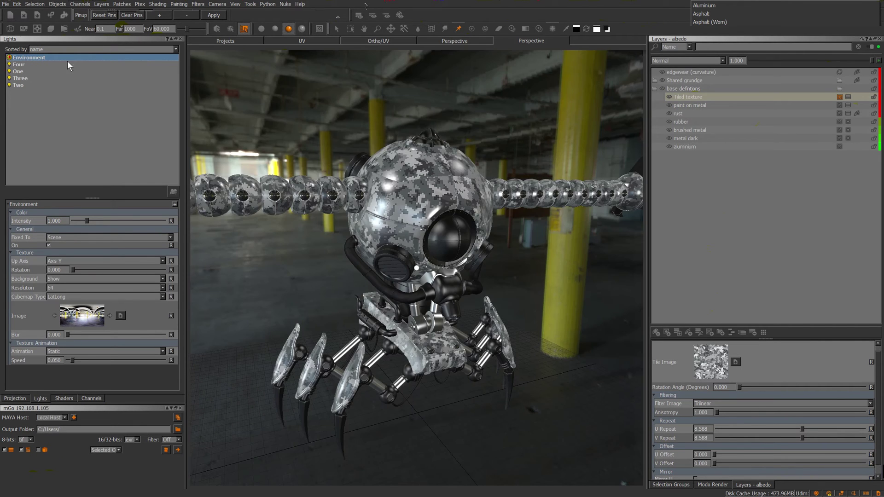
# Try other environment images, set the environment Blur to 0.438 and return to the parking garage image
pyautogui.click(107, 314)
pyautogui.click(107, 314)
pyautogui.click(107, 314)
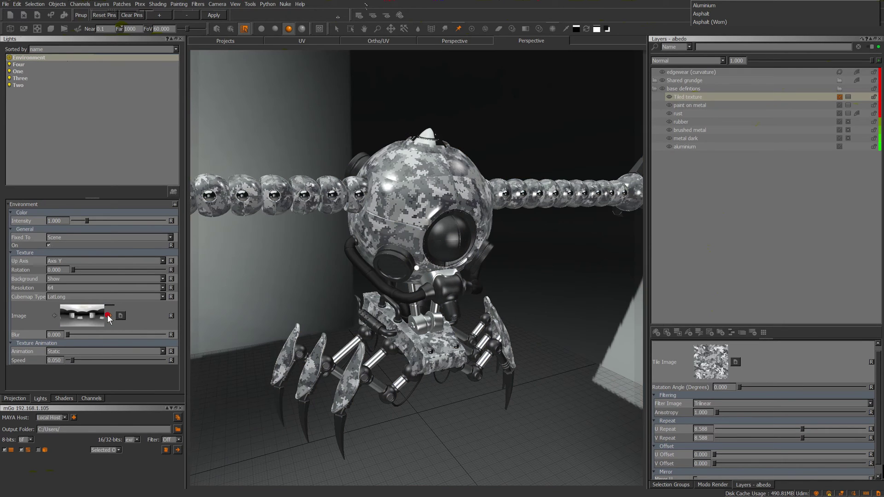
pyautogui.click(107, 315)
pyautogui.moveTo(68, 335); pyautogui.dragTo(110, 335)
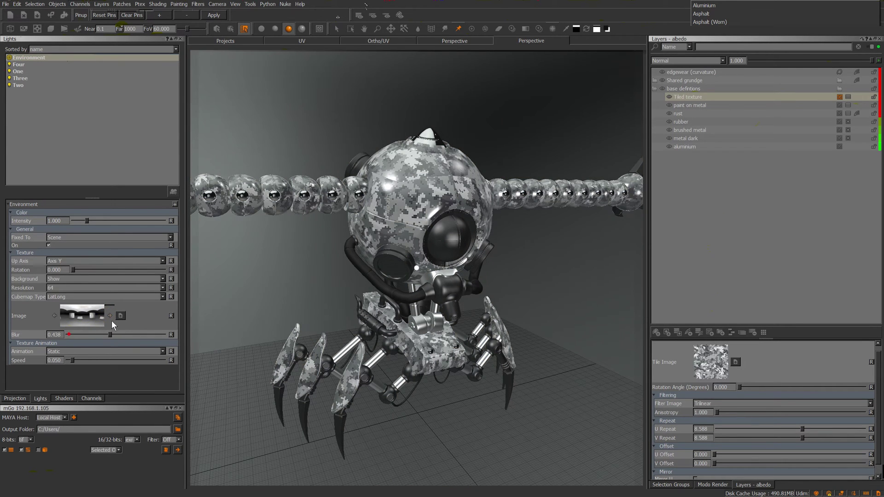
pyautogui.click(55, 315)
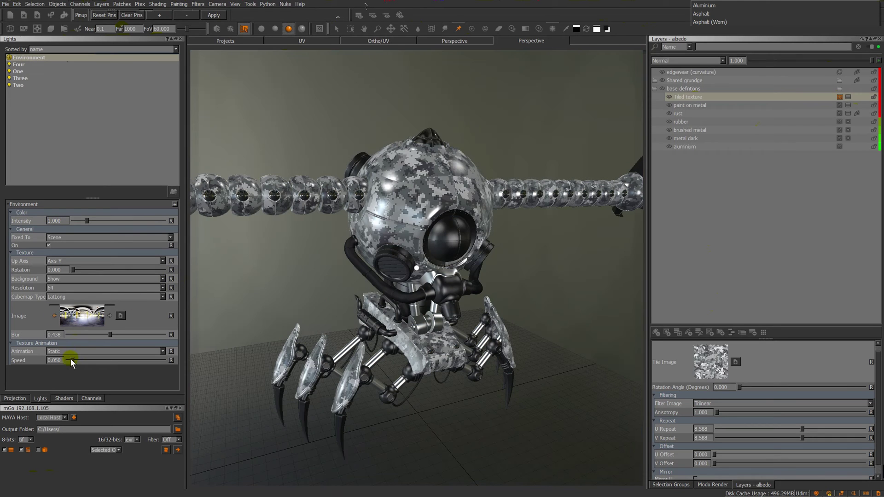
# Try the Rotate animation on the environment and set it back to Static
pyautogui.click(76, 351)
pyautogui.click(68, 360)
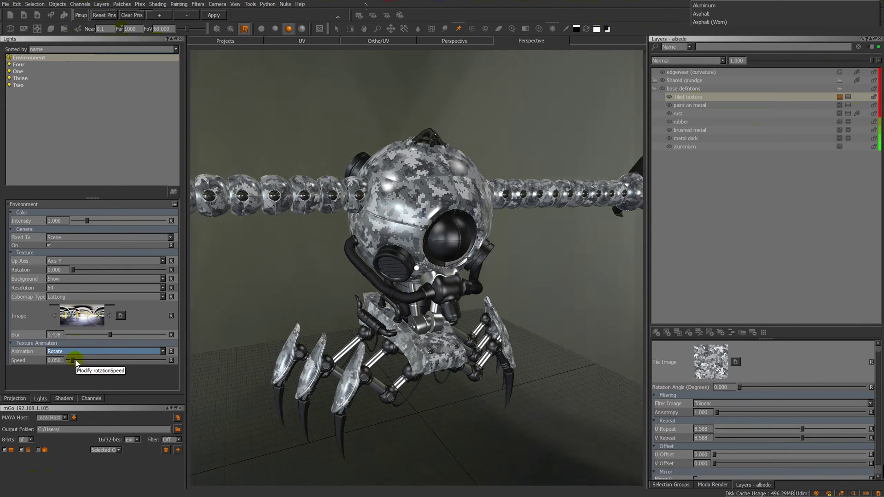
pyautogui.click(68, 350)
pyautogui.click(68, 343)
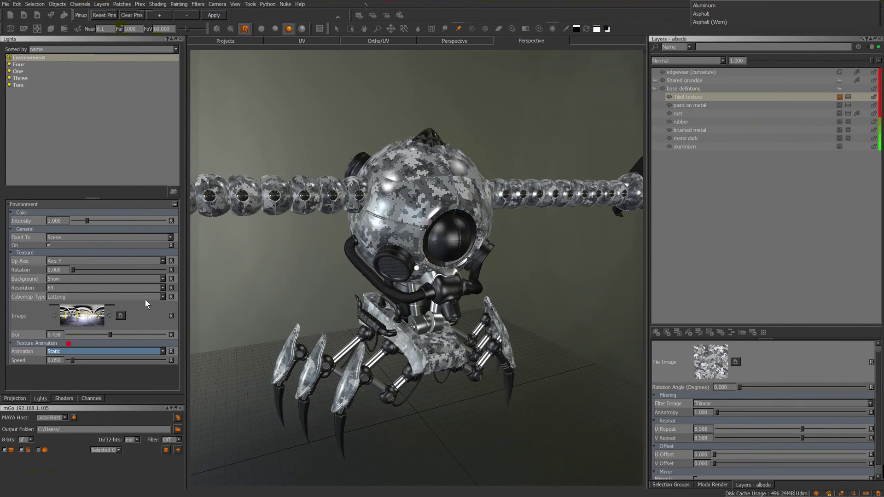
# Preview the robot under the other environment images from different angles, cycling back to the parking garage image
pyautogui.click(109, 315)
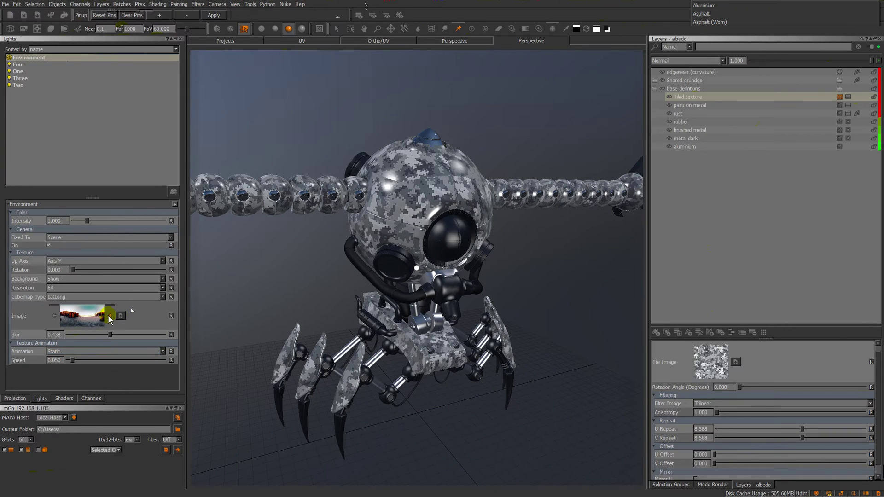
pyautogui.keyDown('alt'); pyautogui.moveTo(441, 280); pyautogui.dragTo(348, 276); pyautogui.keyUp('alt')
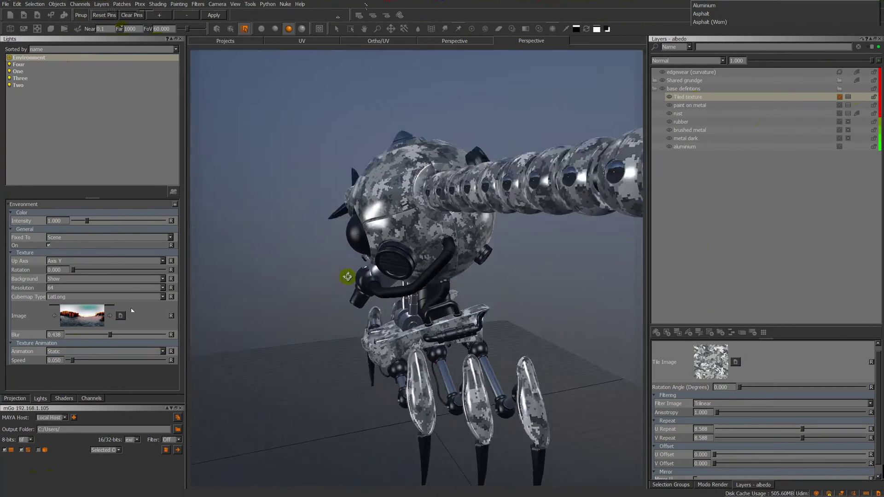
pyautogui.moveTo(347, 276)
pyautogui.mouseDown(button='middle')
pyautogui.moveTo(355, 272)
pyautogui.moveTo(349, 263)
pyautogui.mouseUp(button='middle')
pyautogui.click(109, 316)
pyautogui.click(109, 316)
pyautogui.click(110, 316)
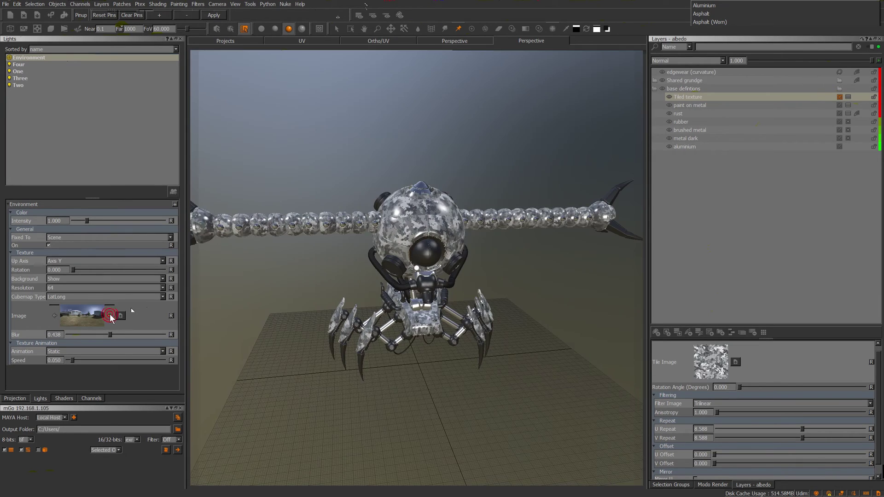
pyautogui.click(110, 316)
pyautogui.click(109, 316)
pyautogui.click(110, 316)
pyautogui.click(110, 316)
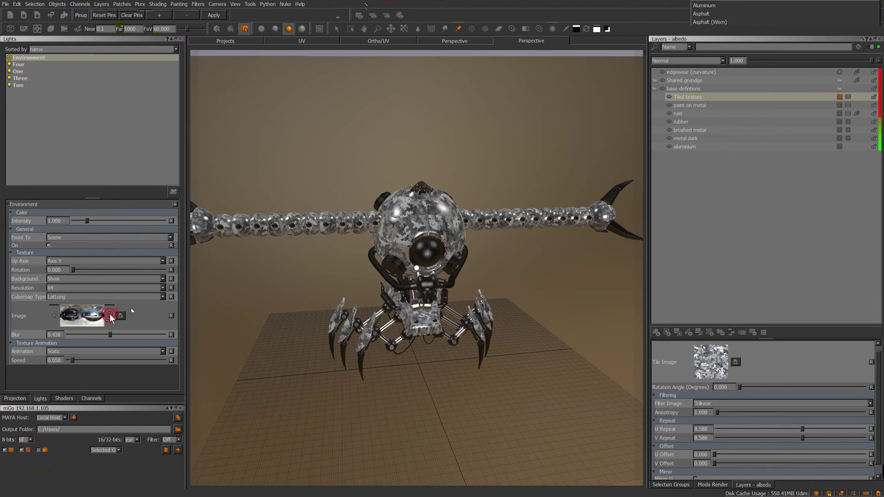
pyautogui.click(109, 316)
pyautogui.click(110, 315)
# Set the environment's Blur to 0.473 and its animation Speed to 0.149
pyautogui.moveTo(111, 334); pyautogui.dragTo(82, 360)
pyautogui.moveTo(68, 335); pyautogui.dragTo(112, 334)
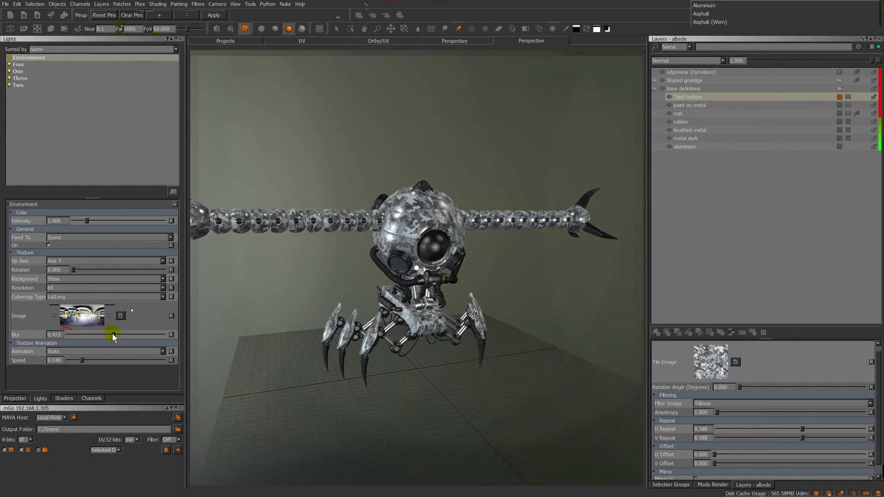
pyautogui.moveTo(510, 290); pyautogui.dragTo(411, 243, button='middle')
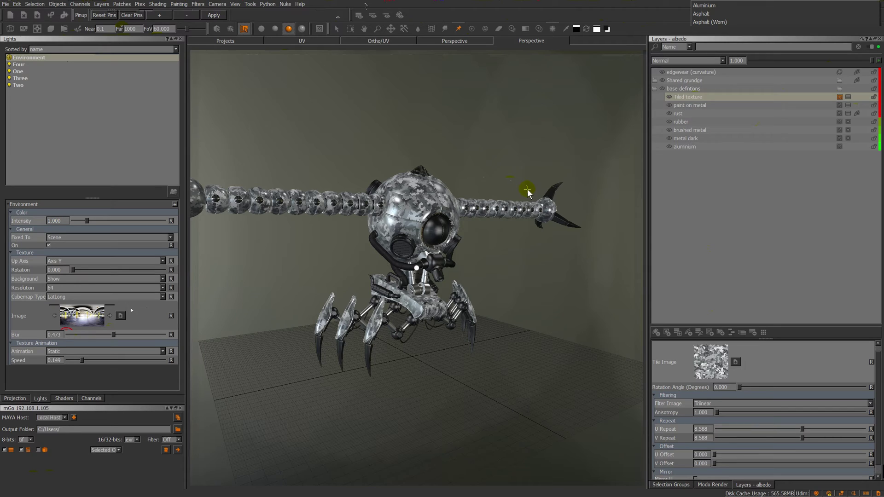
# Add a new layer above Tiled texture in the base definitions group
pyautogui.click(659, 331)
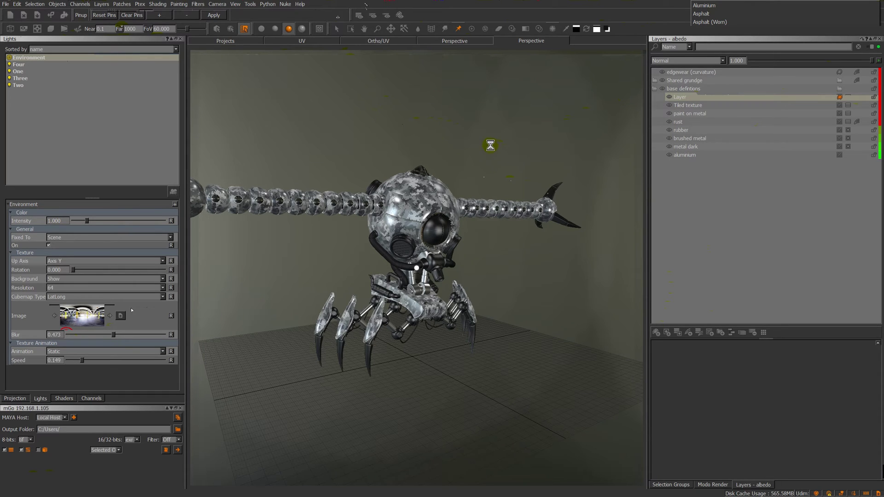
pyautogui.scroll(-2, 463, 139)
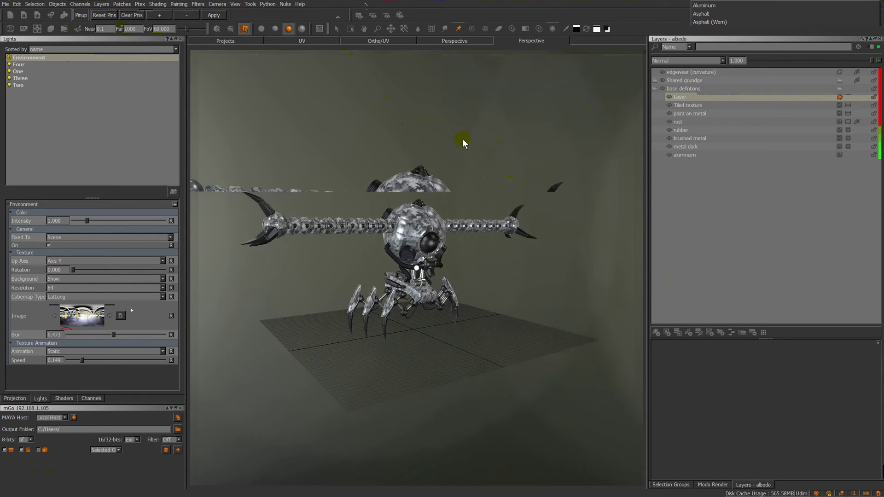
pyautogui.scroll(3, 437, 159)
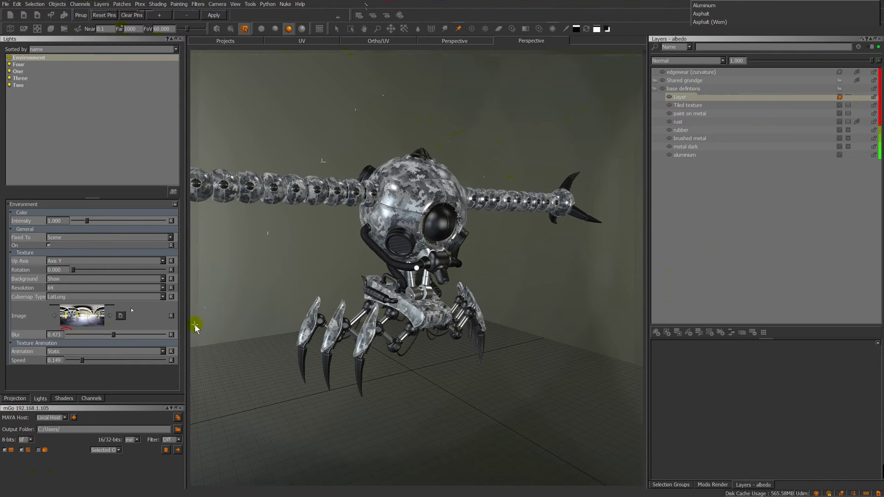
# Bring up the projection settings, switch to flat lighting and paint rough black strokes across the robot's head
pyautogui.click(15, 398)
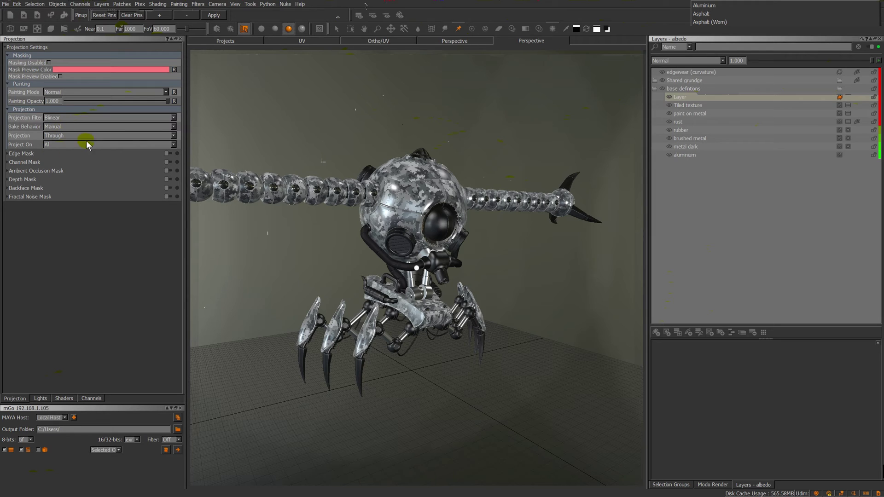
pyautogui.moveTo(408, 181)
pyautogui.keyDown('alt'); pyautogui.mouseDown()
pyautogui.moveTo(435, 179)
pyautogui.moveTo(385, 174)
pyautogui.moveTo(398, 179)
pyautogui.moveTo(382, 210)
pyautogui.moveTo(388, 226)
pyautogui.moveTo(417, 171)
pyautogui.moveTo(445, 201)
pyautogui.moveTo(453, 160)
pyautogui.moveTo(442, 158)
pyautogui.mouseUp(); pyautogui.keyUp('alt')
pyautogui.press('p')
pyautogui.scroll(2, 416, 125)
pyautogui.press('F1')
pyautogui.moveTo(382, 150)
pyautogui.keyDown('alt'); pyautogui.mouseDown(button='middle')
pyautogui.moveTo(463, 198)
pyautogui.moveTo(365, 198)
pyautogui.moveTo(460, 208)
pyautogui.moveTo(361, 184)
pyautogui.moveTo(432, 208)
pyautogui.moveTo(412, 200)
pyautogui.mouseUp(button='middle'); pyautogui.keyUp('alt')
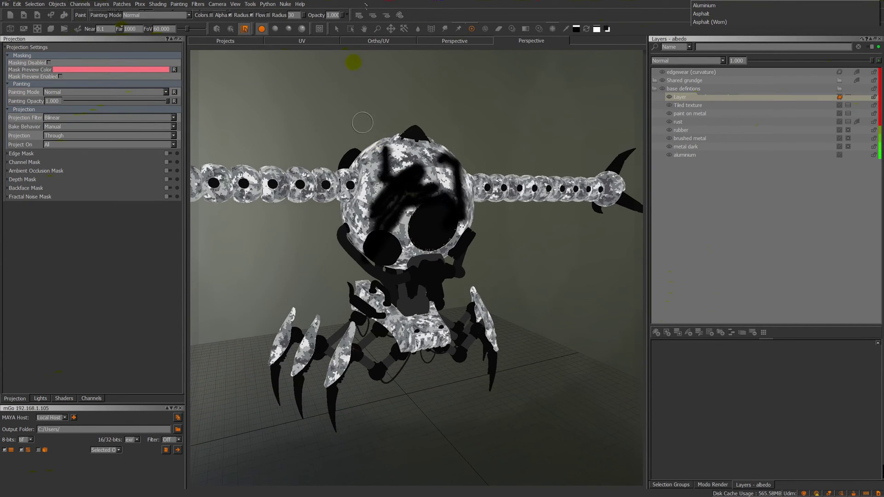
# Use the Transform Paint tool to adjust the black strokes on the robot's head
pyautogui.click(364, 28)
pyautogui.moveTo(451, 194)
pyautogui.mouseDown()
pyautogui.moveTo(393, 201)
pyautogui.moveTo(462, 196)
pyautogui.moveTo(433, 199)
pyautogui.mouseUp()
pyautogui.moveTo(433, 199)
pyautogui.mouseDown()
pyautogui.moveTo(415, 203)
pyautogui.moveTo(413, 222)
pyautogui.mouseUp()
pyautogui.moveTo(409, 224); pyautogui.dragTo(406, 221, button='middle')
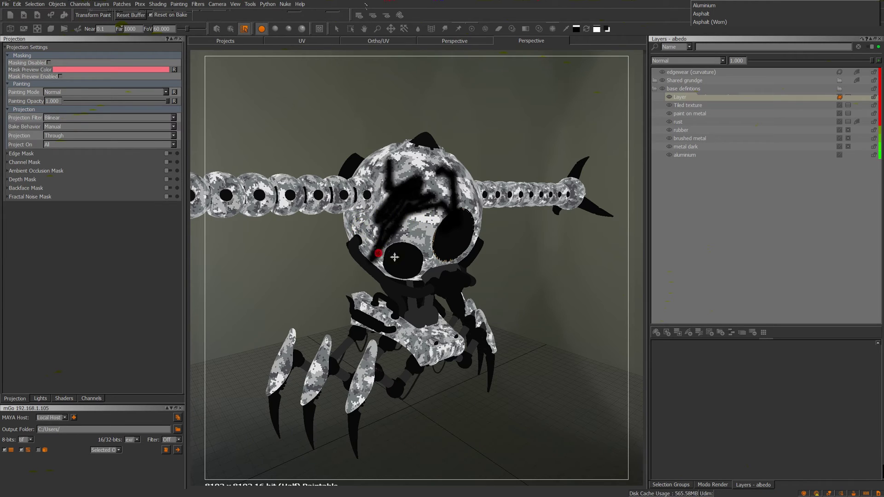
pyautogui.moveTo(398, 259)
pyautogui.mouseDown(button='middle')
pyautogui.moveTo(509, 296)
pyautogui.moveTo(539, 289)
pyautogui.moveTo(398, 274)
pyautogui.mouseUp(button='middle')
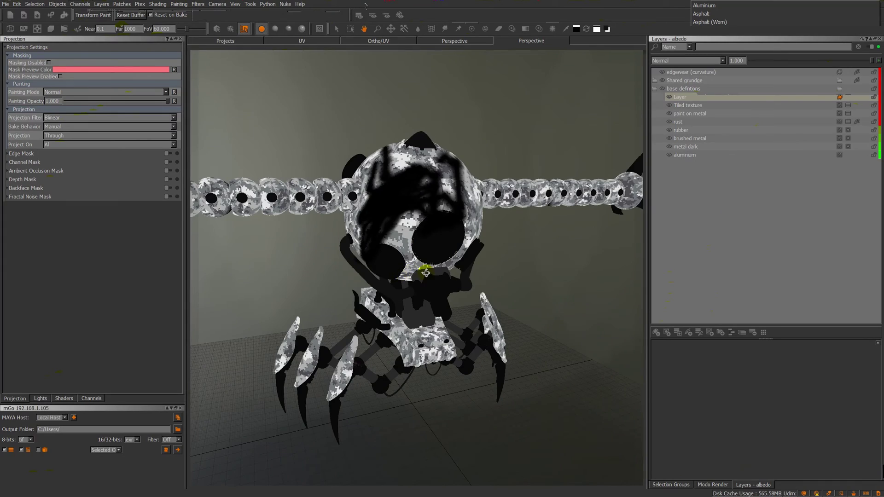
# Clear the transformed black strokes from the paint buffer and check the baked strokes on the robot's head
pyautogui.keyDown('alt'); pyautogui.moveTo(426, 272); pyautogui.dragTo(405, 270); pyautogui.keyUp('alt')
pyautogui.click(320, 29)
pyautogui.keyDown('alt'); pyautogui.moveTo(373, 134); pyautogui.dragTo(389, 138); pyautogui.keyUp('alt')
pyautogui.keyDown('alt'); pyautogui.moveTo(388, 138); pyautogui.dragTo(395, 175, button='right'); pyautogui.keyUp('alt')
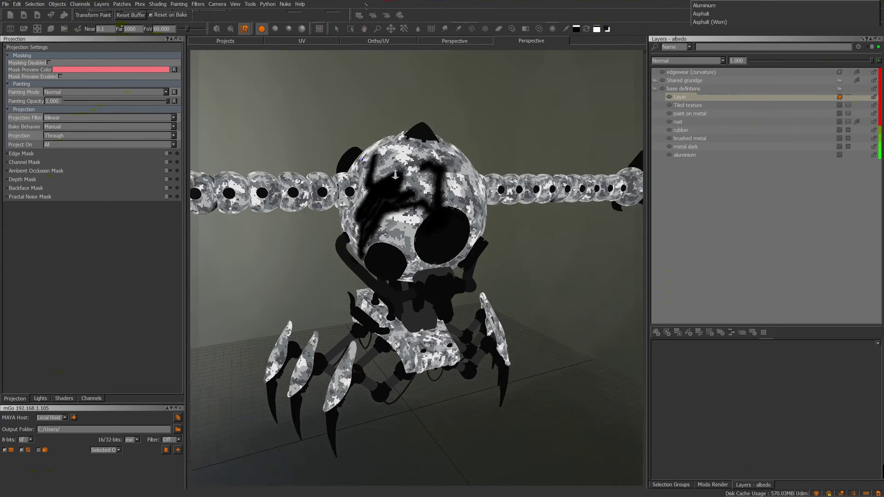
# Undo the buffer clearing, projection changes and black strokes painted on the robot's head, briefly switching to the Warp tool
pyautogui.hotkey('ctrl', 'z')
pyautogui.hotkey('ctrl', 'z')
pyautogui.hotkey('ctrl', 'z')
pyautogui.hotkey('ctrl', 'z')
pyautogui.hotkey('ctrl', 'z')
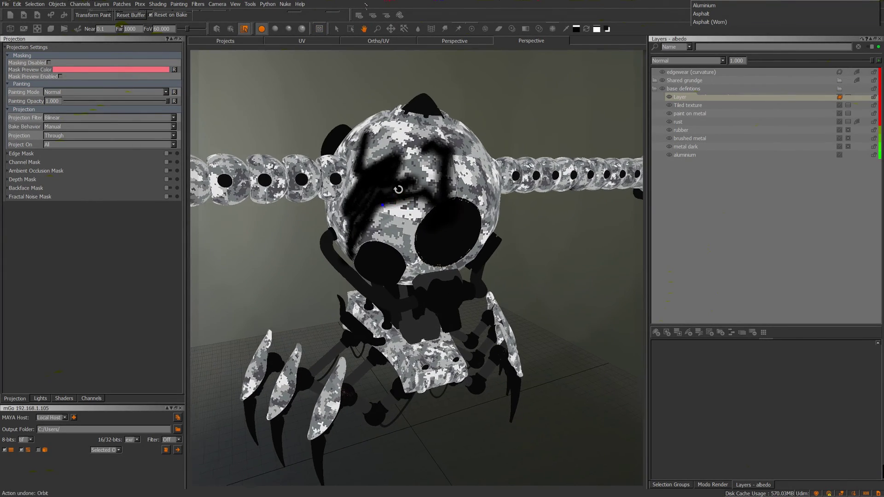
pyautogui.hotkey('ctrl', 'z')
pyautogui.hotkey('ctrl', 'z')
pyautogui.hotkey('ctrl', 'z')
pyautogui.hotkey('ctrl', 'z')
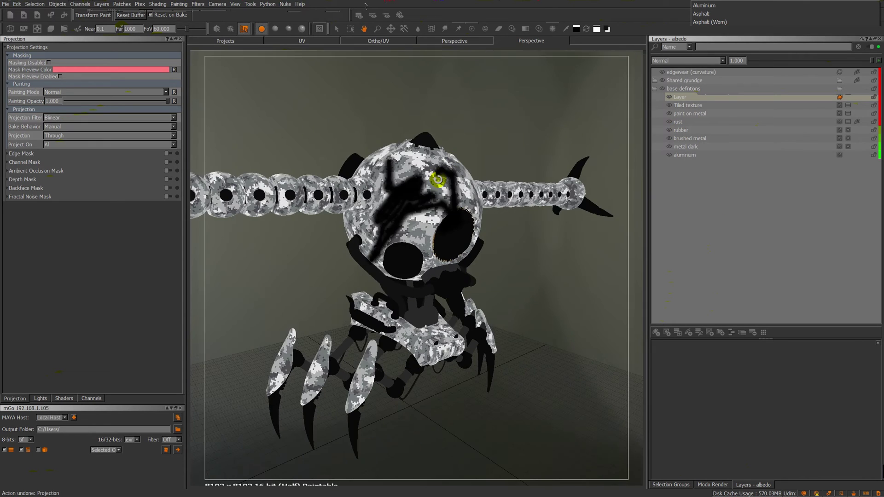
pyautogui.moveTo(438, 180); pyautogui.dragTo(447, 143, button='middle')
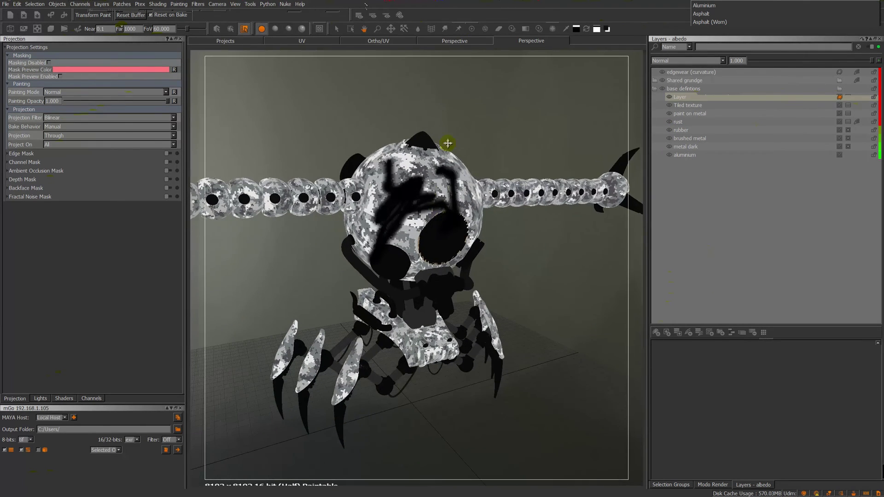
pyautogui.click(435, 29)
pyautogui.hotkey('ctrl', 'z')
pyautogui.hotkey('ctrl', 'z')
pyautogui.hotkey('ctrl', 'z')
pyautogui.hotkey('ctrl', 'z')
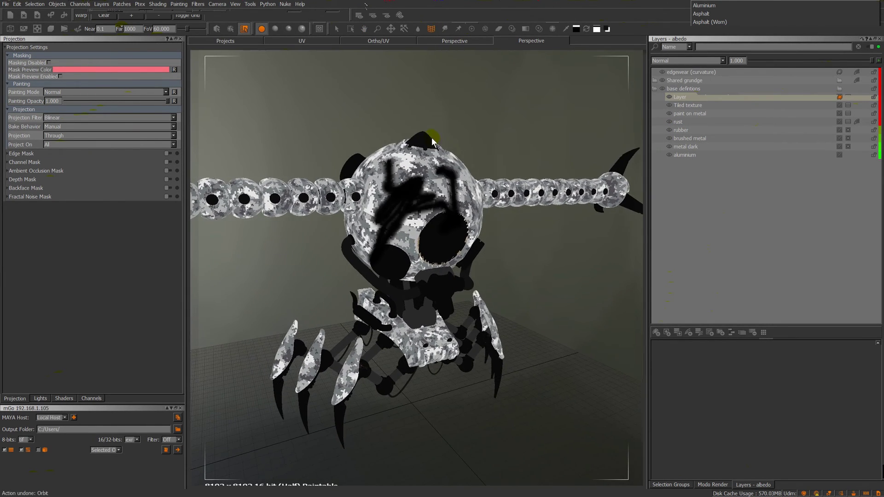
pyautogui.hotkey('ctrl', 'z')
pyautogui.hotkey('ctrl', 'z')
pyautogui.hotkey('ctrl', 'z')
pyautogui.hotkey('ctrl', 'z')
# Load drip04.jpg into the Paint Through tool and adjust the image's placement over the robot
pyautogui.press('k')
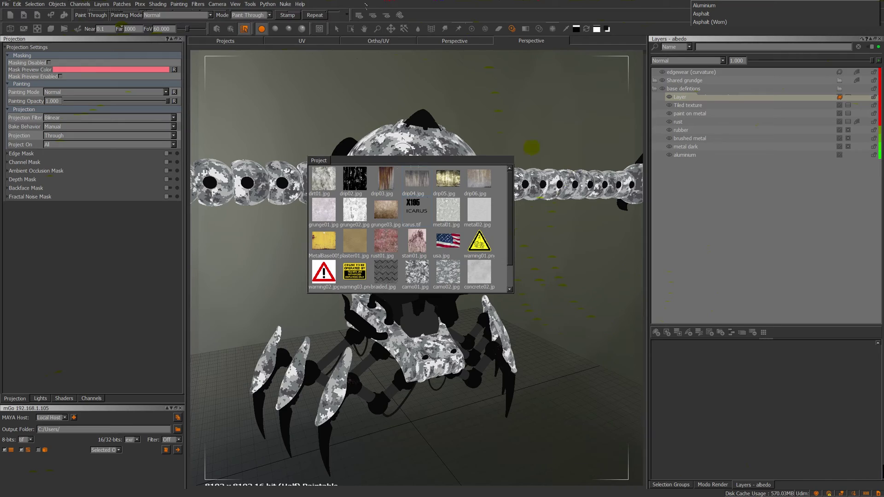
pyautogui.press('b')
pyautogui.click(416, 179)
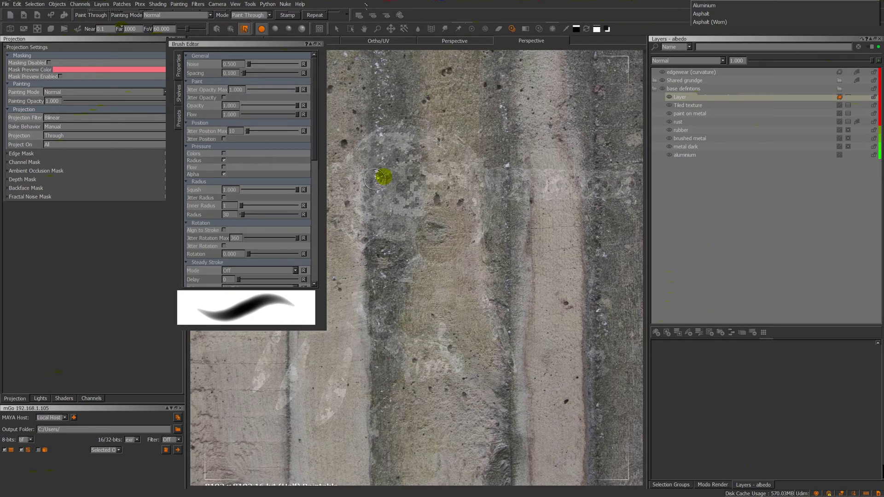
pyautogui.click(320, 44)
pyautogui.keyDown('ctrl'); pyautogui.keyDown('shift'); pyautogui.moveTo(441, 156); pyautogui.dragTo(187, 225); pyautogui.keyUp('shift'); pyautogui.keyUp('ctrl')
pyautogui.moveTo(381, 233)
pyautogui.keyDown('ctrl'); pyautogui.keyDown('shift'); pyautogui.mouseDown()
pyautogui.moveTo(325, 228)
pyautogui.moveTo(435, 223)
pyautogui.mouseUp(); pyautogui.keyUp('shift'); pyautogui.keyUp('ctrl')
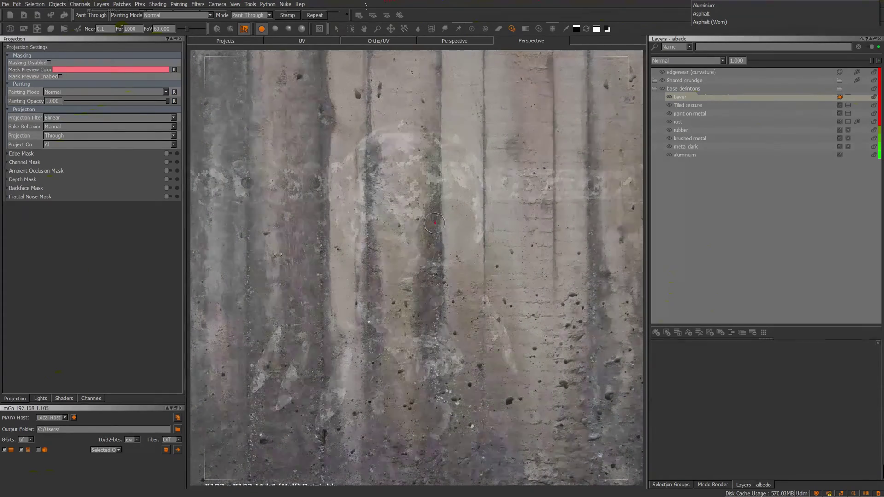
# Load icarus.tif into the Paint Through tool and reset the image's placement after trying to reposition it
pyautogui.press('i')
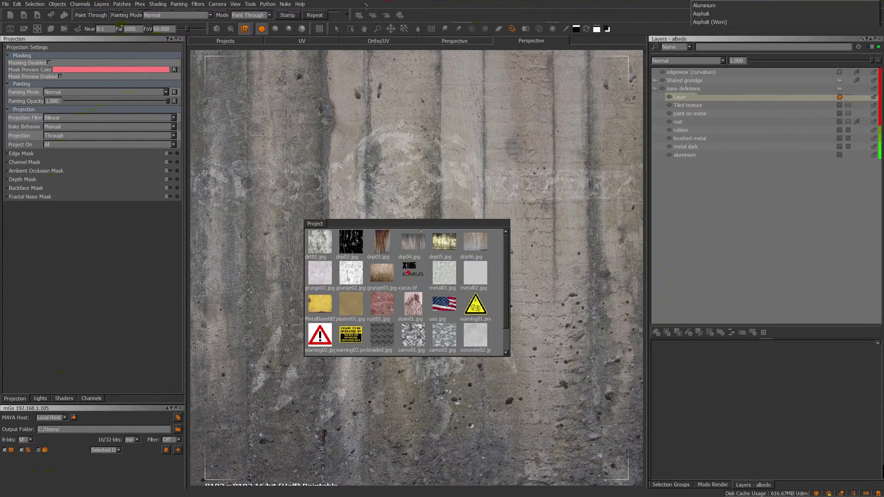
pyautogui.click(410, 272)
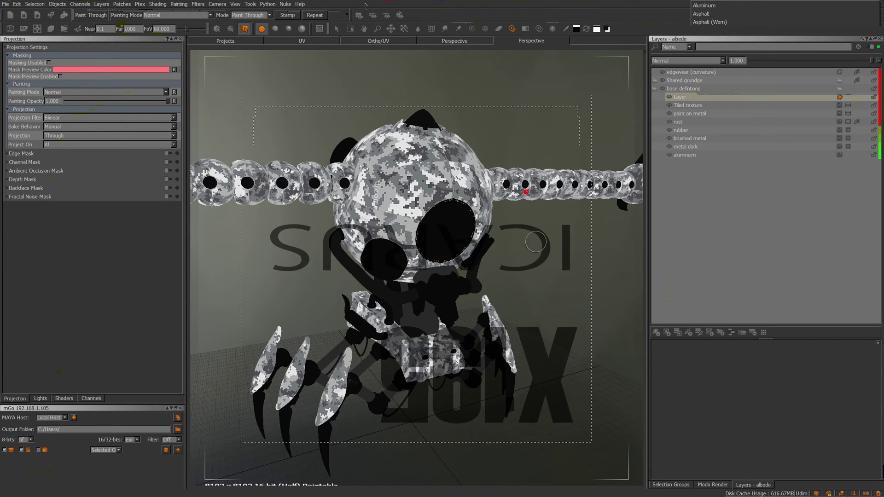
pyautogui.moveTo(238, 86)
pyautogui.keyDown('ctrl'); pyautogui.mouseDown()
pyautogui.moveTo(405, 119)
pyautogui.moveTo(490, 355)
pyautogui.moveTo(498, 350)
pyautogui.mouseUp(); pyautogui.keyUp('ctrl')
pyautogui.press('r')
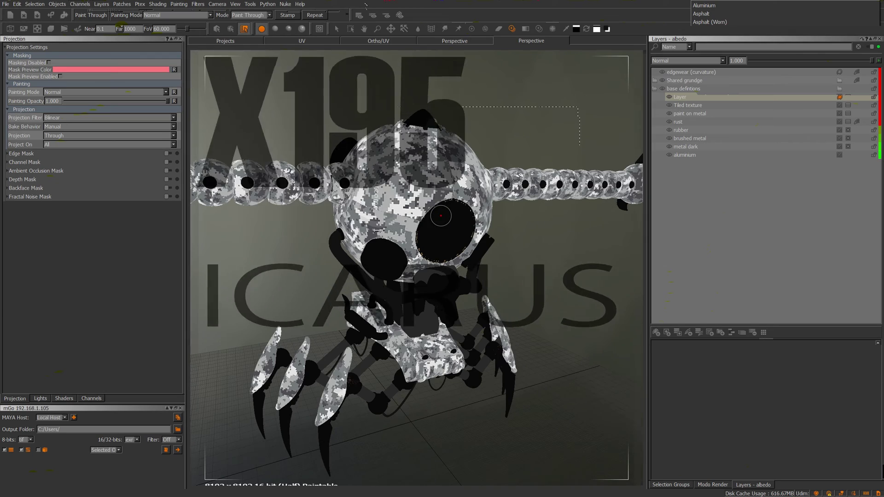
# Scale the X195 ICARUS image down and position it over the camouflaged head between the two dark eye openings
pyautogui.keyDown('ctrl'); pyautogui.keyDown('shift'); pyautogui.moveTo(379, 230); pyautogui.dragTo(503, 330); pyautogui.keyUp('shift'); pyautogui.keyUp('ctrl')
pyautogui.moveTo(366, 216)
pyautogui.keyDown('ctrl'); pyautogui.keyDown('shift'); pyautogui.mouseDown()
pyautogui.moveTo(434, 269)
pyautogui.moveTo(414, 249)
pyautogui.moveTo(395, 287)
pyautogui.mouseUp(); pyautogui.keyUp('shift'); pyautogui.keyUp('ctrl')
pyautogui.keyDown('alt'); pyautogui.moveTo(394, 286); pyautogui.dragTo(444, 286, button='right'); pyautogui.keyUp('alt')
pyautogui.keyDown('alt'); pyautogui.moveTo(427, 315); pyautogui.dragTo(401, 316); pyautogui.keyUp('alt')
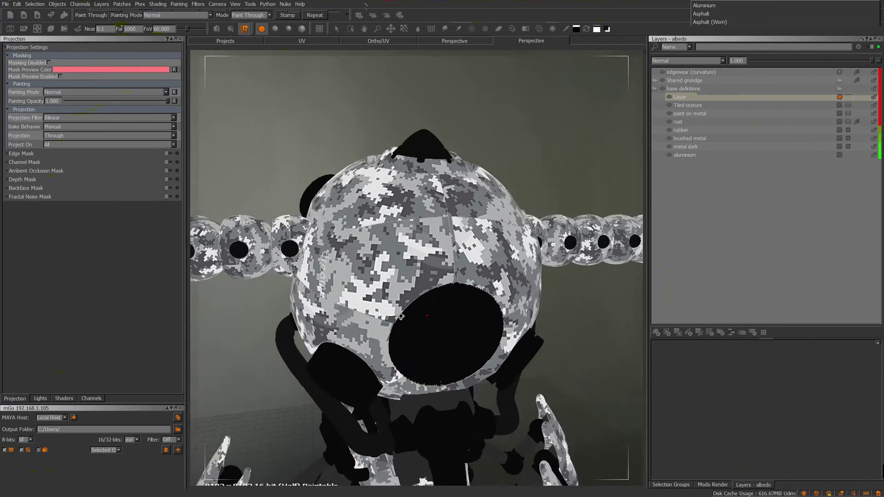
pyautogui.moveTo(401, 317); pyautogui.dragTo(441, 315, button='middle')
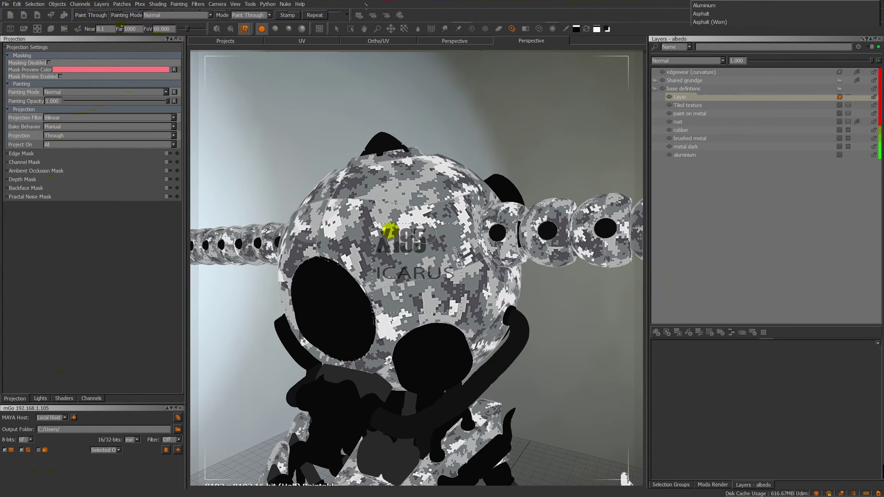
# Paint the X195 and ICARUS lettering through onto the robot's head
pyautogui.moveTo(413, 241); pyautogui.dragTo(398, 239, button='middle')
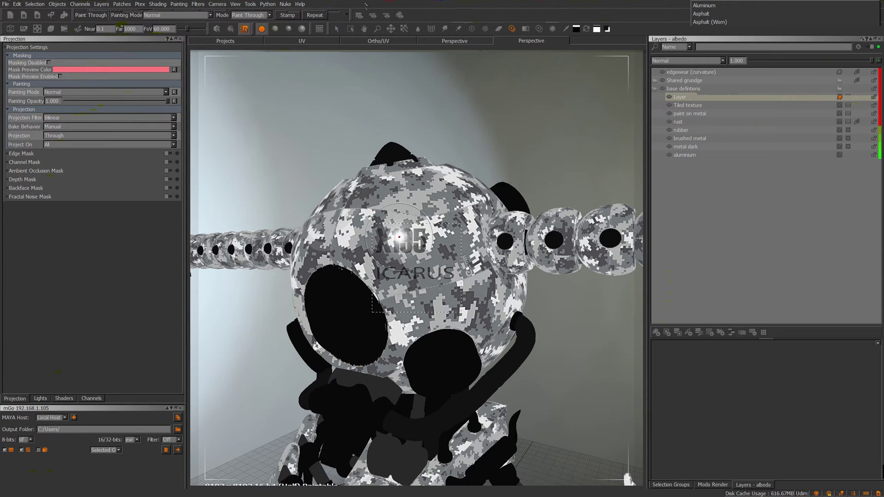
pyautogui.moveTo(400, 237); pyautogui.dragTo(410, 235)
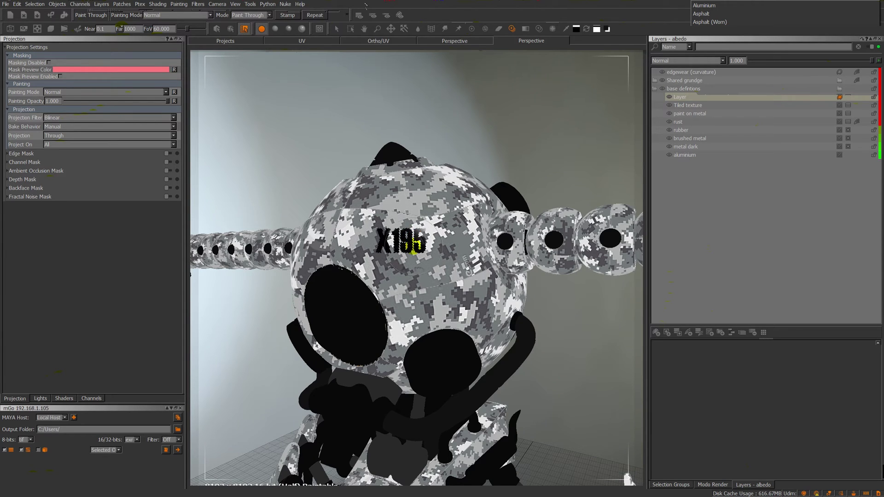
pyautogui.moveTo(400, 272); pyautogui.dragTo(441, 288)
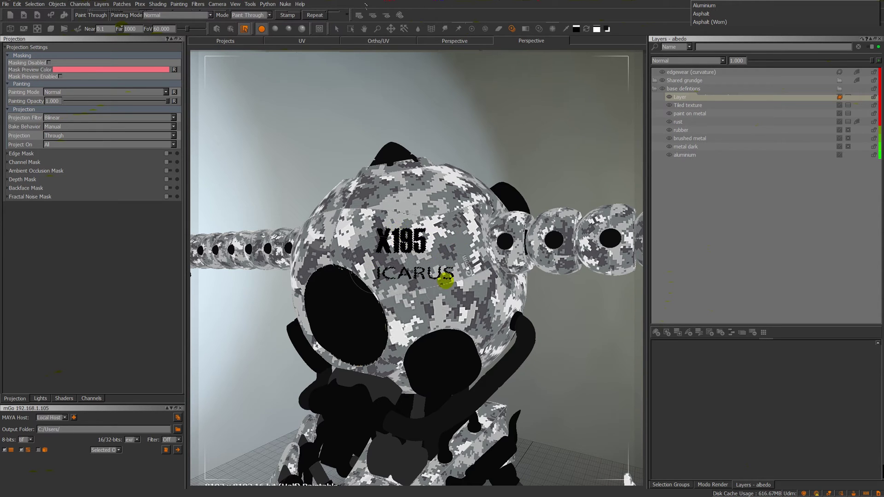
# Warp the painted lettering to follow the head's curvature, adding subdivisions to the warp grid
pyautogui.click(432, 29)
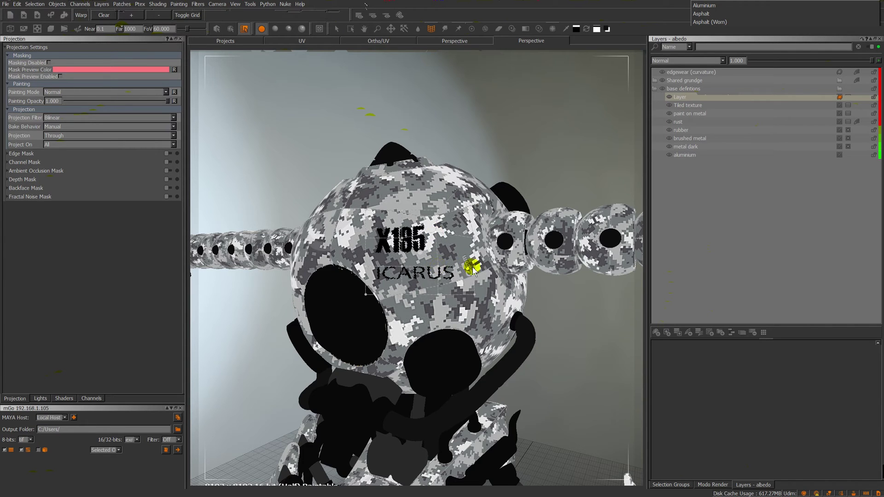
pyautogui.moveTo(473, 270); pyautogui.dragTo(475, 253)
pyautogui.click(135, 16)
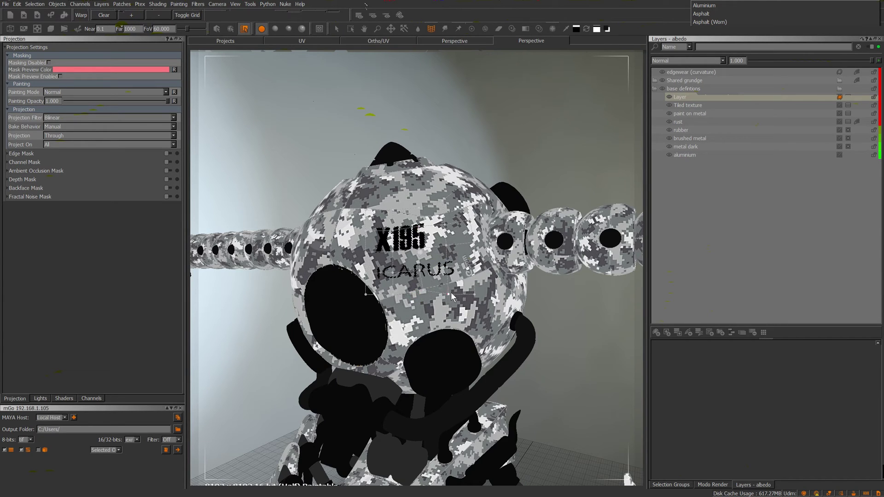
# Reshape the lettering with the Slerp tool in Pull mode and clear the paint buffer once the lettering is baked
pyautogui.click(444, 29)
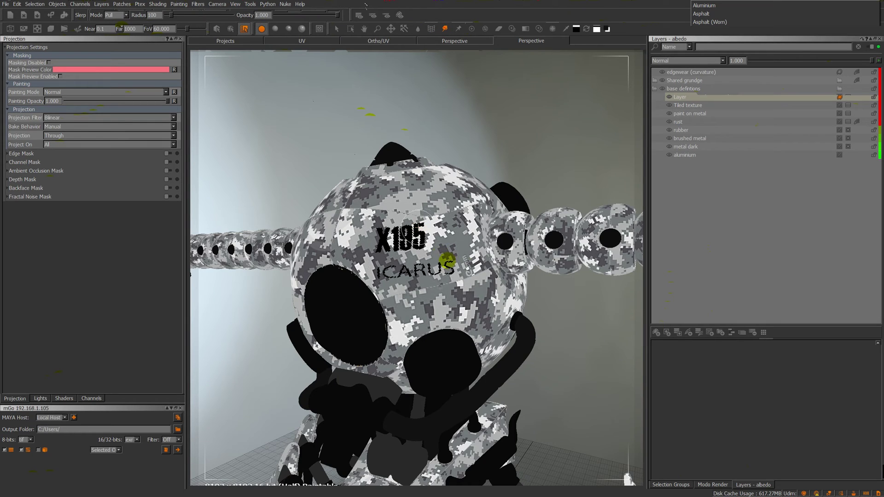
pyautogui.click(445, 194)
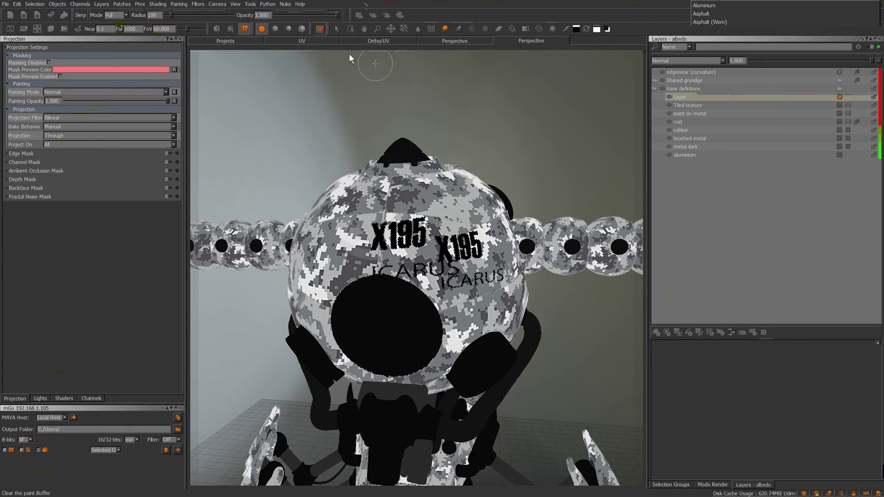
pyautogui.press('BackSpace')
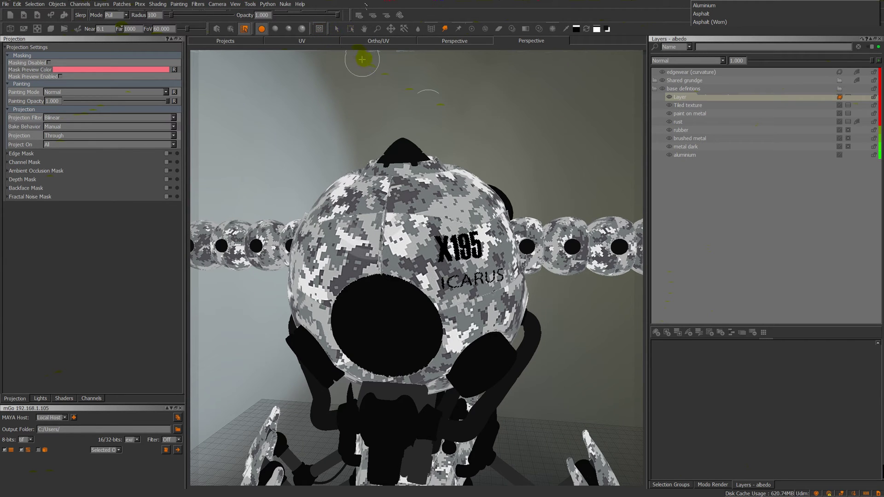
pyautogui.keyDown('alt'); pyautogui.moveTo(517, 199); pyautogui.dragTo(454, 211); pyautogui.keyUp('alt')
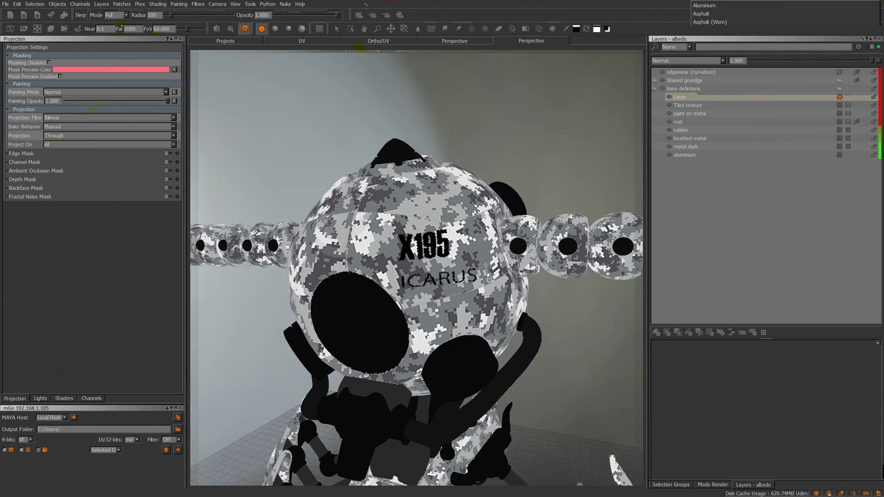
pyautogui.moveTo(454, 211)
pyautogui.keyDown('alt'); pyautogui.mouseDown(button='right')
pyautogui.moveTo(488, 199)
pyautogui.moveTo(450, 205)
pyautogui.mouseUp(button='right'); pyautogui.keyUp('alt')
pyautogui.keyDown('alt'); pyautogui.moveTo(449, 205); pyautogui.dragTo(435, 180); pyautogui.keyUp('alt')
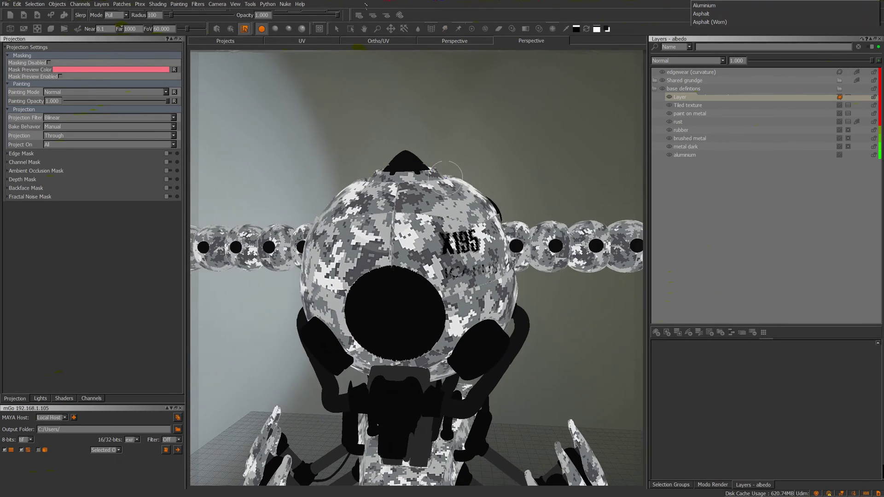
pyautogui.keyDown('alt'); pyautogui.moveTo(436, 179); pyautogui.dragTo(446, 179, button='right'); pyautogui.keyUp('alt')
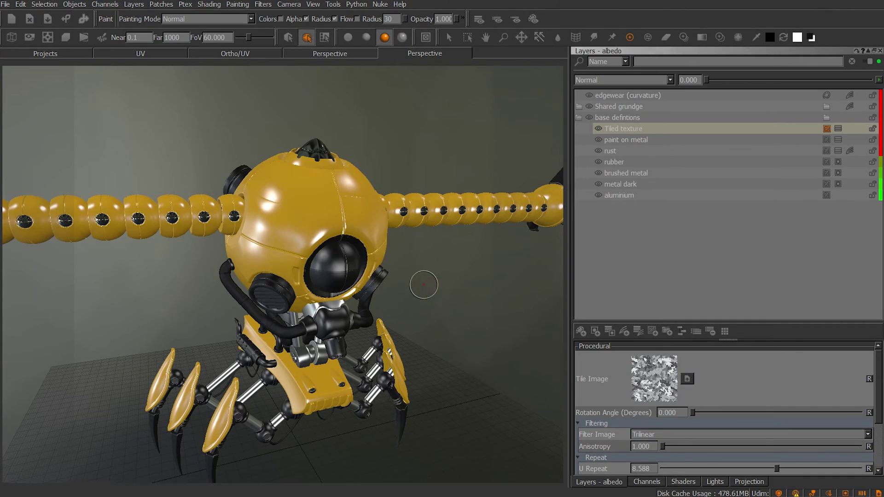
# Switch the yellow robot to flat lighting and add a Tiled procedural pattern layer above Tiled texture
pyautogui.moveTo(423, 285)
pyautogui.keyDown('alt'); pyautogui.mouseDown()
pyautogui.moveTo(417, 279)
pyautogui.moveTo(472, 290)
pyautogui.mouseUp(); pyautogui.keyUp('alt')
pyautogui.press('F1')
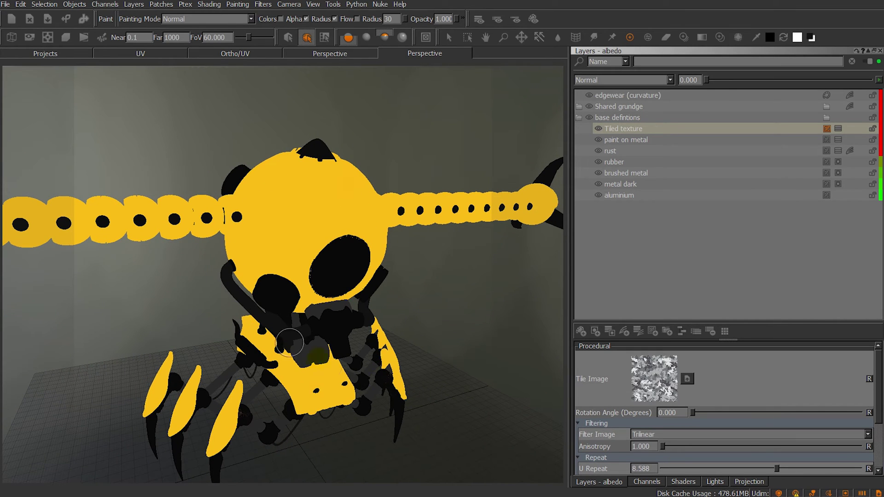
pyautogui.click(653, 329)
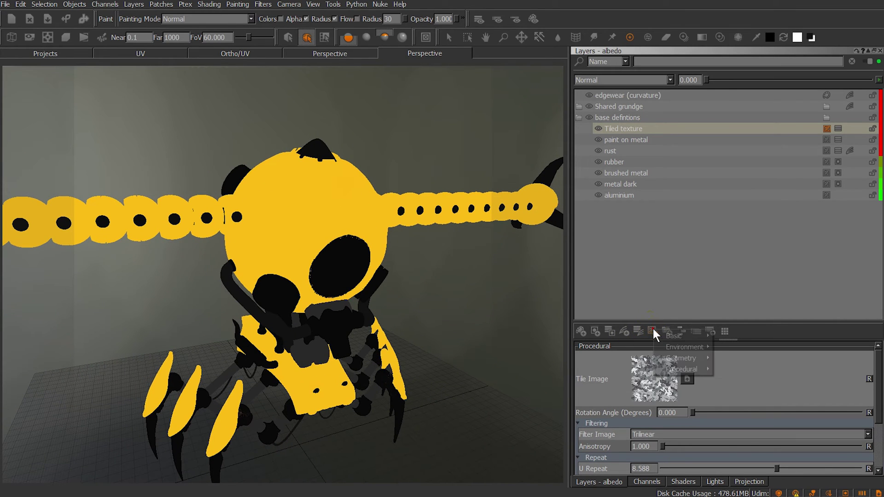
pyautogui.moveTo(684, 369)
pyautogui.moveTo(737, 406)
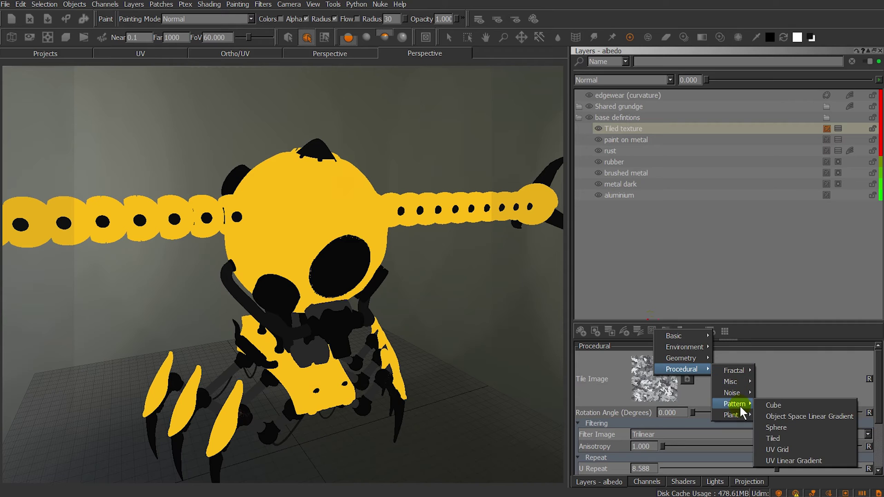
pyautogui.click(785, 440)
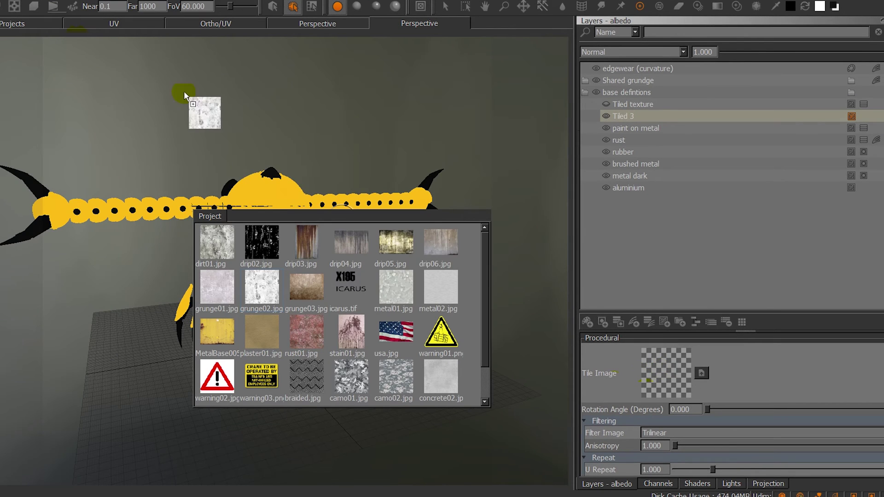
# Place the Tiled 3 layer below Tiled texture and assign it a white grunge image with dark speckles as its tile image
pyautogui.moveTo(185, 106); pyautogui.dragTo(653, 380)
pyautogui.keyDown('alt'); pyautogui.moveTo(204, 214); pyautogui.dragTo(267, 213, button='right'); pyautogui.keyUp('alt')
pyautogui.press('i')
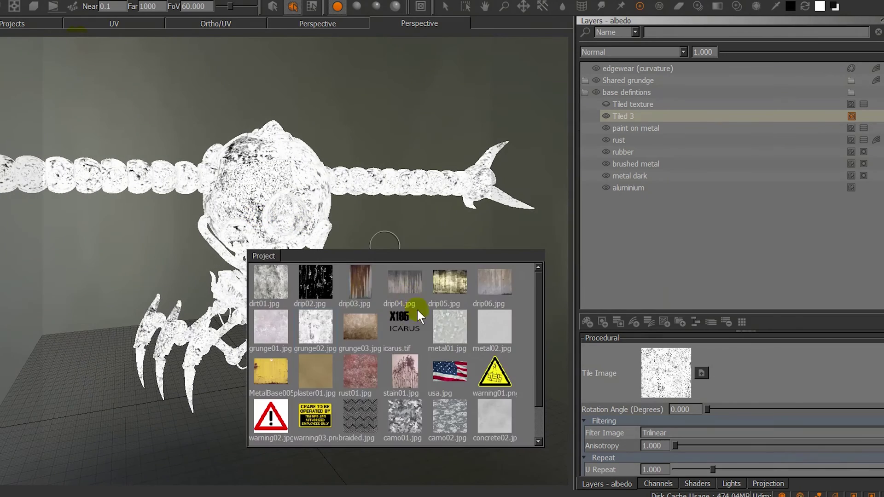
pyautogui.moveTo(365, 288); pyautogui.dragTo(653, 367)
# Set Tiled 3's U Repeat to 2.132 and V Repeat to 2.019, and change its blend mode to Multiply
pyautogui.scroll(-3, 725, 394)
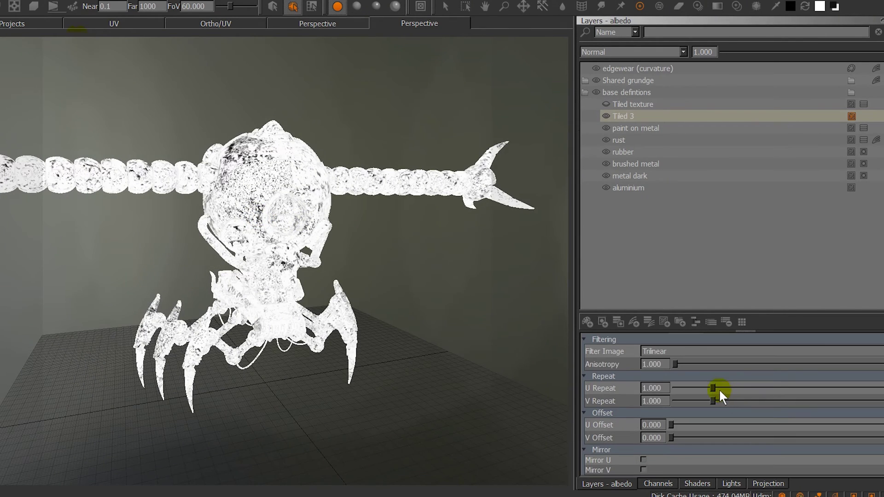
pyautogui.moveTo(715, 387); pyautogui.dragTo(735, 400)
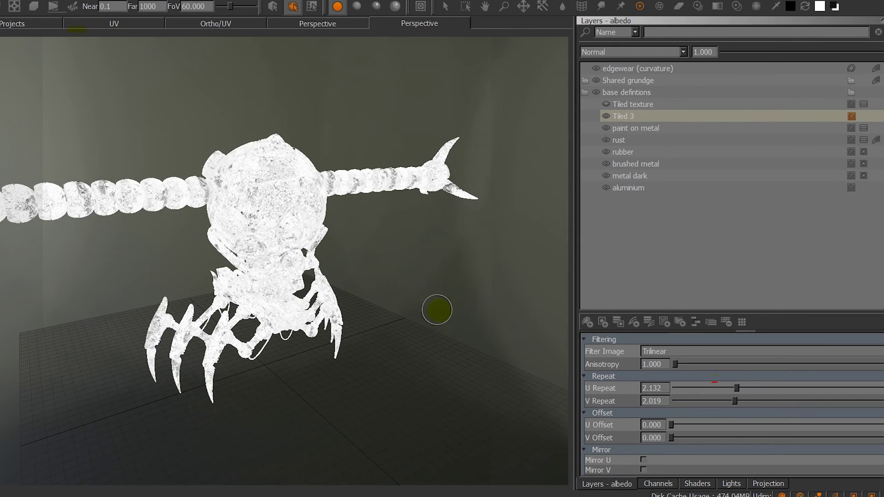
pyautogui.click(626, 52)
pyautogui.click(333, 194)
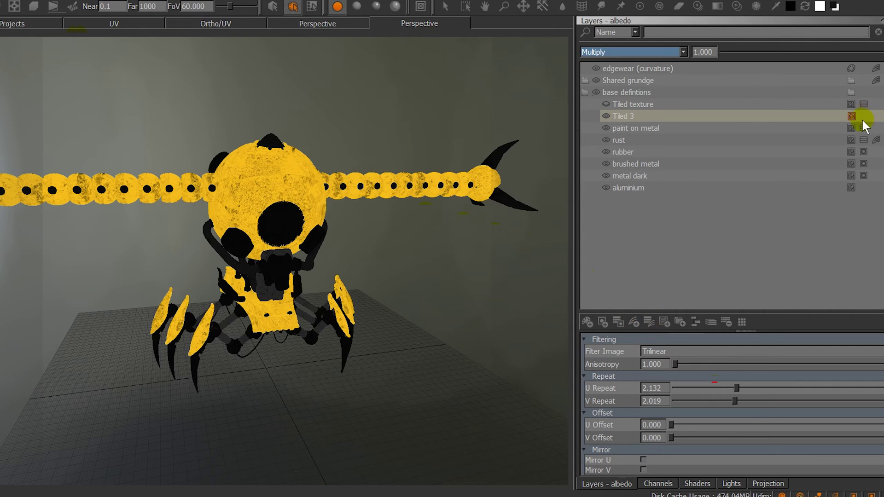
# Add a Levels adjustment to the Tiled 3 layer's adjustment stack and adjust it to darken the grime on the paint
pyautogui.click(650, 320)
pyautogui.click(681, 202)
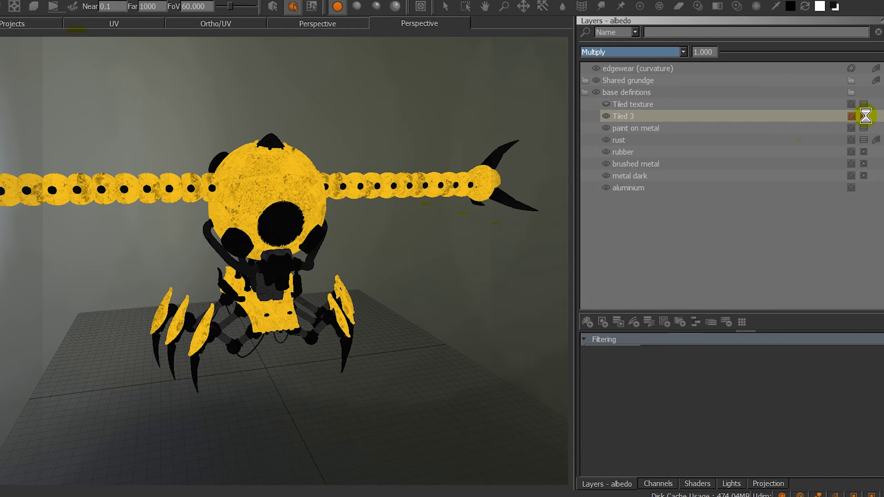
pyautogui.click(865, 116)
pyautogui.click(780, 173)
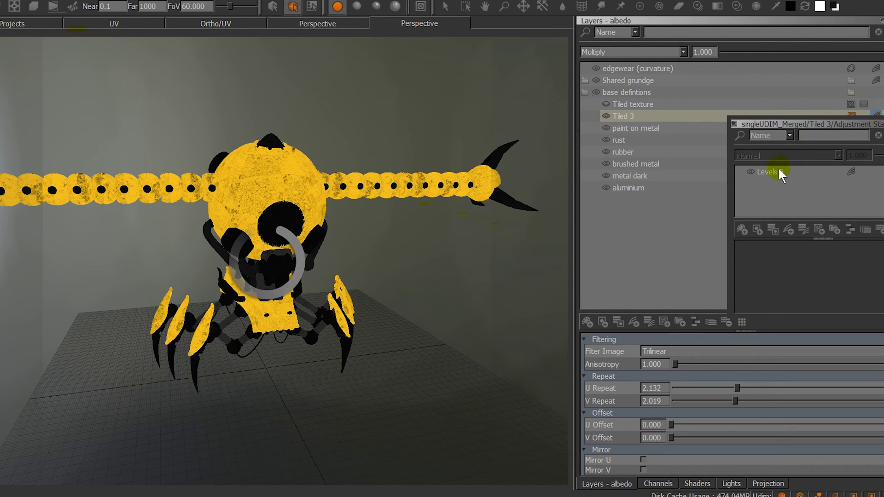
pyautogui.scroll(-3, 847, 286)
pyautogui.moveTo(859, 304); pyautogui.dragTo(865, 309)
pyautogui.click(883, 124)
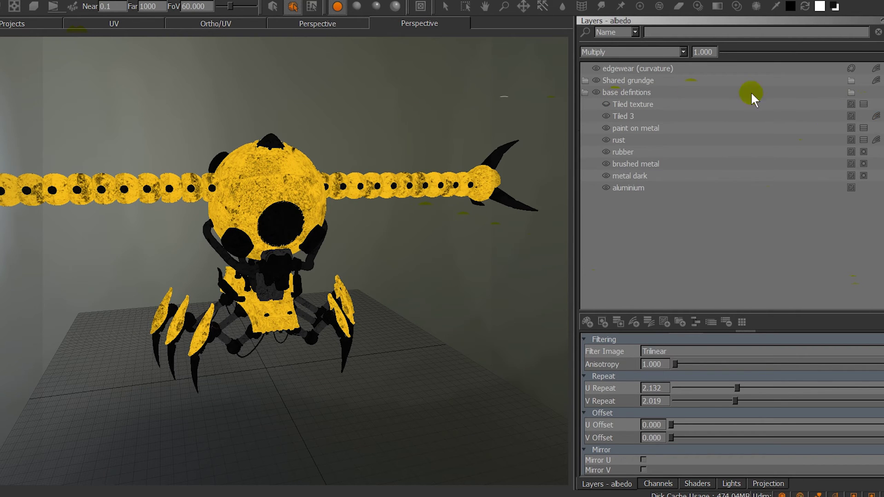
# Add a Reveal All layer mask to the Tiled 3 layer
pyautogui.moveTo(864, 52); pyautogui.dragTo(883, 52)
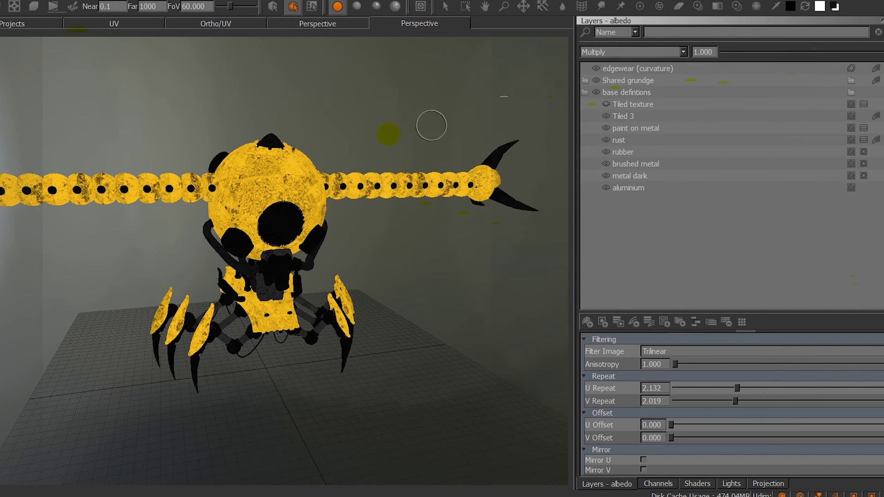
pyautogui.scroll(5, 432, 126)
pyautogui.click(662, 127)
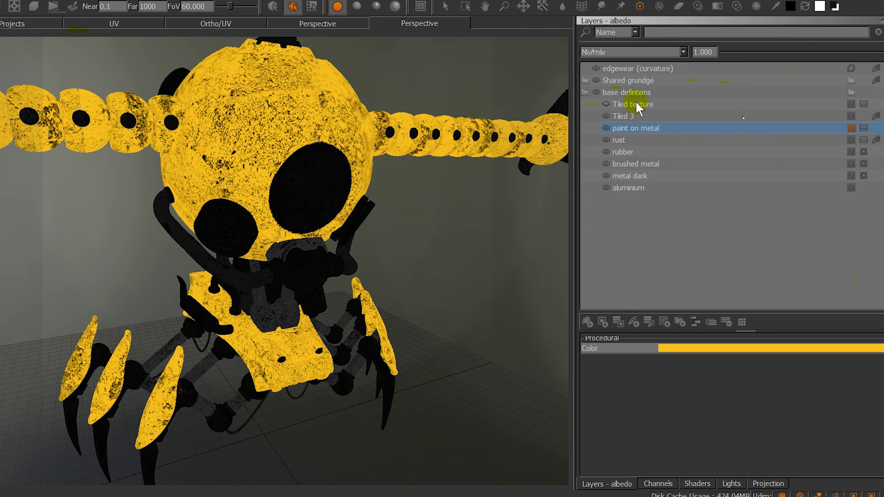
pyautogui.click(628, 115)
pyautogui.rightClick(628, 115)
pyautogui.moveTo(679, 292)
pyautogui.moveTo(795, 298)
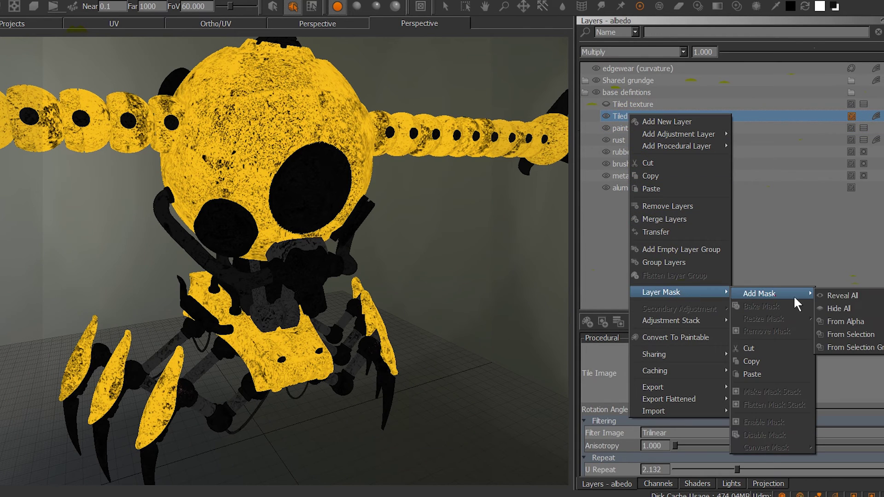
pyautogui.click(849, 312)
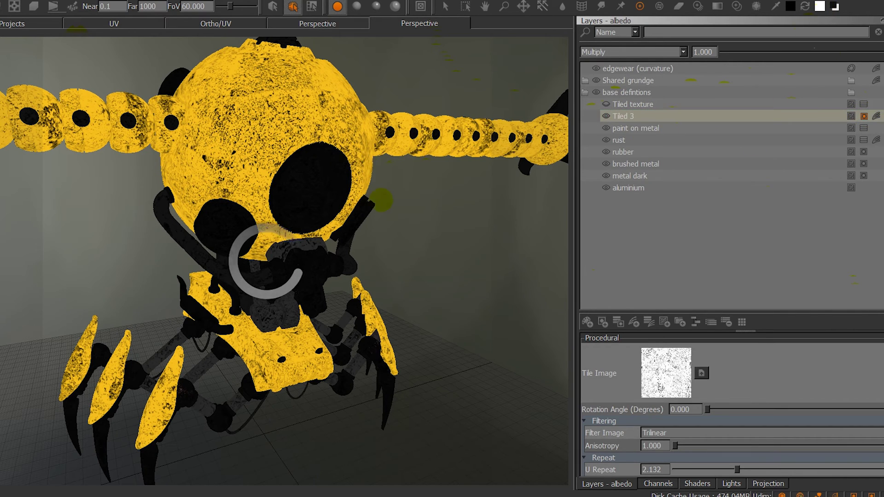
# Try the vascul... and softTr... organic brushes on the robot's sphere for the Tiled 3 mask
pyautogui.keyDown('alt'); pyautogui.moveTo(162, 147); pyautogui.dragTo(240, 200); pyautogui.keyUp('alt')
pyautogui.press('i')
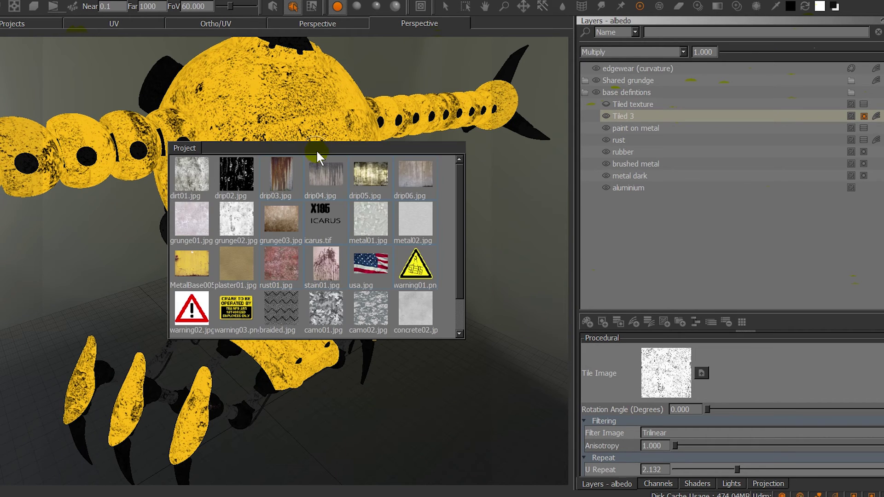
pyautogui.click(388, 174)
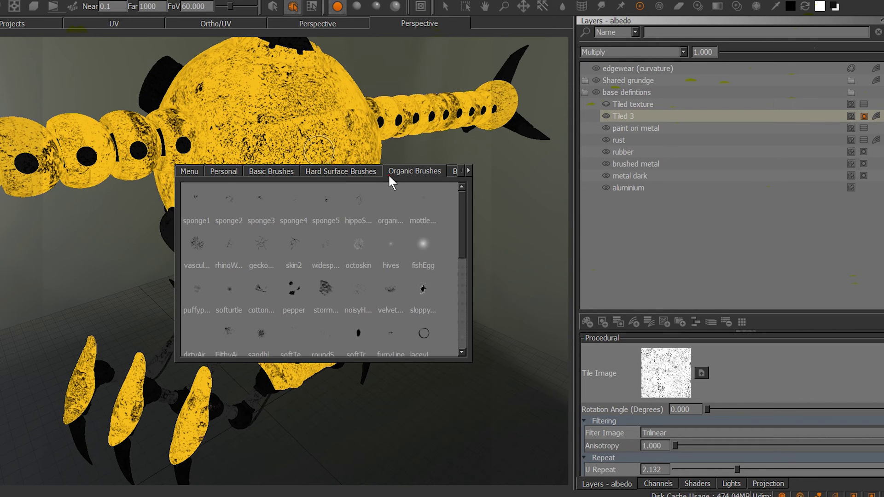
pyautogui.click(197, 244)
pyautogui.click(260, 140)
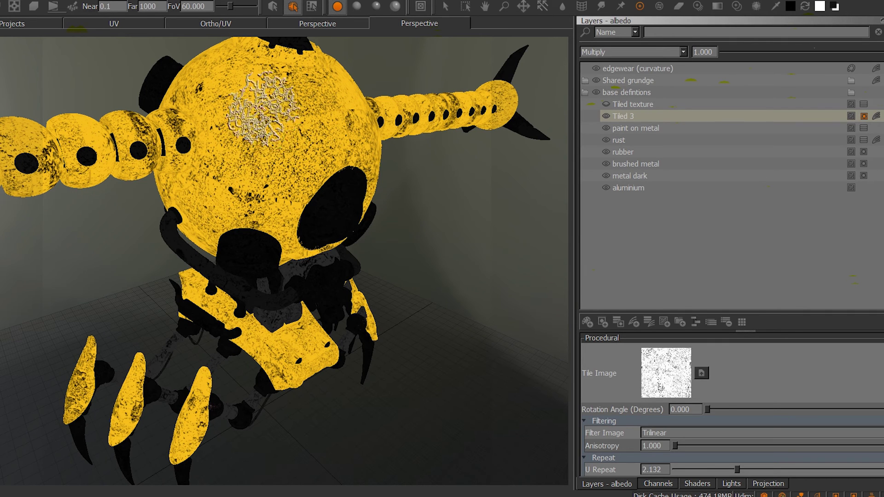
pyautogui.press('i')
pyautogui.press('k')
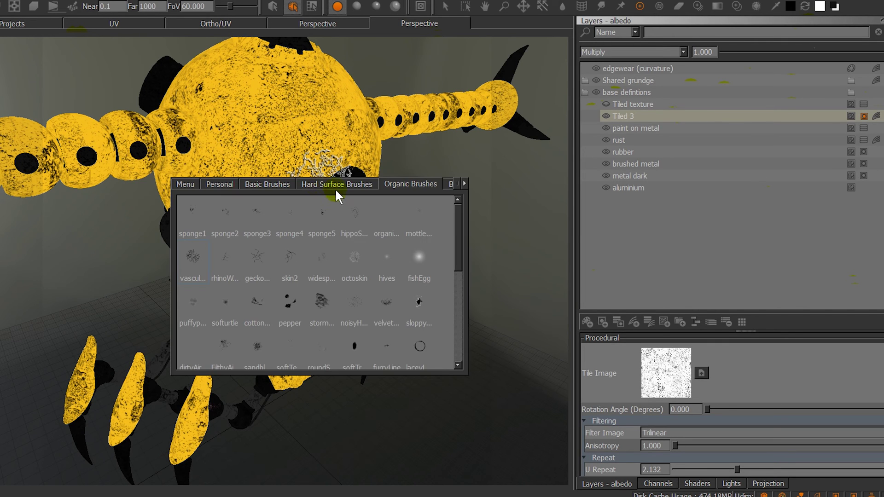
pyautogui.click(354, 346)
pyautogui.press('space')
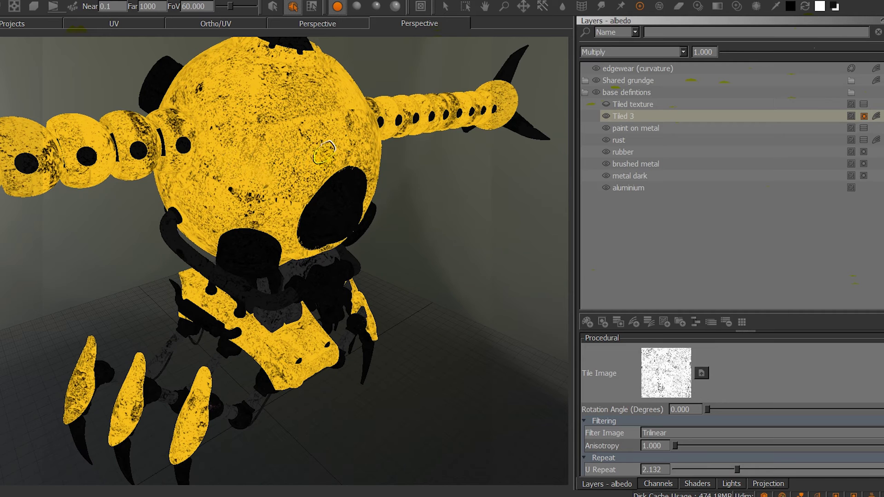
# Choose the tRex organic brush and paint black into the Tiled 3 mask to thin the grime on the sphere
pyautogui.press('space')
pyautogui.press('space')
pyautogui.scroll(-3, 179, 276)
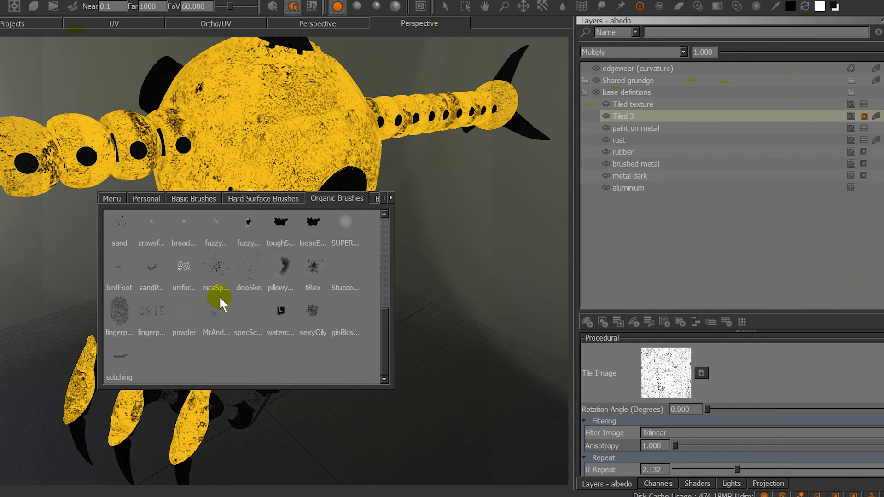
pyautogui.click(316, 271)
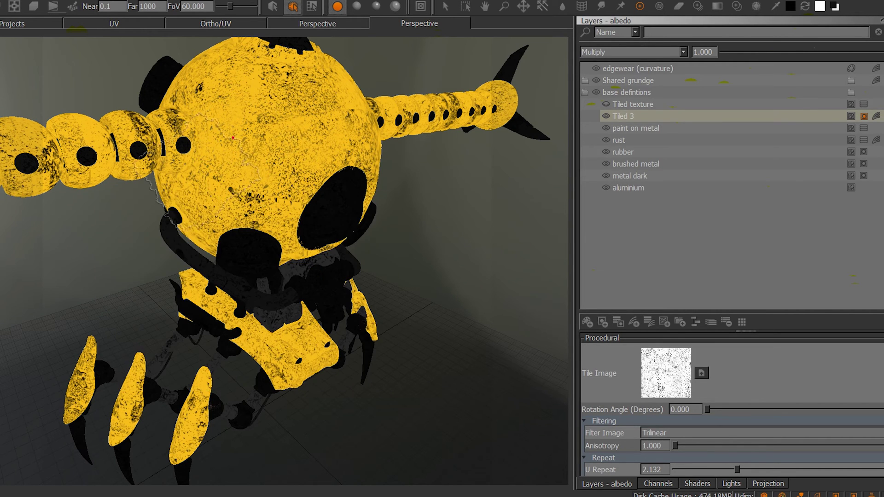
pyautogui.click(233, 137)
pyautogui.press('space')
pyautogui.click(200, 203)
pyautogui.click(156, 317)
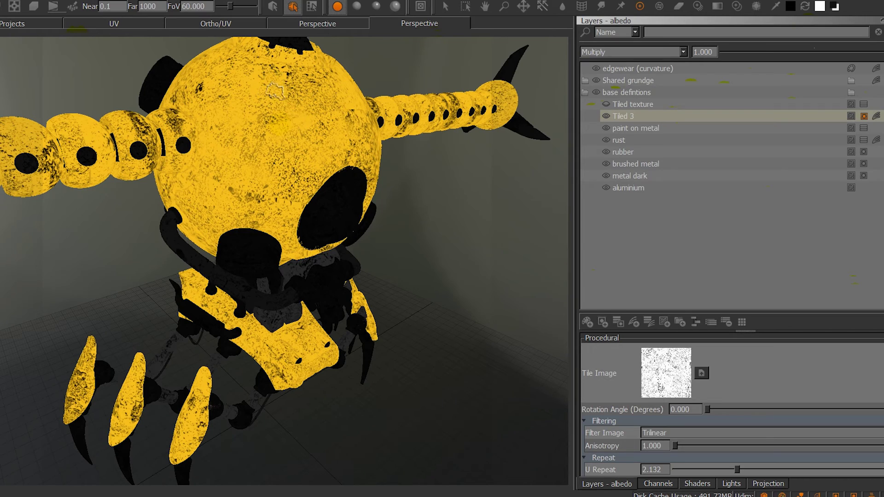
# Switch to the crackS... hard surface brush and break up the grime on the sphere's front in the Tiled 3 mask
pyautogui.press('space')
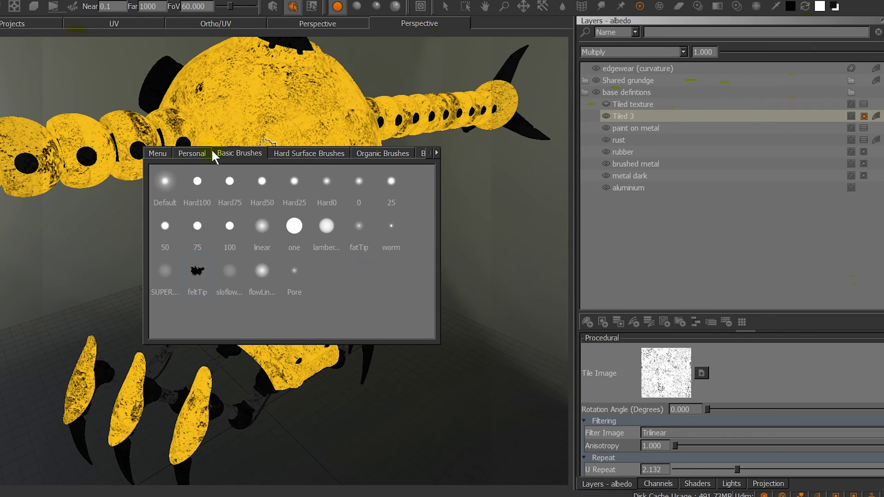
pyautogui.click(191, 153)
pyautogui.click(296, 157)
pyautogui.click(295, 179)
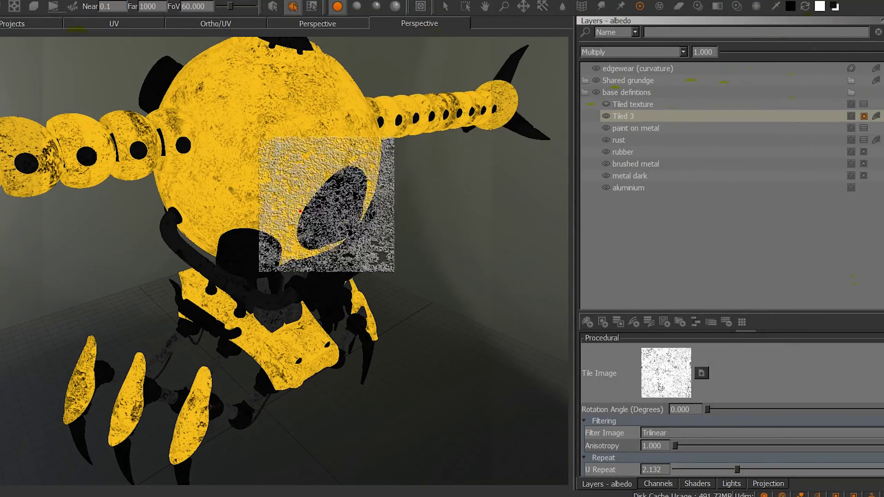
pyautogui.press('j')
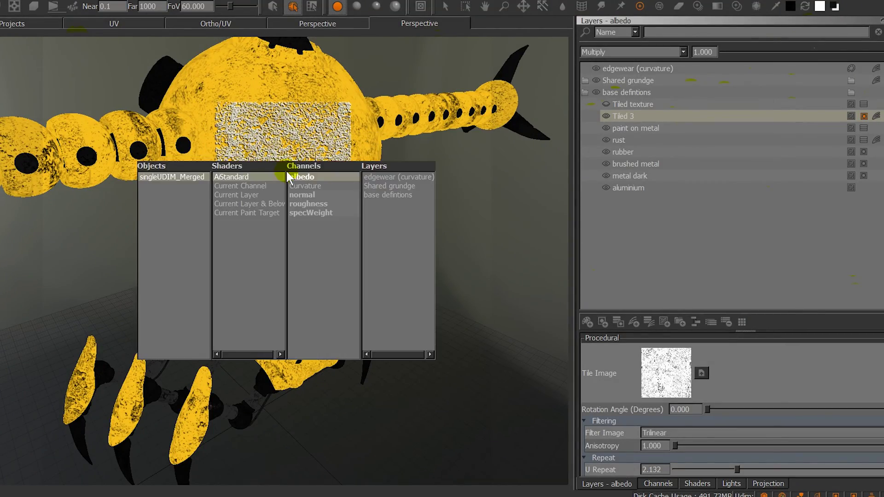
pyautogui.moveTo(286, 172); pyautogui.dragTo(278, 124)
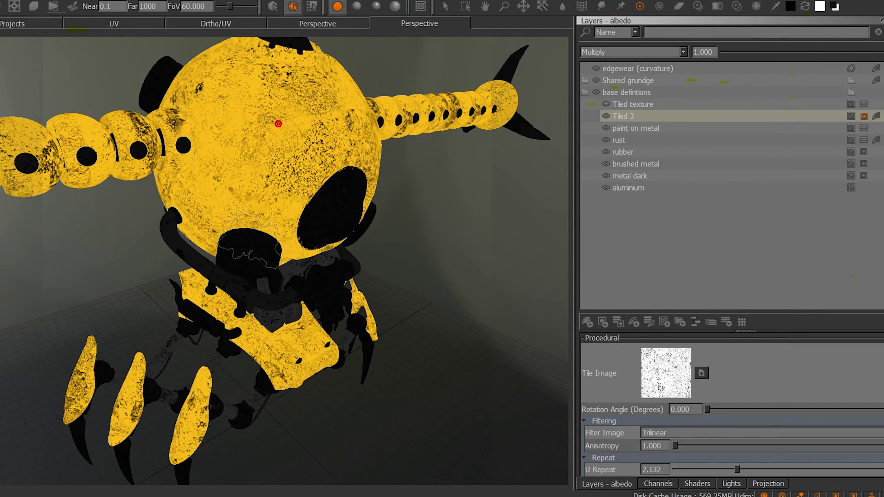
# Display the robot with full lighting and inspect the masked grime from several sides
pyautogui.moveTo(402, 182)
pyautogui.keyDown('alt'); pyautogui.mouseDown()
pyautogui.moveTo(363, 159)
pyautogui.moveTo(381, 227)
pyautogui.moveTo(364, 218)
pyautogui.moveTo(249, 208)
pyautogui.moveTo(415, 193)
pyautogui.mouseUp(); pyautogui.keyUp('alt')
pyautogui.press('F3')
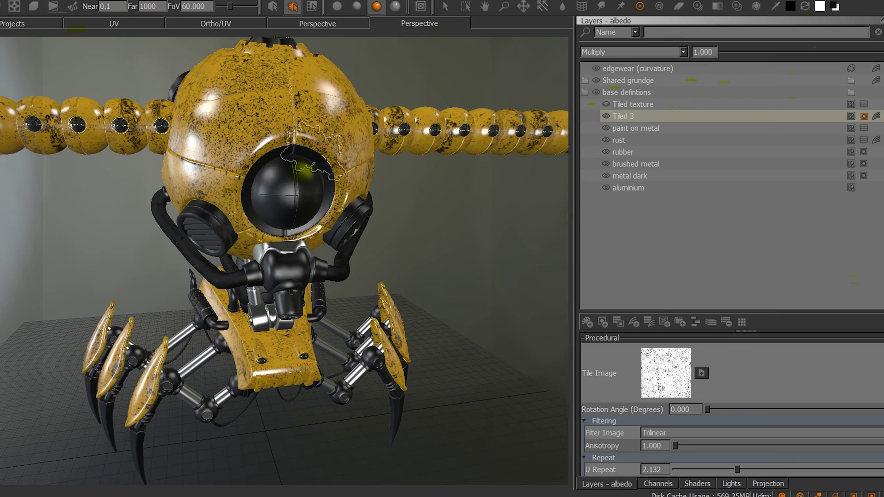
pyautogui.moveTo(187, 152)
pyautogui.keyDown('alt'); pyautogui.mouseDown()
pyautogui.moveTo(214, 177)
pyautogui.moveTo(375, 247)
pyautogui.moveTo(405, 231)
pyautogui.mouseUp(); pyautogui.keyUp('alt')
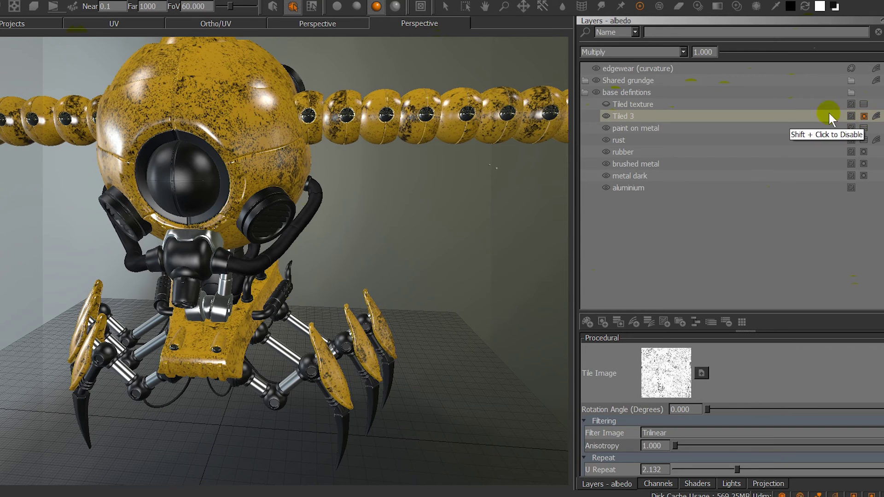
pyautogui.keyDown('alt'); pyautogui.moveTo(187, 192); pyautogui.dragTo(249, 199); pyautogui.keyUp('alt')
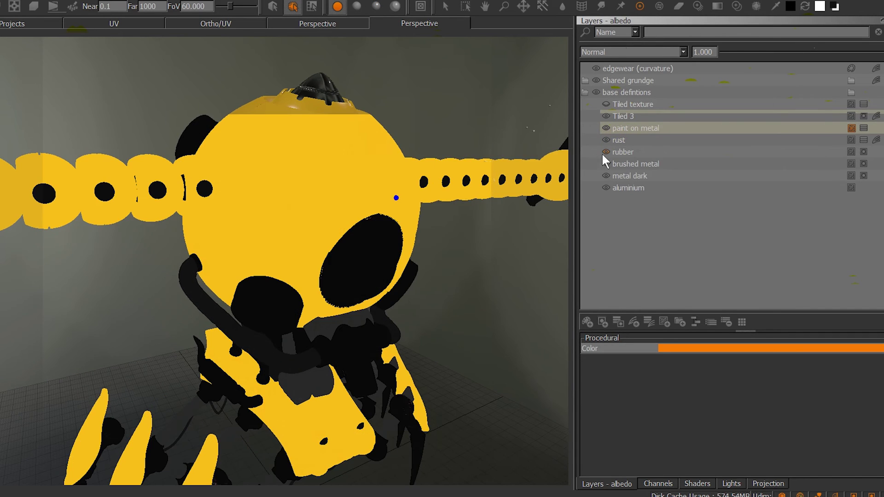
# Open the mask stack of the paint on metal layer and select its paint layer
pyautogui.click(625, 138)
pyautogui.click(638, 128)
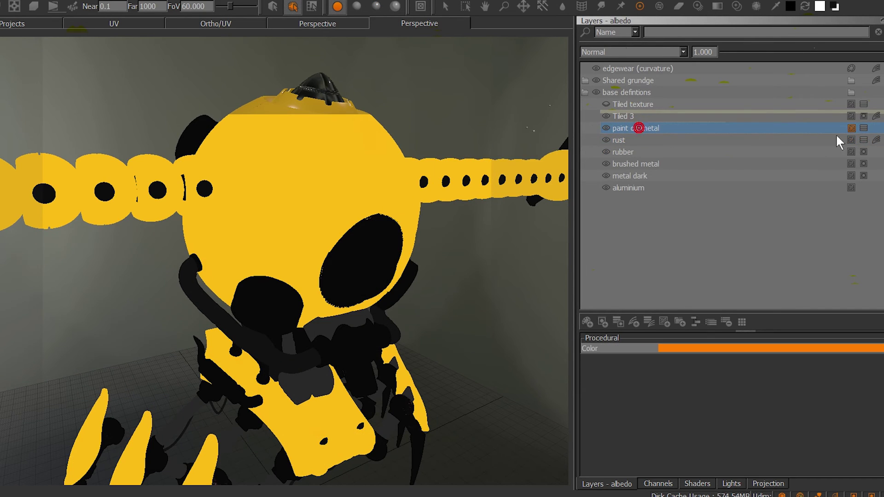
pyautogui.click(862, 128)
pyautogui.click(764, 111)
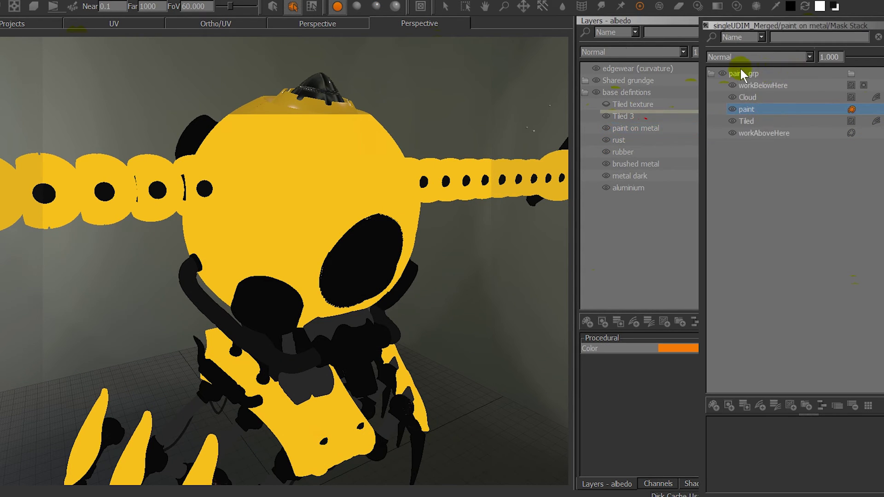
pyautogui.click(749, 110)
# Switch the view to full lighting, and test a brush stroke on the sphere and undo it
pyautogui.keyDown('alt'); pyautogui.moveTo(371, 216); pyautogui.dragTo(314, 184); pyautogui.keyUp('alt')
pyautogui.moveTo(313, 180)
pyautogui.mouseDown()
pyautogui.moveTo(271, 216)
pyautogui.moveTo(311, 181)
pyautogui.moveTo(312, 217)
pyautogui.moveTo(281, 189)
pyautogui.moveTo(277, 168)
pyautogui.moveTo(329, 209)
pyautogui.moveTo(310, 213)
pyautogui.mouseUp()
pyautogui.press('F3')
pyautogui.keyDown('alt'); pyautogui.moveTo(310, 213); pyautogui.dragTo(330, 208, button='right'); pyautogui.keyUp('alt')
pyautogui.hotkey('ctrl', 'z')
pyautogui.moveTo(300, 230)
pyautogui.mouseDown()
pyautogui.moveTo(328, 188)
pyautogui.moveTo(369, 193)
pyautogui.moveTo(276, 179)
pyautogui.mouseUp()
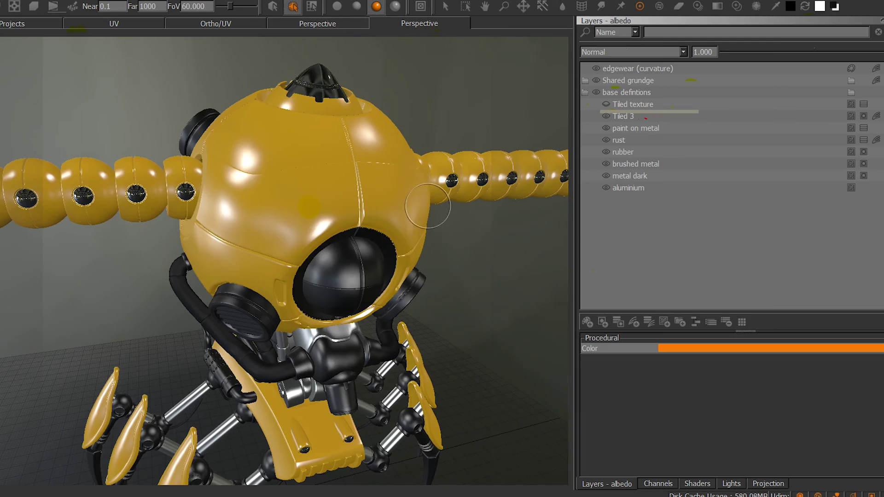
# Choose the SpecBr... hard surface brush, enlarge it and stamp chipped paint onto the sphere in the paint mask layer
pyautogui.press('i')
pyautogui.press('l')
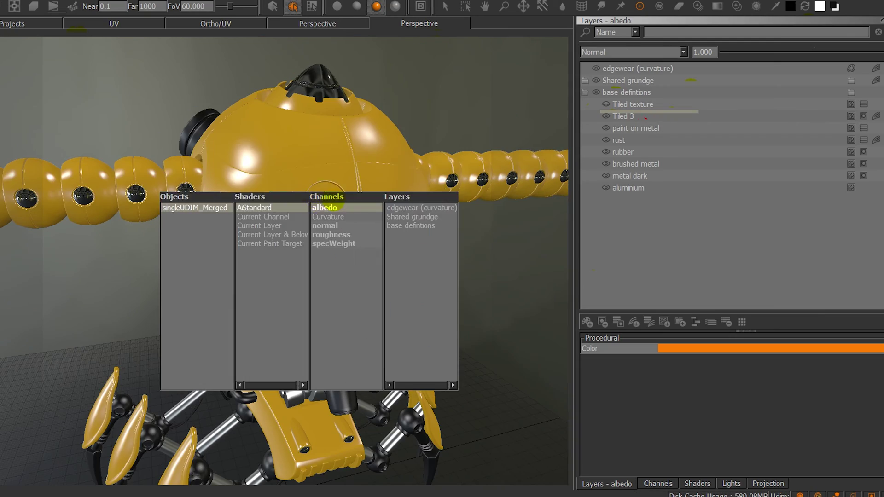
pyautogui.press('k')
pyautogui.click(379, 156)
pyautogui.click(433, 186)
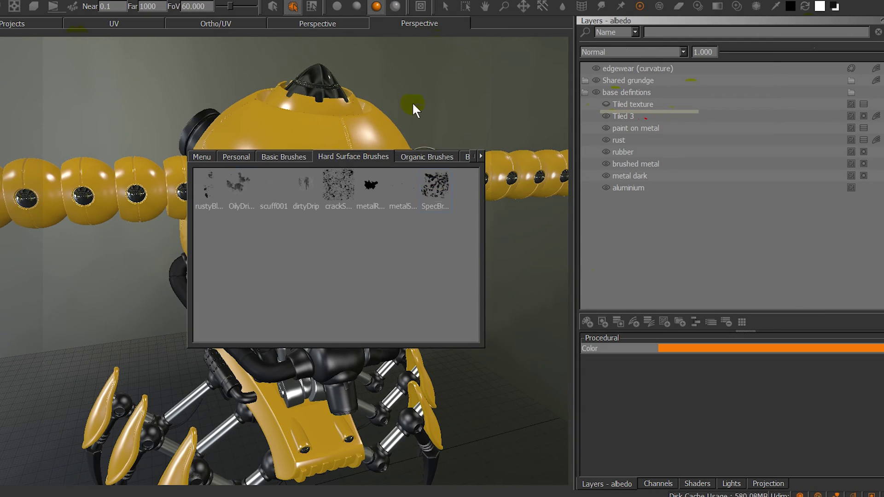
pyautogui.press('r')
pyautogui.moveTo(313, 152)
pyautogui.mouseDown()
pyautogui.moveTo(291, 167)
pyautogui.moveTo(295, 205)
pyautogui.mouseUp()
pyautogui.click(295, 205)
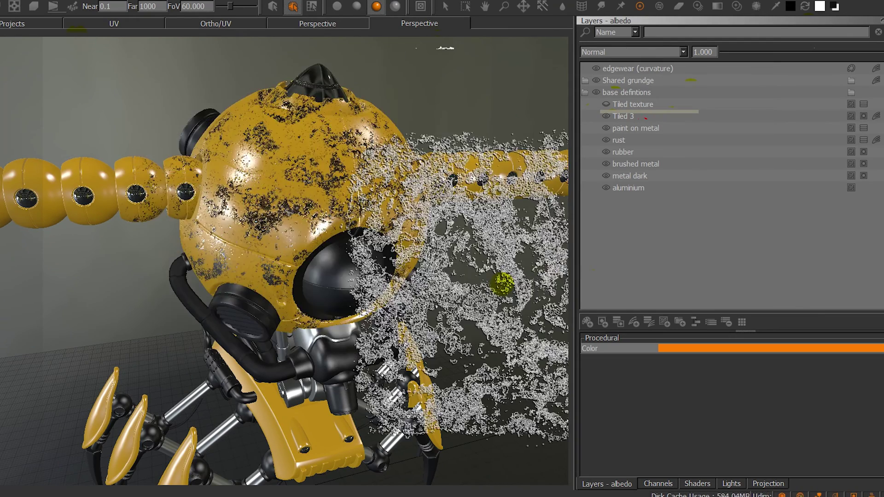
# Stamp more chipped wear over the arm segments, body plate and around the robot's eye
pyautogui.click(157, 216)
pyautogui.click(260, 359)
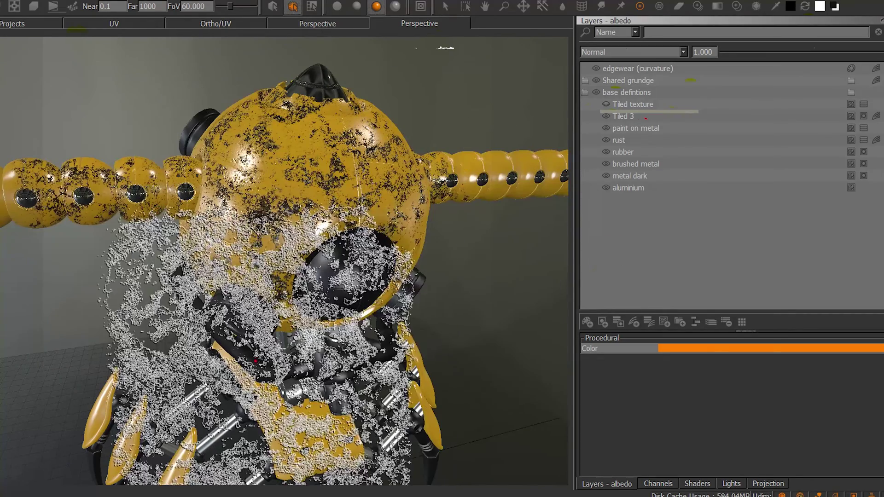
pyautogui.press('b')
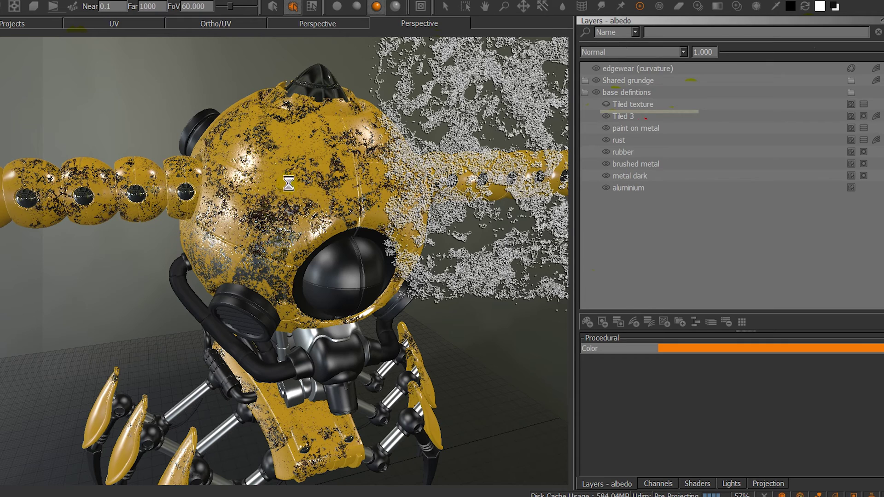
pyautogui.click(311, 213)
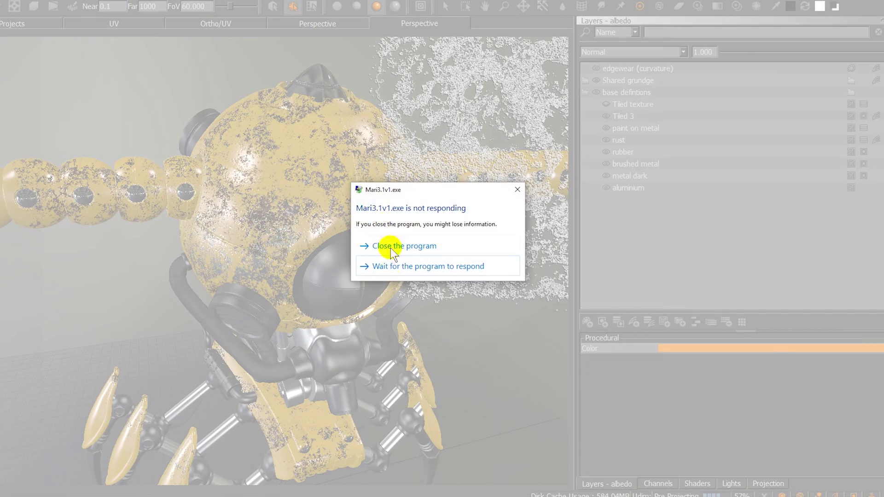
pyautogui.click(387, 270)
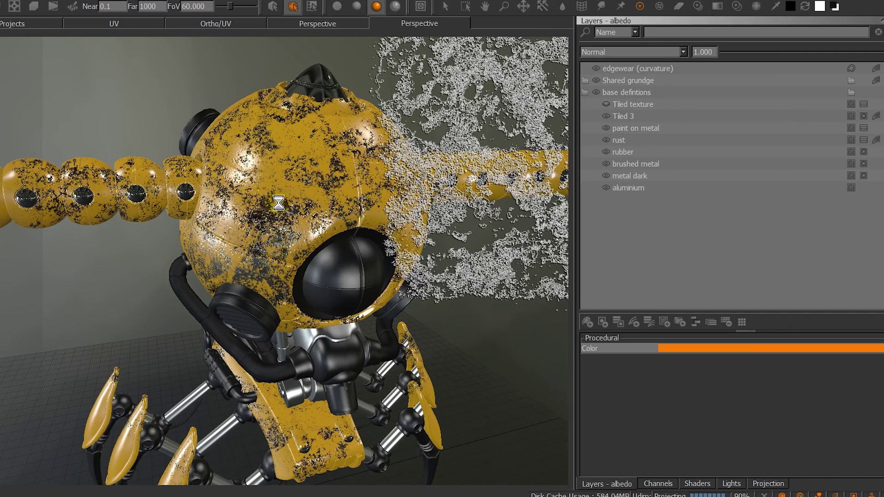
pyautogui.keyDown('alt'); pyautogui.moveTo(282, 203); pyautogui.dragTo(386, 209, button='right'); pyautogui.keyUp('alt')
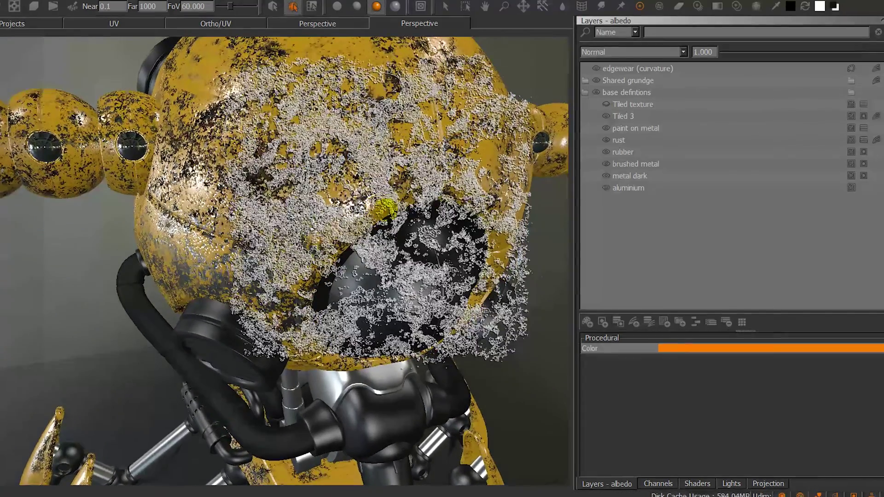
pyautogui.click(362, 192)
# Swap the foreground and background colours so white is active, and close the Brush Editor
pyautogui.moveTo(362, 192)
pyautogui.mouseDown()
pyautogui.moveTo(229, 190)
pyautogui.moveTo(223, 221)
pyautogui.moveTo(253, 181)
pyautogui.moveTo(206, 142)
pyautogui.moveTo(184, 269)
pyautogui.moveTo(328, 209)
pyautogui.moveTo(430, 148)
pyautogui.moveTo(409, 85)
pyautogui.moveTo(214, 89)
pyautogui.moveTo(50, 123)
pyautogui.mouseUp()
pyautogui.press('x')
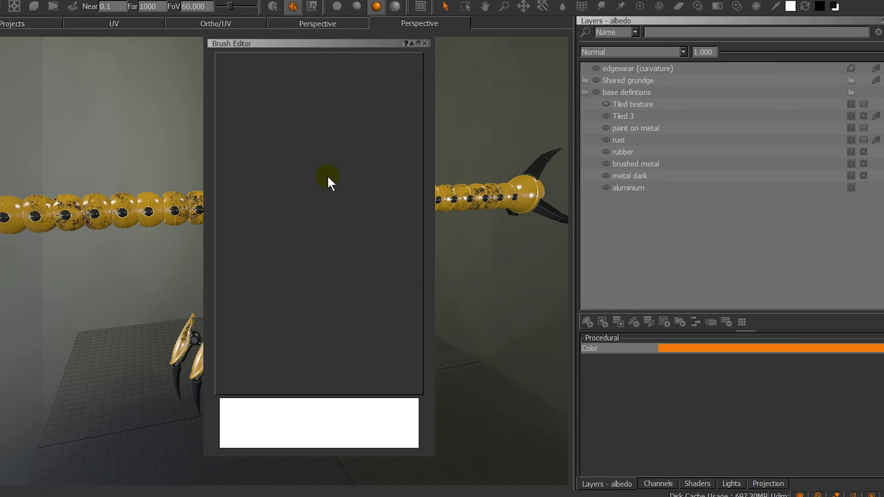
pyautogui.click(424, 44)
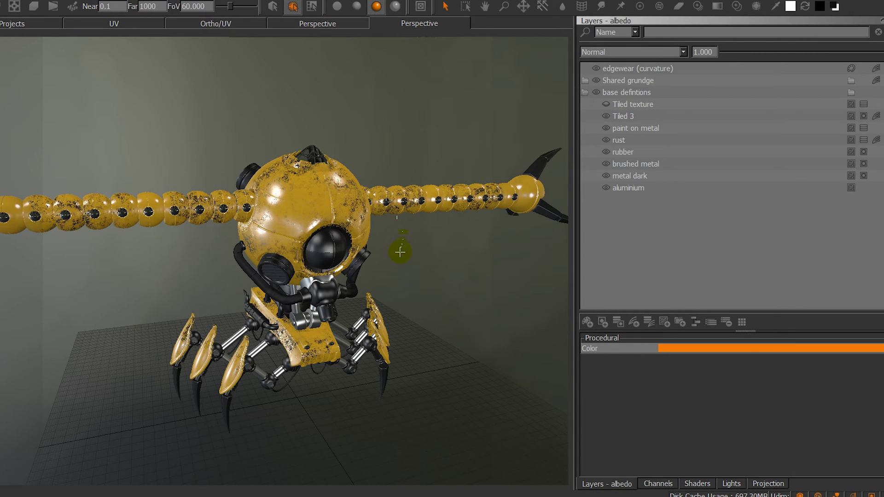
# Open the Modo Render palette and show its baking settings
pyautogui.rightClick(582, 46)
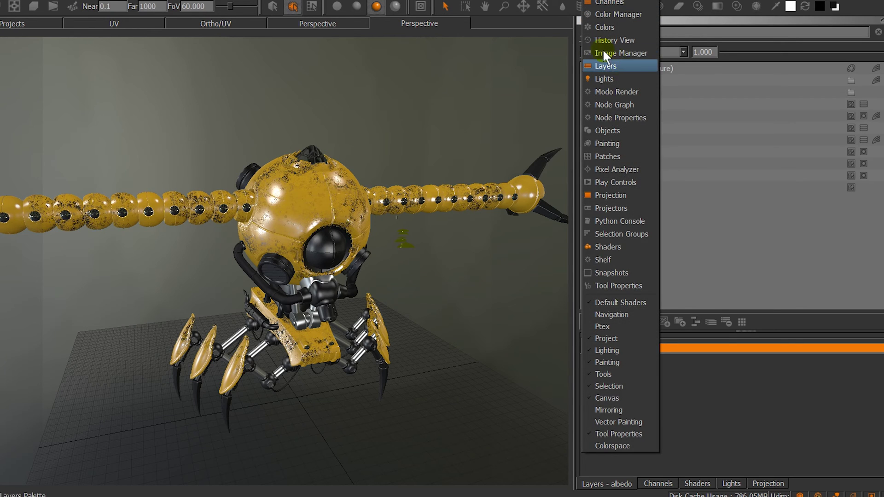
pyautogui.click(610, 87)
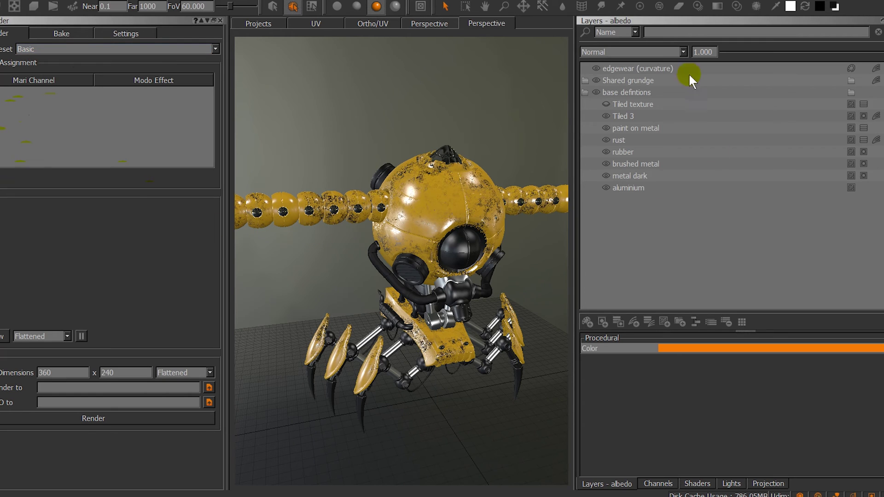
pyautogui.click(38, 33)
# Choose the AO bake preset and allow MODO 901 through the firewall on private networks to preview the robot's occlusion
pyautogui.click(183, 48)
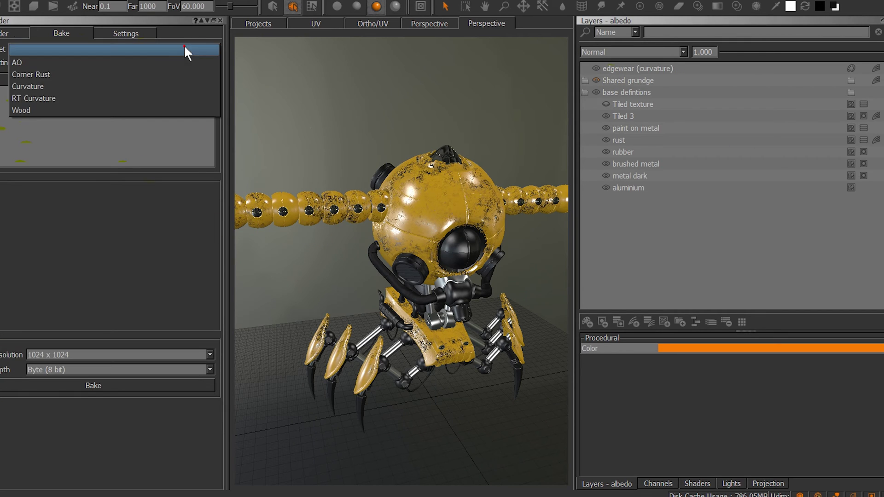
pyautogui.click(46, 64)
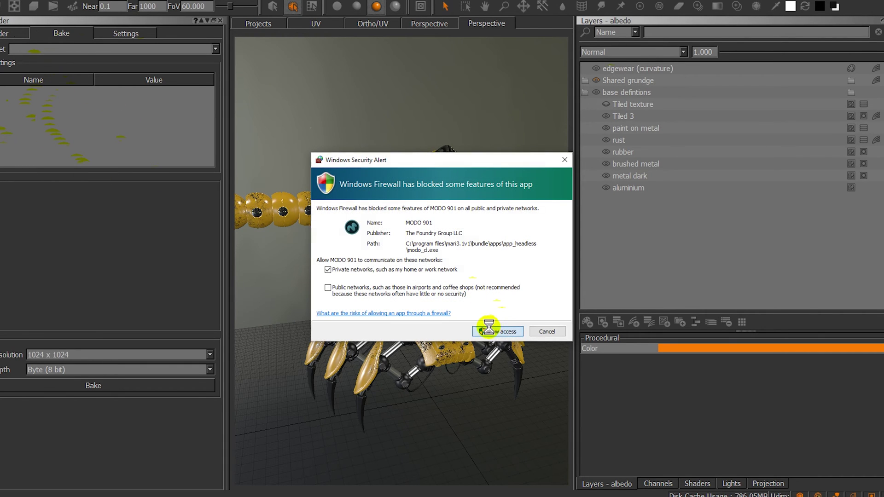
pyautogui.click(492, 332)
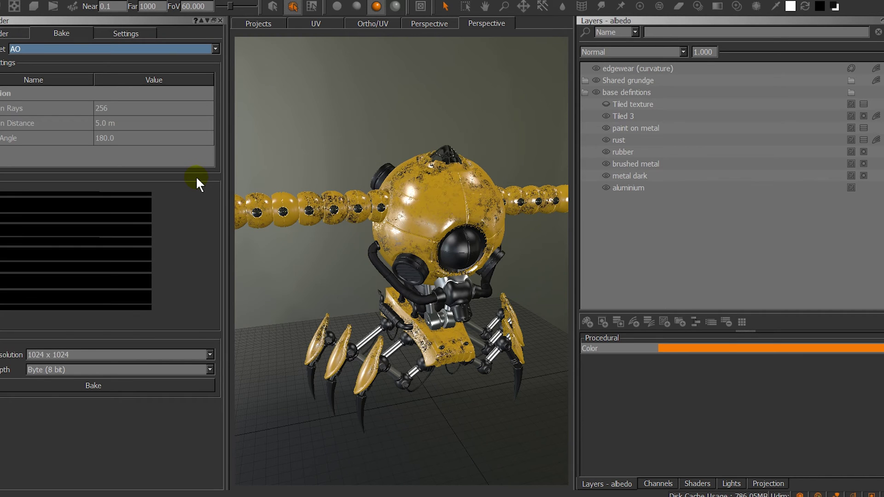
pyautogui.keyDown('alt'); pyautogui.moveTo(368, 204); pyautogui.dragTo(371, 217, button='right'); pyautogui.keyUp('alt')
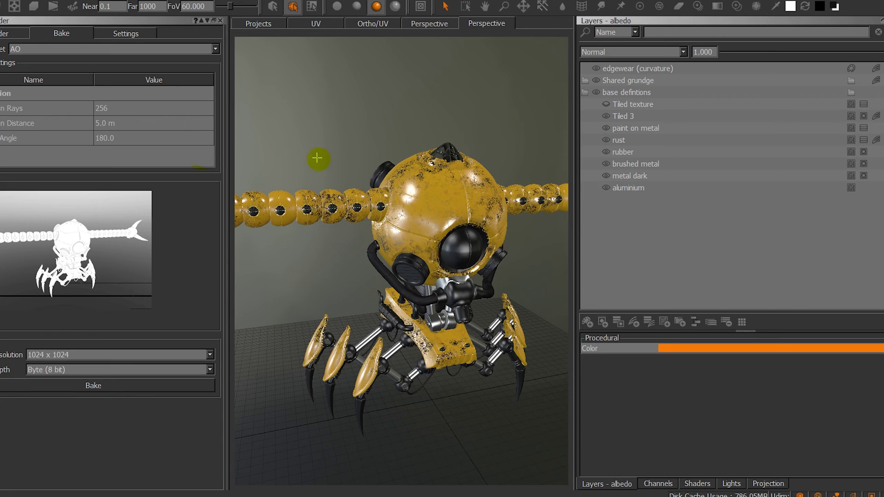
# Examine the robot's AO preview from a closer view of its head, with the viewport in flat shading
pyautogui.press('f')
pyautogui.keyDown('alt'); pyautogui.moveTo(424, 169); pyautogui.dragTo(457, 235, button='middle'); pyautogui.keyUp('alt')
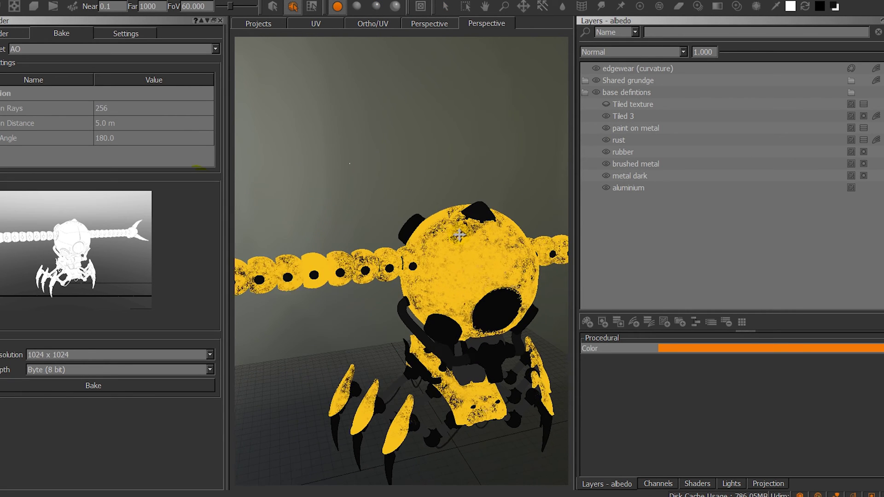
pyautogui.keyDown('alt'); pyautogui.moveTo(457, 235); pyautogui.dragTo(474, 319, button='right'); pyautogui.keyUp('alt')
pyautogui.keyDown('alt'); pyautogui.moveTo(474, 319); pyautogui.dragTo(564, 401); pyautogui.keyUp('alt')
pyautogui.rightClick(606, 443)
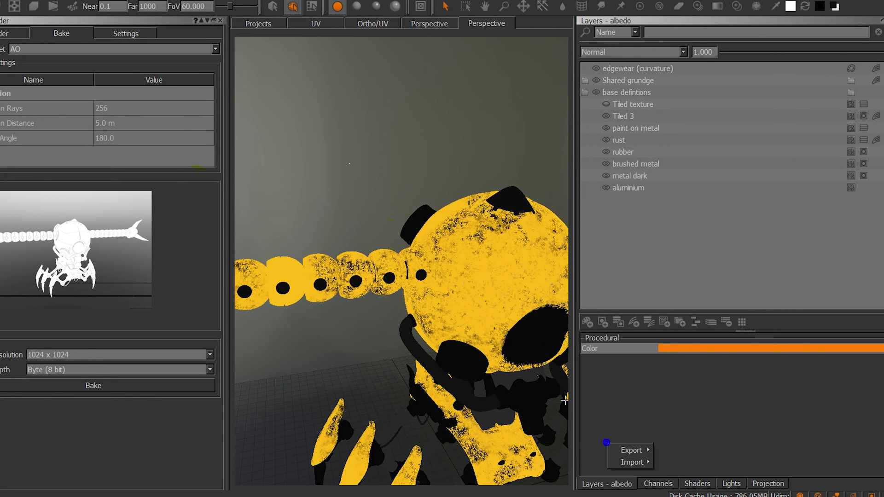
pyautogui.keyDown('alt'); pyautogui.moveTo(479, 265); pyautogui.dragTo(610, 467, button='right'); pyautogui.keyUp('alt')
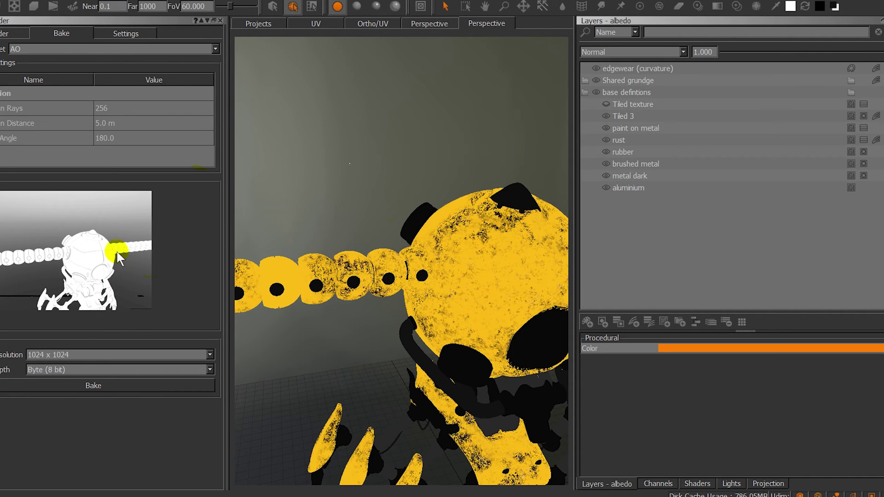
pyautogui.doubleClick(115, 121)
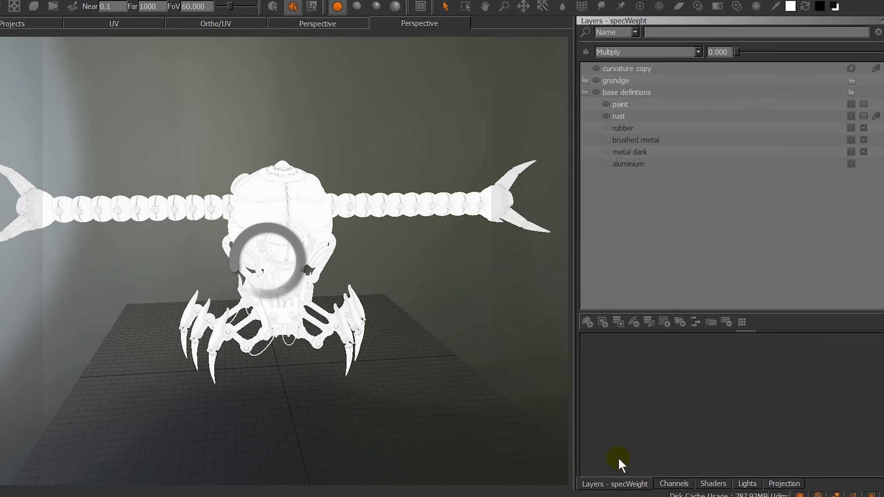
# Select the curvature copy layer of the specWeight channel and examine the robot's specular weight map up close
pyautogui.click(622, 68)
pyautogui.scroll(3, 394, 184)
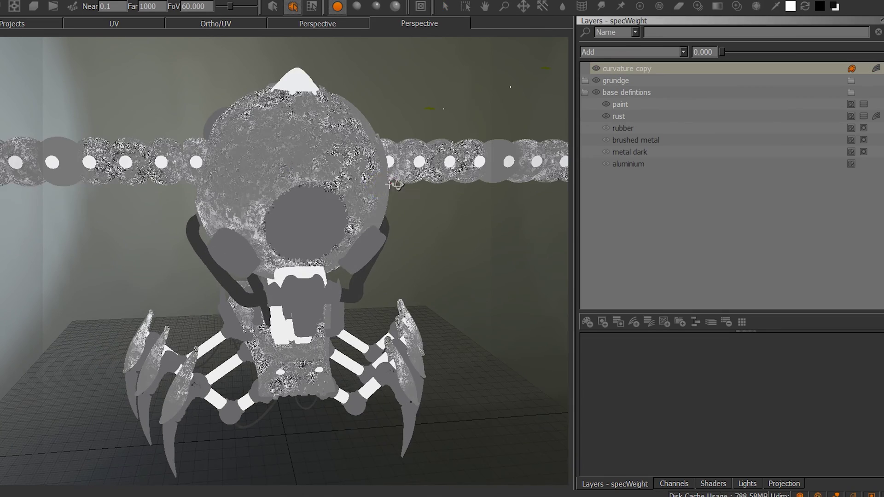
pyautogui.press('F3')
pyautogui.moveTo(389, 184)
pyautogui.keyDown('alt'); pyautogui.mouseDown()
pyautogui.moveTo(397, 159)
pyautogui.moveTo(367, 178)
pyautogui.mouseUp(); pyautogui.keyUp('alt')
pyautogui.press('F1')
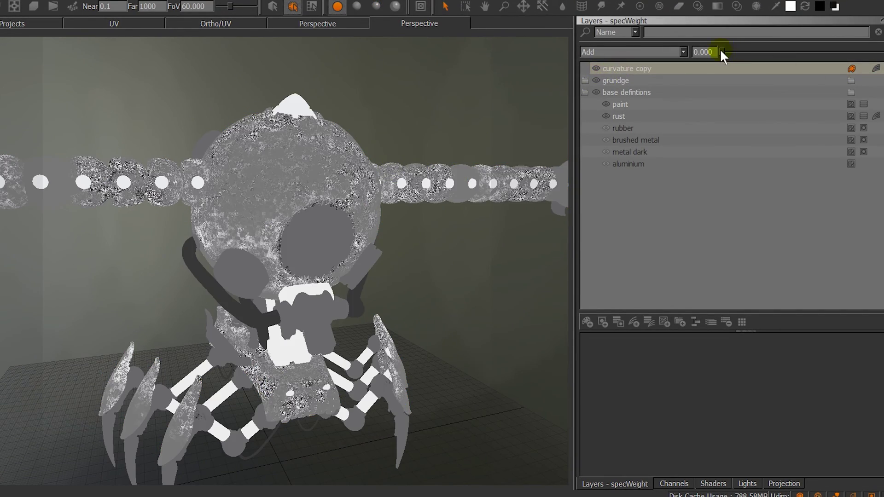
pyautogui.press('f')
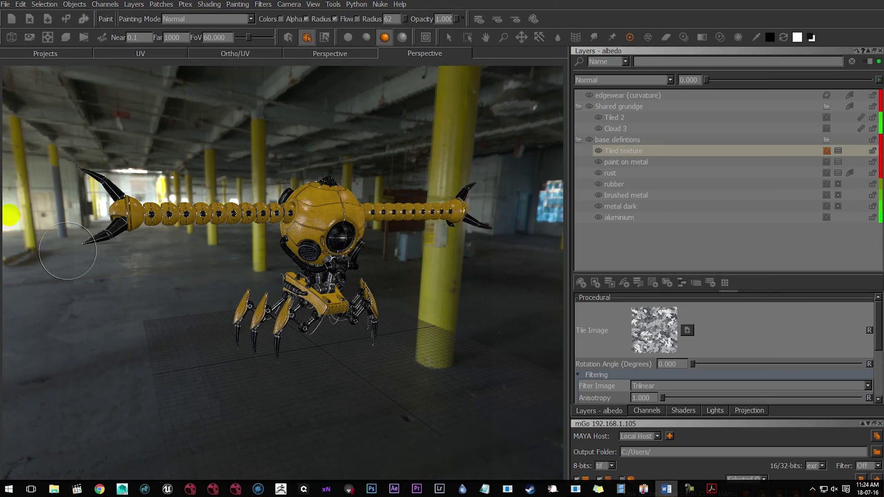
# Examine the yellow painted head and its panel seams in both lit and flat shading
pyautogui.keyDown('alt'); pyautogui.moveTo(156, 359); pyautogui.dragTo(201, 360, button='right'); pyautogui.keyUp('alt')
pyautogui.keyDown('alt'); pyautogui.moveTo(201, 361); pyautogui.dragTo(322, 319); pyautogui.keyUp('alt')
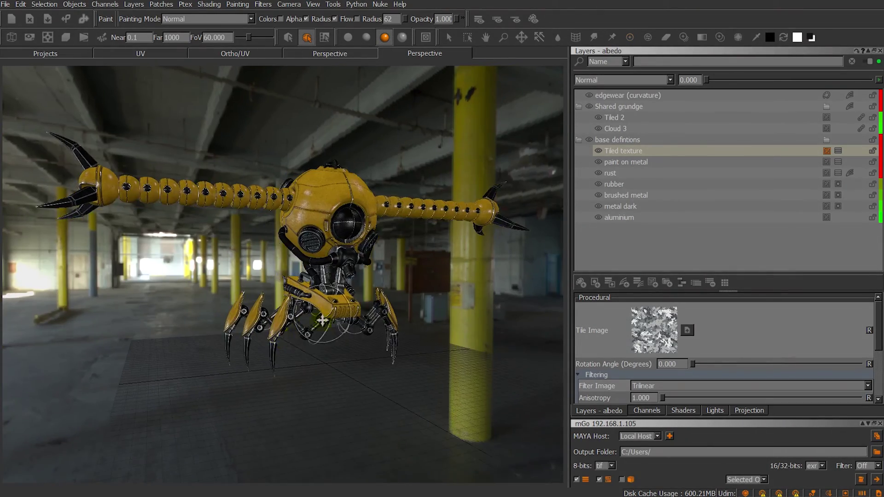
pyautogui.keyDown('alt'); pyautogui.moveTo(322, 320); pyautogui.dragTo(343, 387, button='middle'); pyautogui.keyUp('alt')
pyautogui.keyDown('alt'); pyautogui.moveTo(343, 387); pyautogui.dragTo(484, 362, button='right'); pyautogui.keyUp('alt')
pyautogui.keyDown('alt'); pyautogui.moveTo(343, 345); pyautogui.dragTo(269, 326, button='middle'); pyautogui.keyUp('alt')
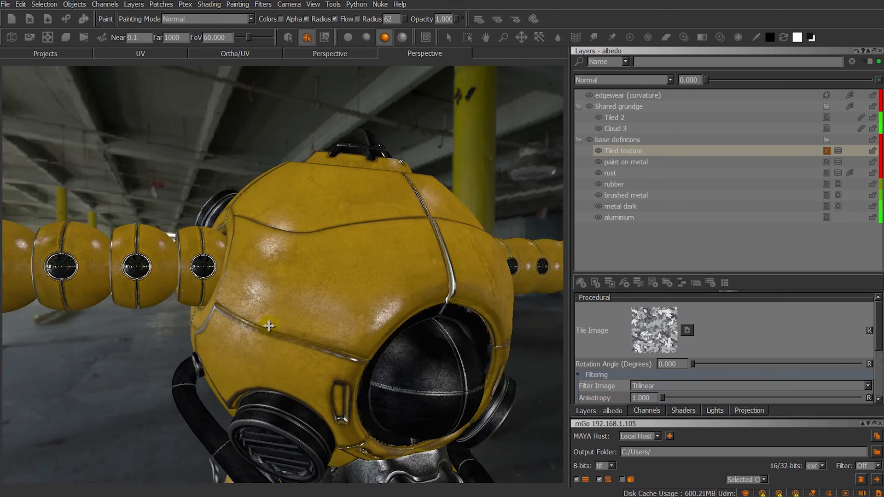
pyautogui.moveTo(269, 325)
pyautogui.keyDown('alt'); pyautogui.mouseDown()
pyautogui.moveTo(256, 332)
pyautogui.moveTo(266, 327)
pyautogui.mouseUp(); pyautogui.keyUp('alt')
pyautogui.press('F1')
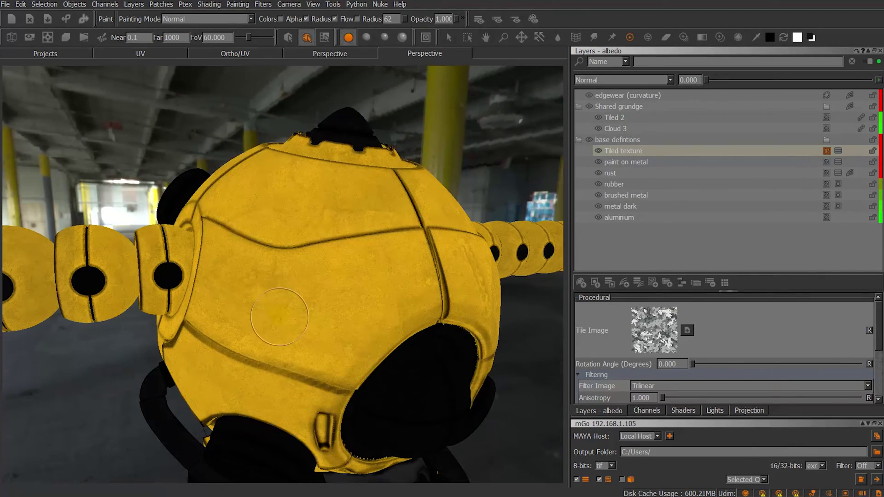
pyautogui.keyDown('alt'); pyautogui.moveTo(336, 319); pyautogui.dragTo(302, 247, button='middle'); pyautogui.keyUp('alt')
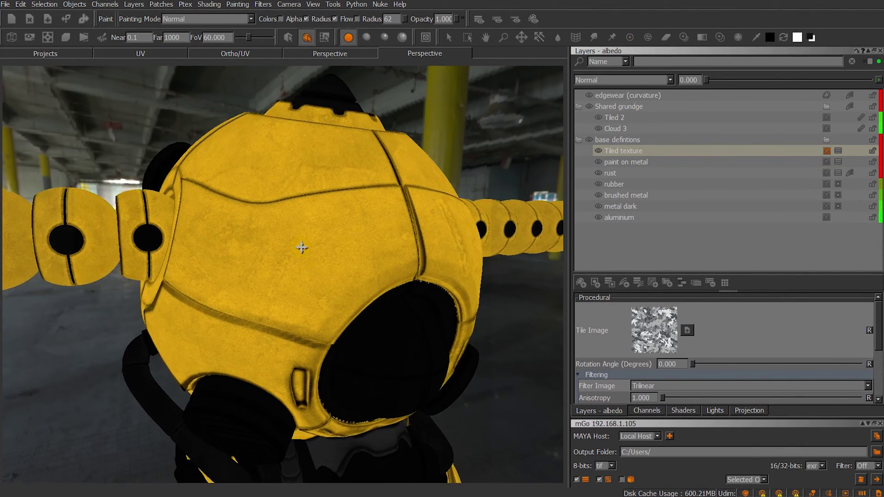
pyautogui.press('F3')
pyautogui.moveTo(303, 242)
pyautogui.keyDown('alt'); pyautogui.mouseDown()
pyautogui.moveTo(278, 240)
pyautogui.moveTo(280, 213)
pyautogui.moveTo(350, 228)
pyautogui.moveTo(343, 239)
pyautogui.moveTo(399, 247)
pyautogui.moveTo(289, 233)
pyautogui.moveTo(300, 244)
pyautogui.mouseUp(); pyautogui.keyUp('alt')
pyautogui.keyDown('alt'); pyautogui.moveTo(302, 247); pyautogui.dragTo(261, 190, button='right'); pyautogui.keyUp('alt')
pyautogui.keyDown('alt'); pyautogui.moveTo(276, 212); pyautogui.dragTo(235, 89, button='middle'); pyautogui.keyUp('alt')
pyautogui.keyDown('alt'); pyautogui.moveTo(247, 127); pyautogui.dragTo(265, 141); pyautogui.keyUp('alt')
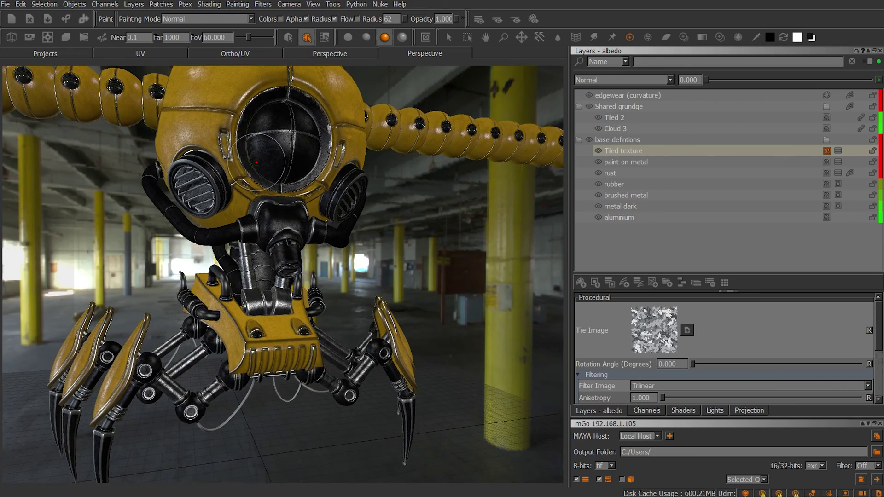
# Examine the robot's lower body, legs and claws, switching between flat and lit shading, and return to the head
pyautogui.keyDown('alt'); pyautogui.moveTo(283, 127); pyautogui.dragTo(321, 208, button='middle'); pyautogui.keyUp('alt')
pyautogui.press('F1')
pyautogui.keyDown('alt'); pyautogui.moveTo(293, 150); pyautogui.dragTo(320, 214, button='middle'); pyautogui.keyUp('alt')
pyautogui.moveTo(391, 159)
pyautogui.keyDown('alt'); pyautogui.mouseDown()
pyautogui.moveTo(265, 214)
pyautogui.moveTo(249, 265)
pyautogui.mouseUp(); pyautogui.keyUp('alt')
pyautogui.press('F3')
pyautogui.keyDown('alt'); pyautogui.moveTo(249, 264); pyautogui.dragTo(238, 142, button='middle'); pyautogui.keyUp('alt')
pyautogui.keyDown('alt'); pyautogui.moveTo(248, 350); pyautogui.dragTo(237, 200, button='middle'); pyautogui.keyUp('alt')
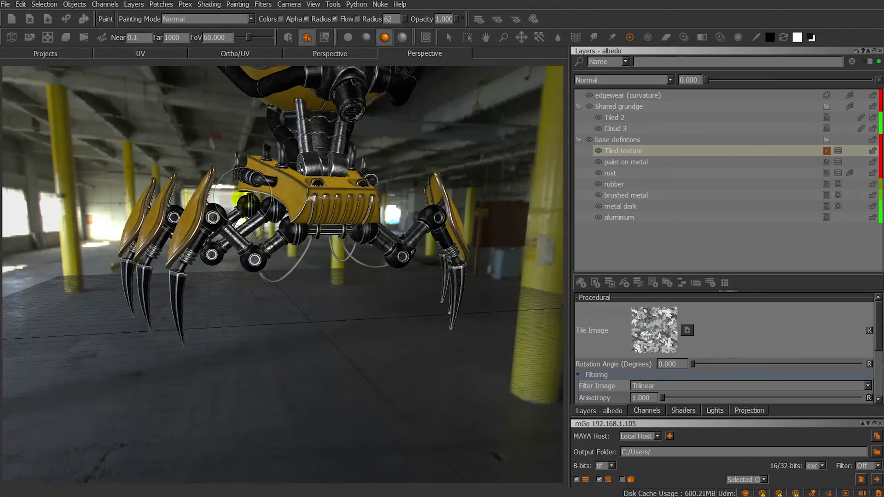
pyautogui.moveTo(184, 332)
pyautogui.keyDown('alt'); pyautogui.mouseDown()
pyautogui.moveTo(166, 276)
pyautogui.moveTo(140, 282)
pyautogui.mouseUp(); pyautogui.keyUp('alt')
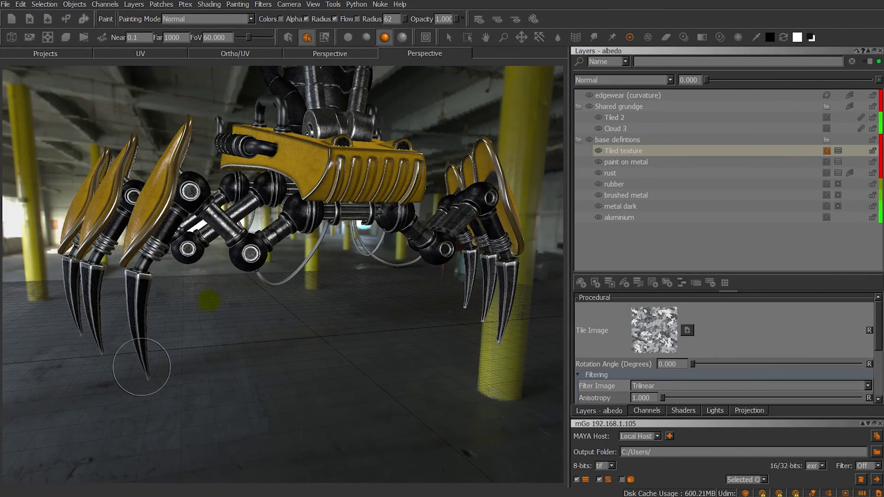
pyautogui.keyDown('alt'); pyautogui.moveTo(142, 368); pyautogui.dragTo(190, 241); pyautogui.keyUp('alt')
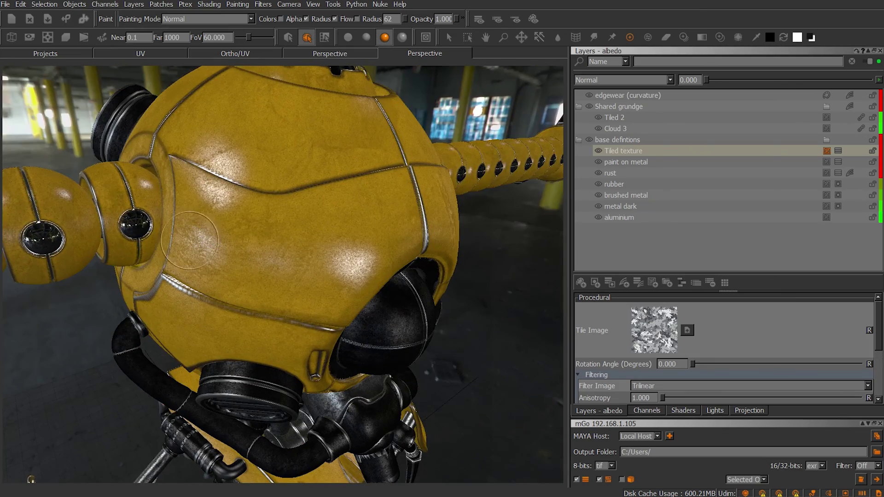
pyautogui.moveTo(247, 318)
pyautogui.keyDown('alt'); pyautogui.mouseDown()
pyautogui.moveTo(243, 211)
pyautogui.moveTo(296, 255)
pyautogui.moveTo(217, 227)
pyautogui.moveTo(179, 242)
pyautogui.mouseUp(); pyautogui.keyUp('alt')
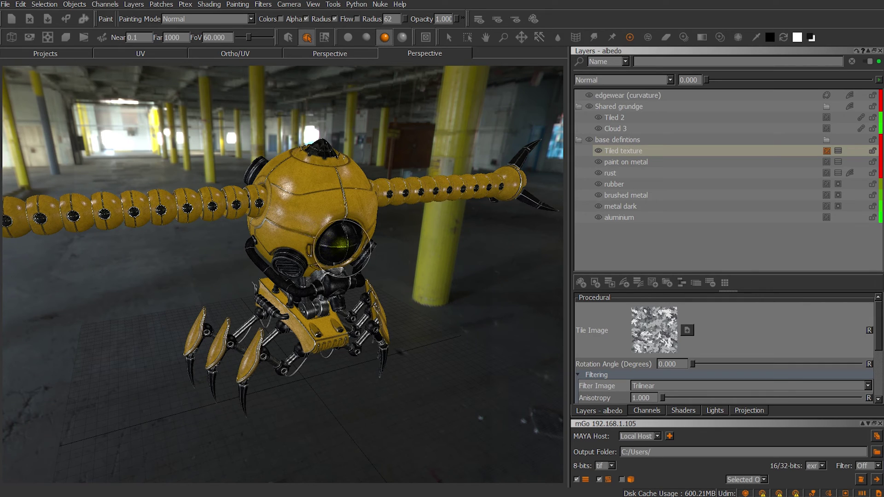
# Try dark green and white as the paint on metal layer's colour, and discard the colour change
pyautogui.click(628, 163)
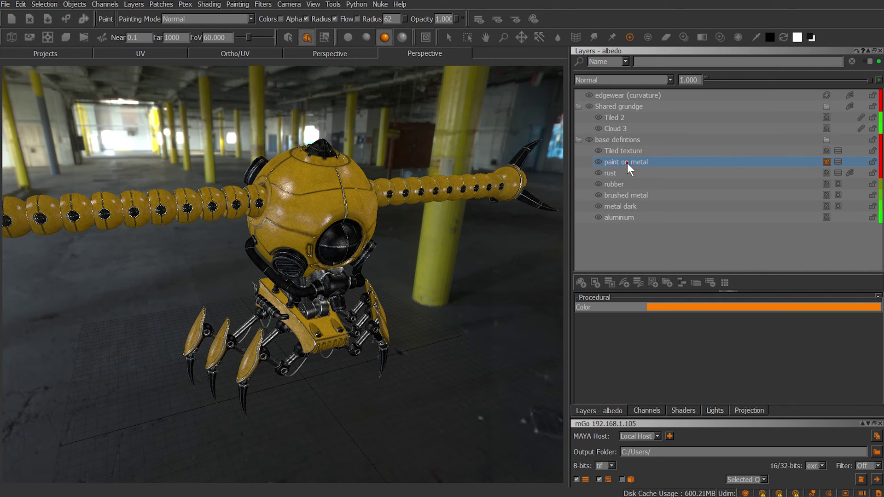
pyautogui.click(668, 305)
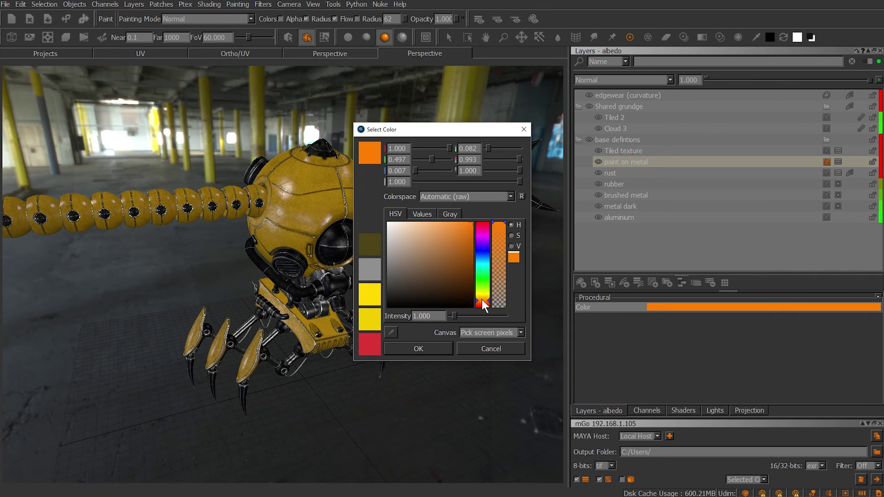
pyautogui.click(483, 303)
pyautogui.moveTo(482, 297)
pyautogui.mouseDown()
pyautogui.moveTo(482, 282)
pyautogui.moveTo(466, 292)
pyautogui.moveTo(483, 306)
pyautogui.mouseUp()
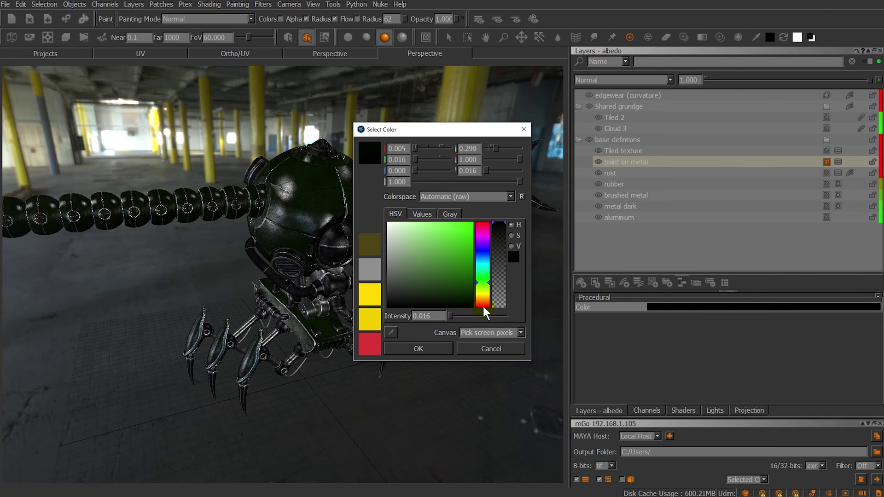
pyautogui.moveTo(476, 301)
pyautogui.mouseDown()
pyautogui.moveTo(402, 267)
pyautogui.moveTo(380, 192)
pyautogui.mouseUp()
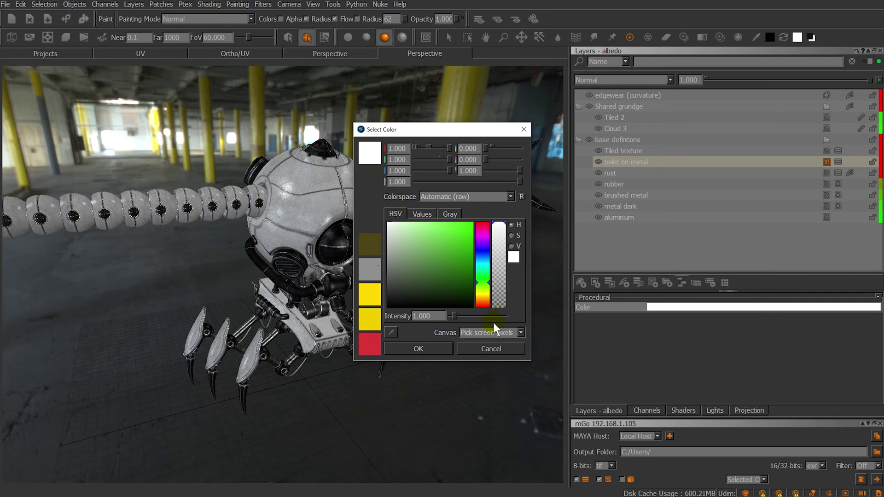
pyautogui.click(487, 348)
# Set the Tiled texture layer's opacity to 1.000 to cover the painted parts with camouflage
pyautogui.click(618, 151)
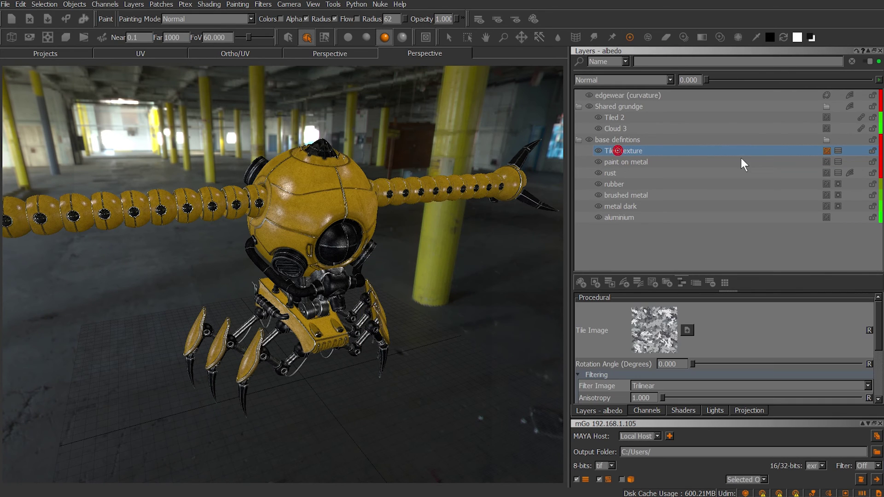
pyautogui.moveTo(707, 80); pyautogui.dragTo(870, 80)
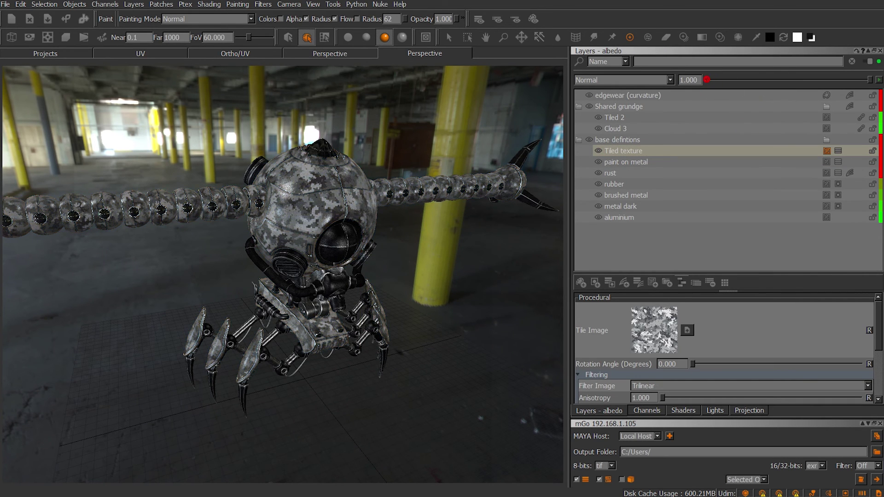
pyautogui.keyDown('alt'); pyautogui.moveTo(349, 226); pyautogui.dragTo(309, 217); pyautogui.keyUp('alt')
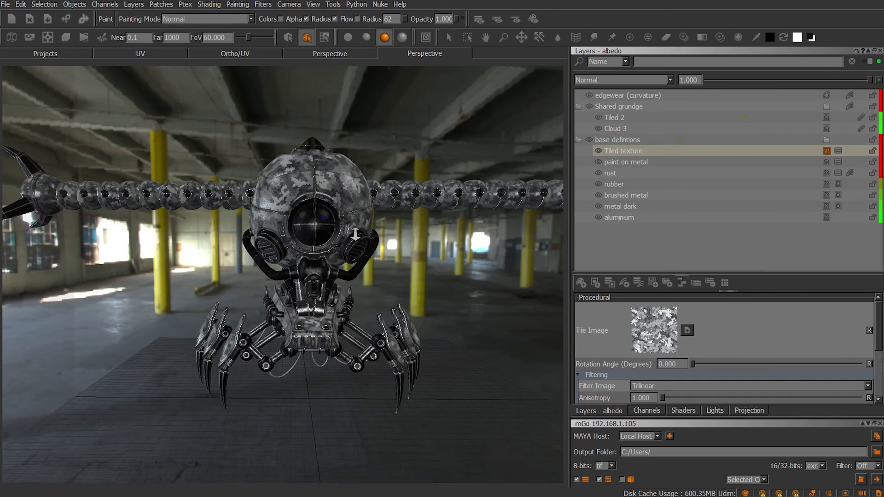
pyautogui.keyDown('alt'); pyautogui.moveTo(355, 234); pyautogui.dragTo(406, 237, button='right'); pyautogui.keyUp('alt')
# Look through the project's images for the camo01.jpg texture and close the image list
pyautogui.press('i')
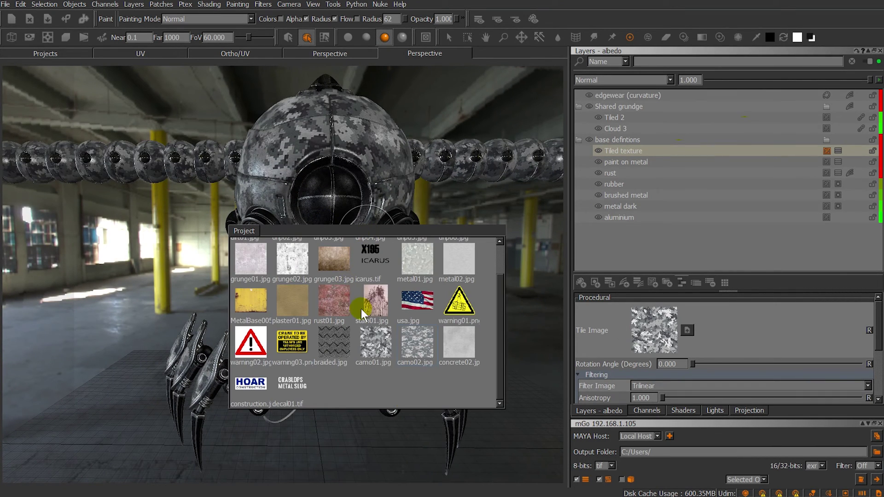
pyautogui.click(375, 344)
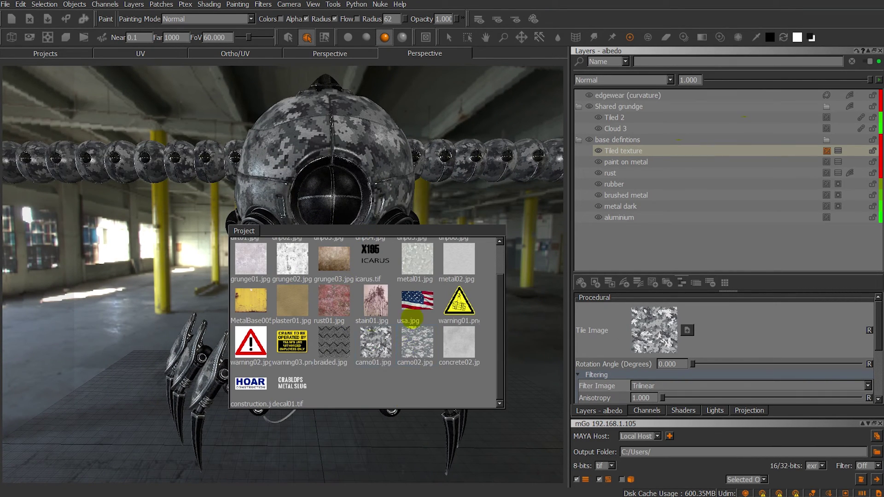
pyautogui.hotkey('shift', 'space')
# Examine the camouflage pattern over the head and body in flat and lit shading, ending on the whole robot
pyautogui.moveTo(288, 212)
pyautogui.keyDown('alt'); pyautogui.mouseDown()
pyautogui.moveTo(318, 209)
pyautogui.moveTo(310, 194)
pyautogui.mouseUp(); pyautogui.keyUp('alt')
pyautogui.keyDown('alt'); pyautogui.moveTo(249, 244); pyautogui.dragTo(363, 231, button='right'); pyautogui.keyUp('alt')
pyautogui.press('F1')
pyautogui.moveTo(371, 240)
pyautogui.keyDown('alt'); pyautogui.mouseDown()
pyautogui.moveTo(324, 244)
pyautogui.moveTo(372, 228)
pyautogui.moveTo(377, 237)
pyautogui.mouseUp(); pyautogui.keyUp('alt')
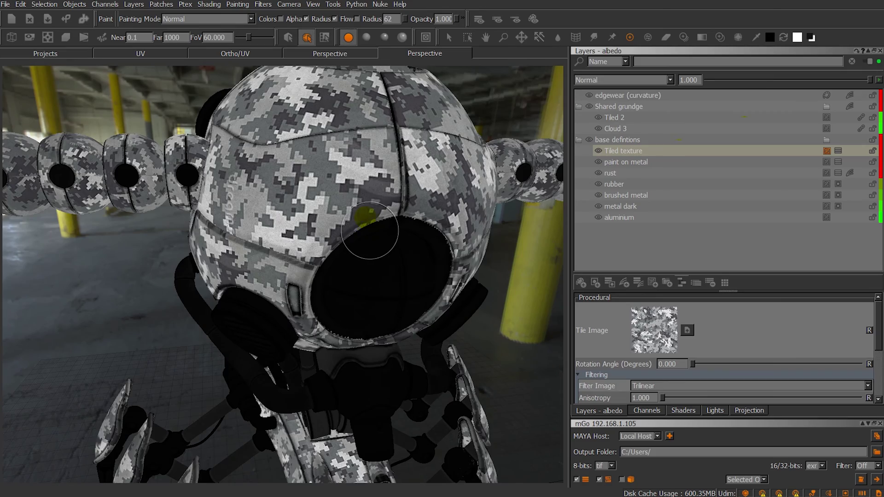
pyautogui.hotkey('shift', 'f')
pyautogui.keyDown('alt'); pyautogui.moveTo(336, 214); pyautogui.dragTo(333, 277); pyautogui.keyUp('alt')
pyautogui.keyDown('alt'); pyautogui.moveTo(332, 277); pyautogui.dragTo(322, 74, button='middle'); pyautogui.keyUp('alt')
pyautogui.moveTo(295, 184)
pyautogui.keyDown('alt'); pyautogui.mouseDown(button='right')
pyautogui.moveTo(225, 231)
pyautogui.moveTo(259, 257)
pyautogui.moveTo(214, 235)
pyautogui.mouseUp(button='right'); pyautogui.keyUp('alt')
pyautogui.keyDown('alt'); pyautogui.moveTo(230, 216); pyautogui.dragTo(232, 256); pyautogui.keyUp('alt')
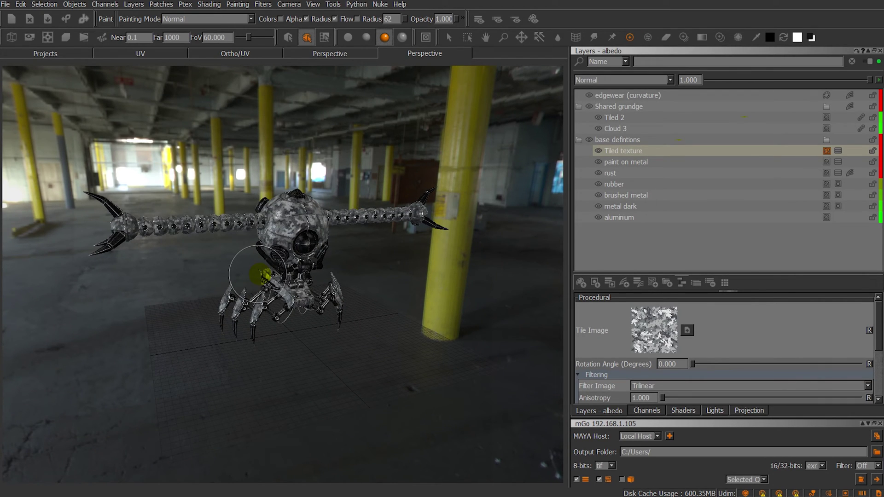
# Look up the mGo commands, including the mGo manual, among the Python example scripts
pyautogui.click(357, 5)
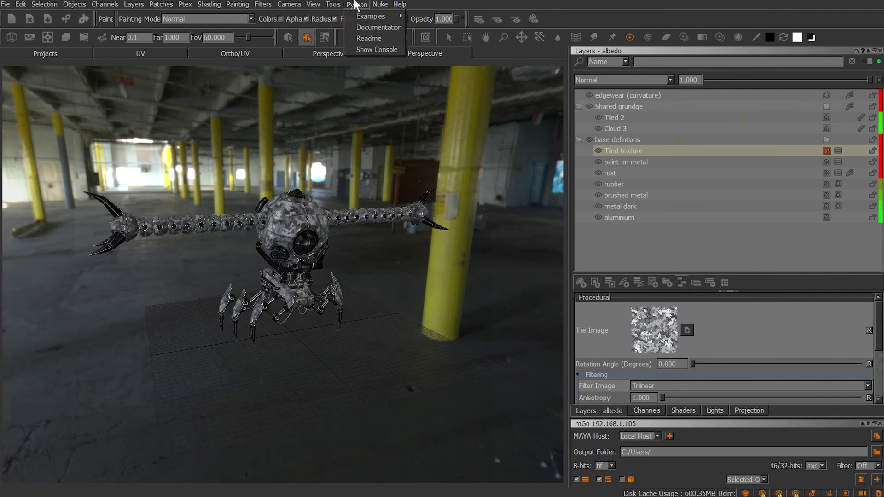
pyautogui.moveTo(361, 18)
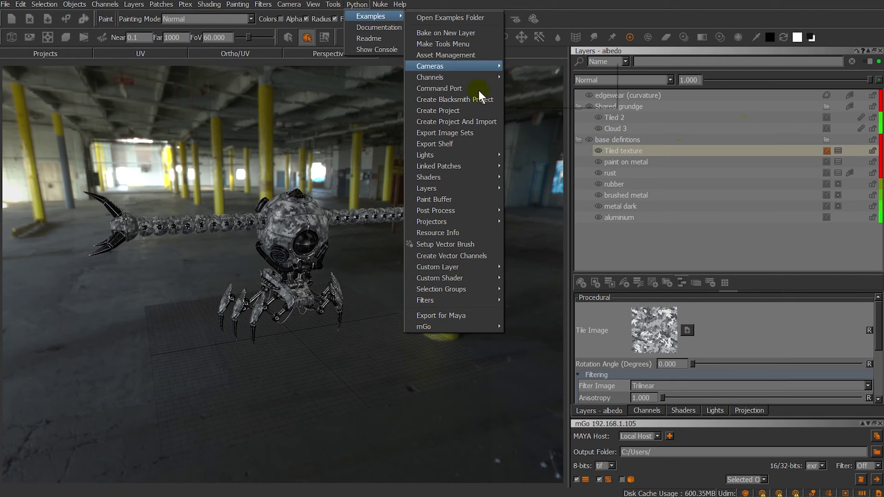
pyautogui.moveTo(437, 327)
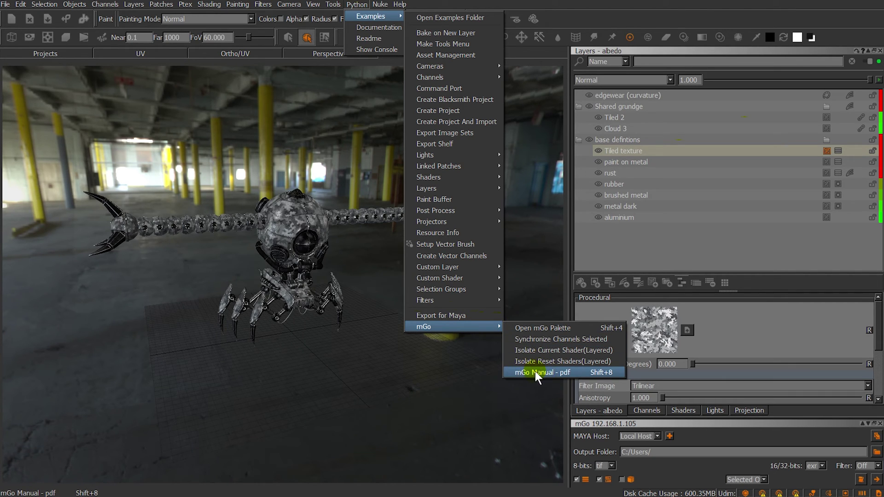
# Include the geometry in the mGo export and set the export scope to All OBJ
pyautogui.click(668, 425)
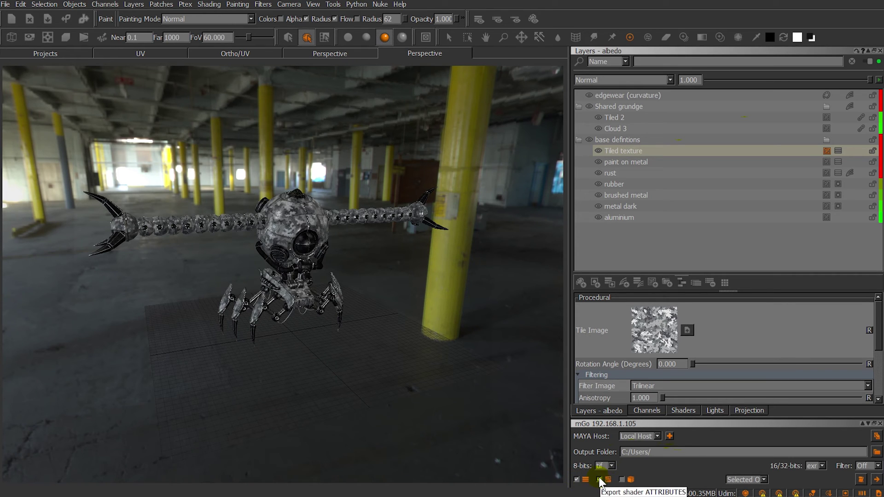
pyautogui.click(621, 479)
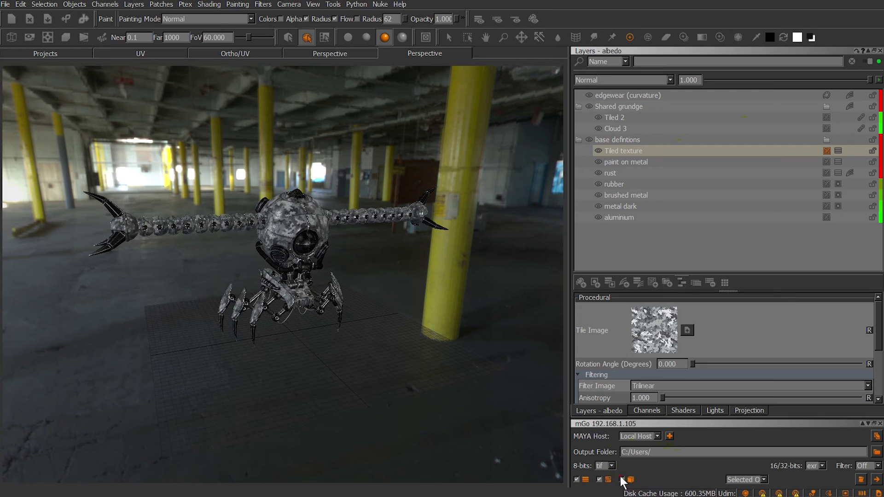
pyautogui.click(752, 481)
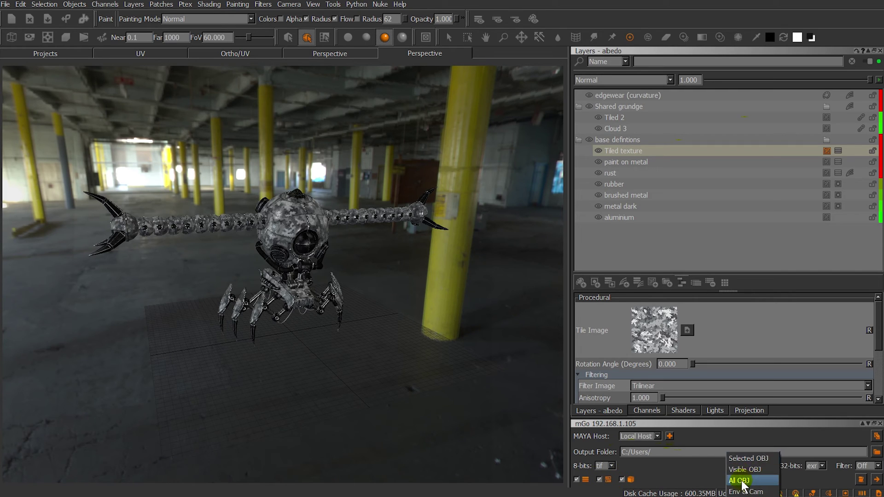
pyautogui.click(743, 481)
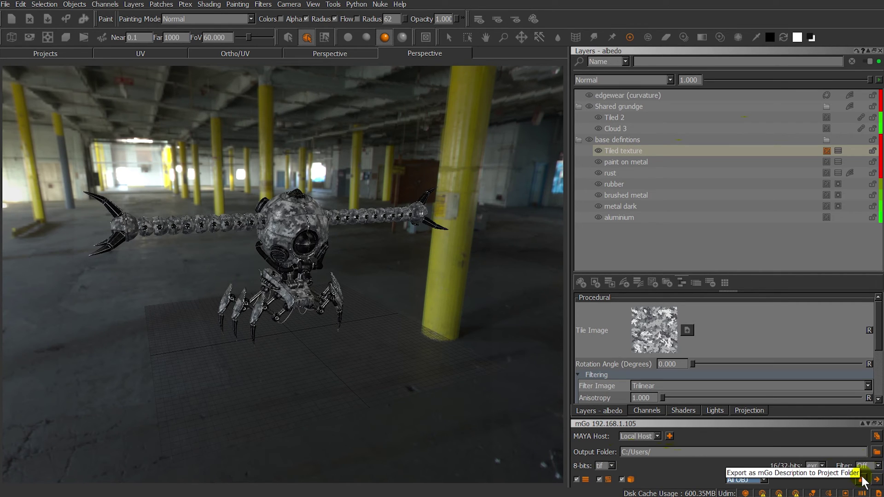
# Switch to mGoManual.pdf in Adobe Acrobat Reader and read from the contents to the Maya installation instructions
pyautogui.hotkey('alt', 'Tab')
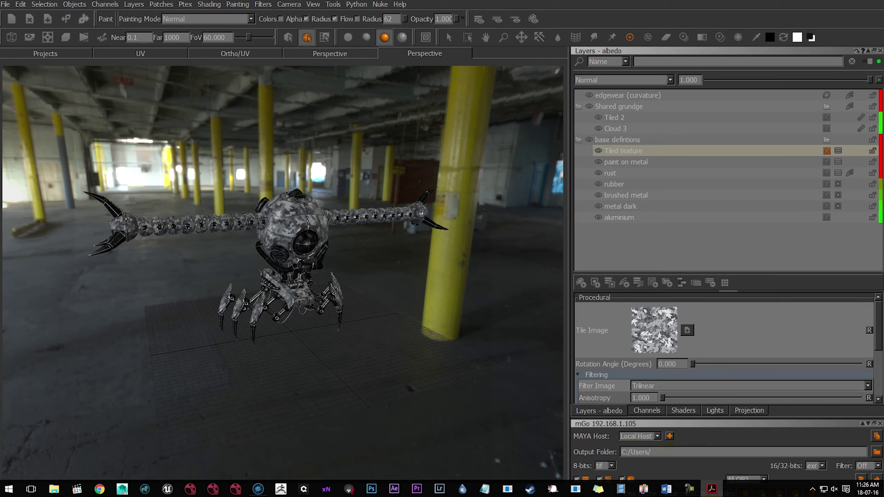
pyautogui.moveTo(0, 124); pyautogui.dragTo(325, 0)
pyautogui.scroll(-15, 368, 255)
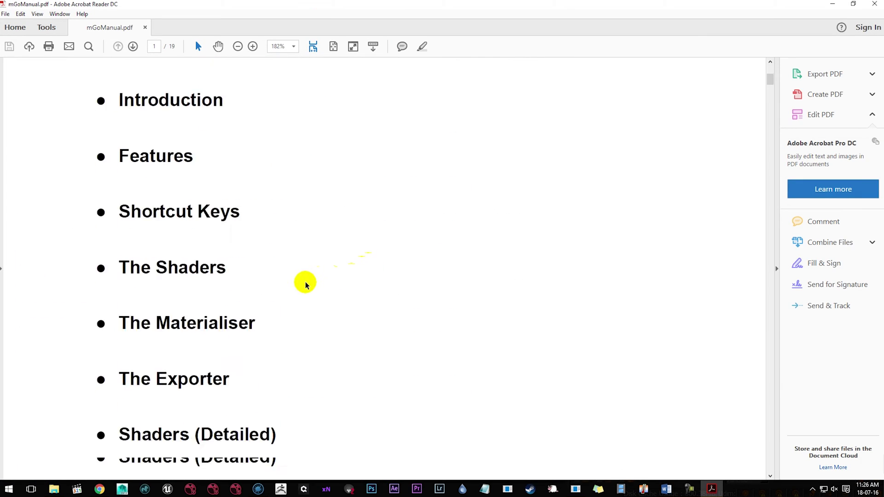
pyautogui.scroll(-6, 333, 302)
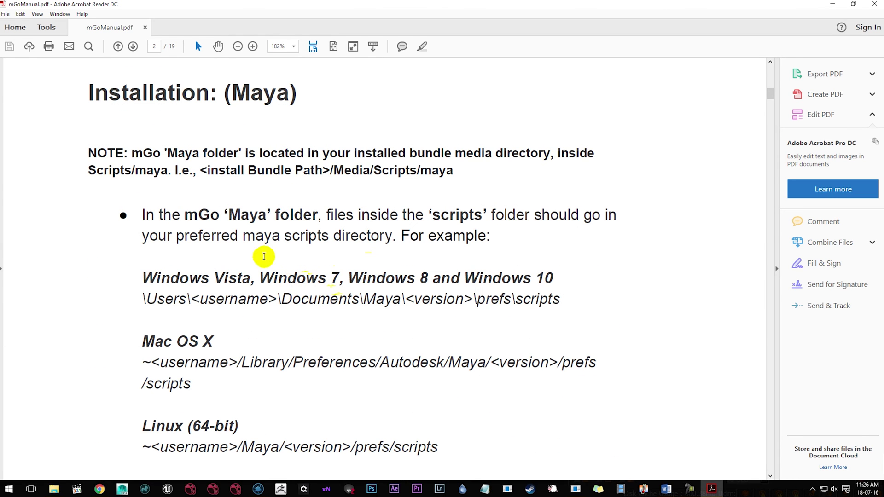
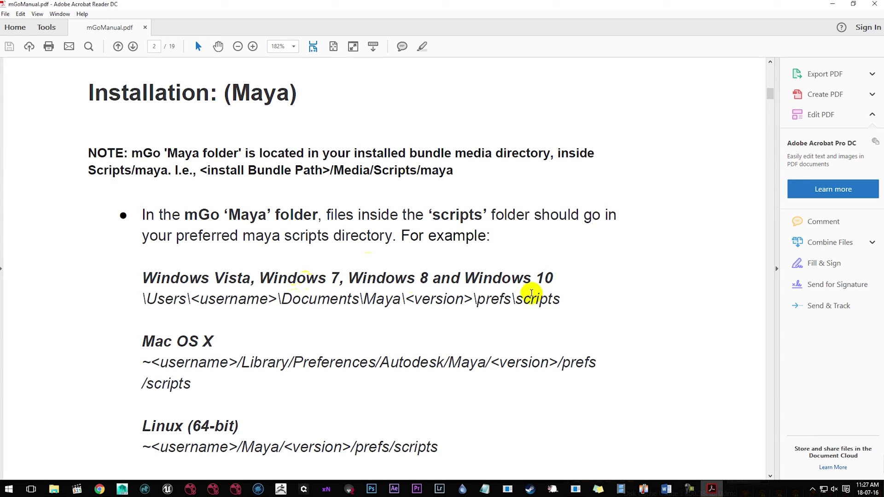
# Read the manual's Maya installation instructions on the scripts and icons folders, the launch code and the port setup
pyautogui.scroll(-4, 257, 361)
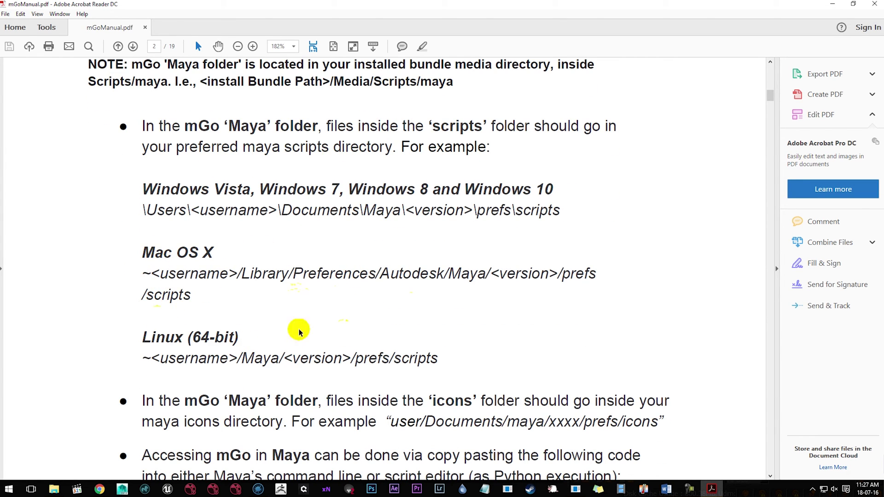
pyautogui.scroll(-5, 291, 307)
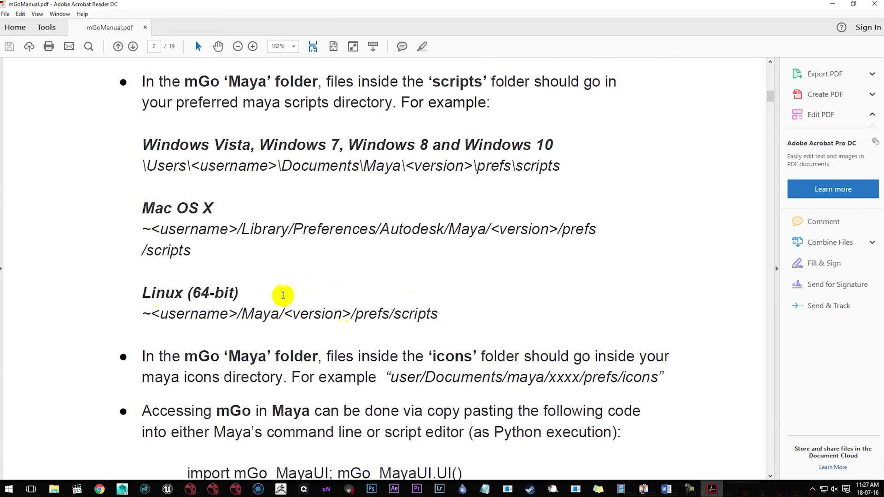
pyautogui.scroll(-3, 300, 290)
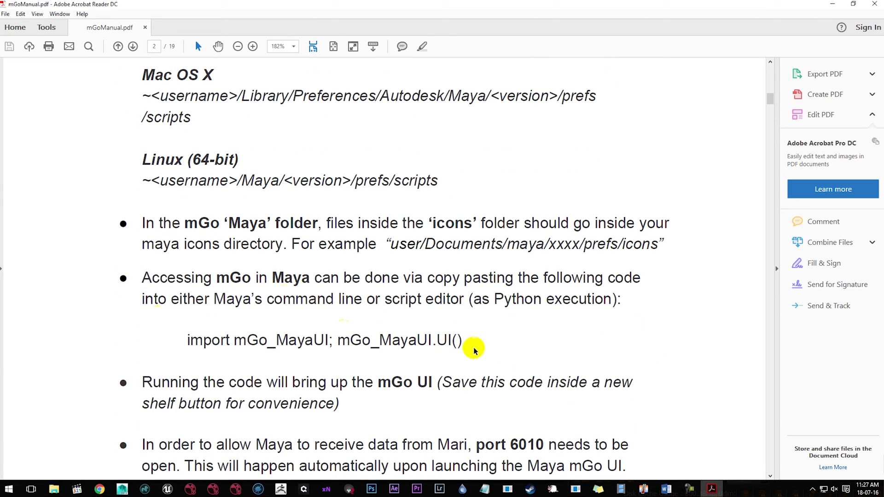
pyautogui.click(190, 335)
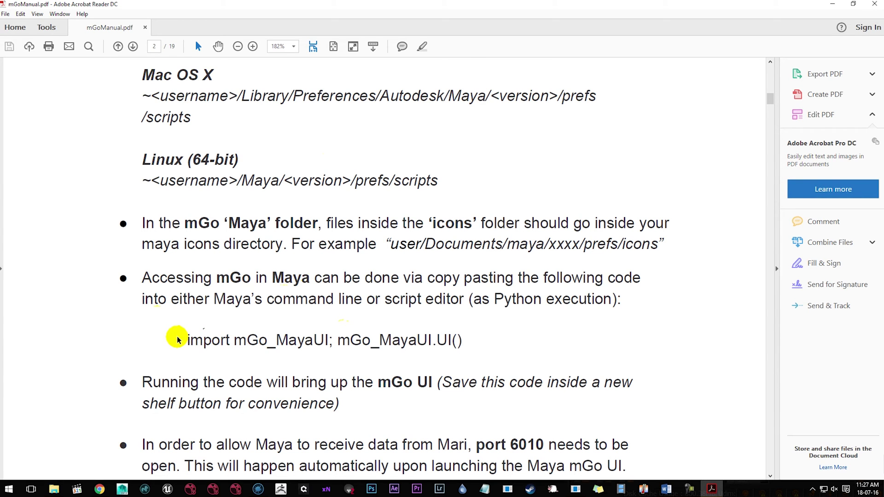
pyautogui.keyDown('ctrl'); pyautogui.scroll(-2, 179, 340); pyautogui.keyUp('ctrl')
# Switch to Maya and launch the mGo window from the custom shelf, moving it clear of the viewport before closing it
pyautogui.moveTo(122, 490)
pyautogui.click(183, 456)
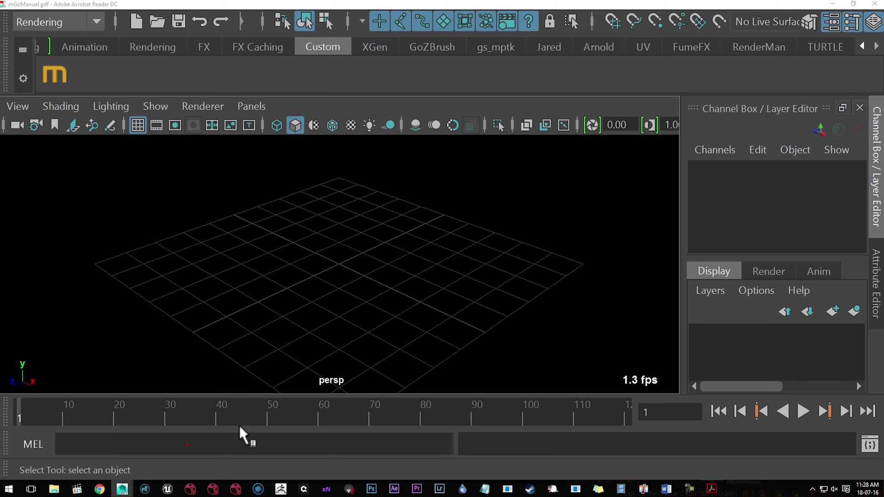
pyautogui.click(63, 69)
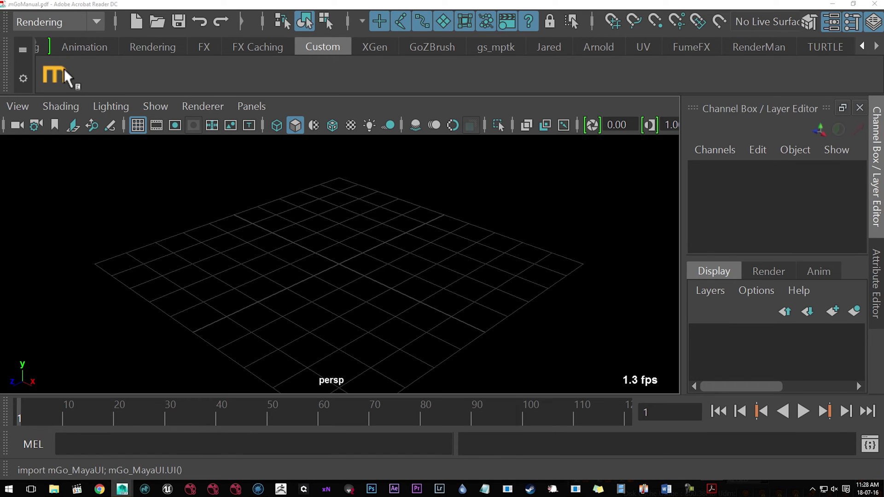
pyautogui.moveTo(343, 162); pyautogui.dragTo(84, 90)
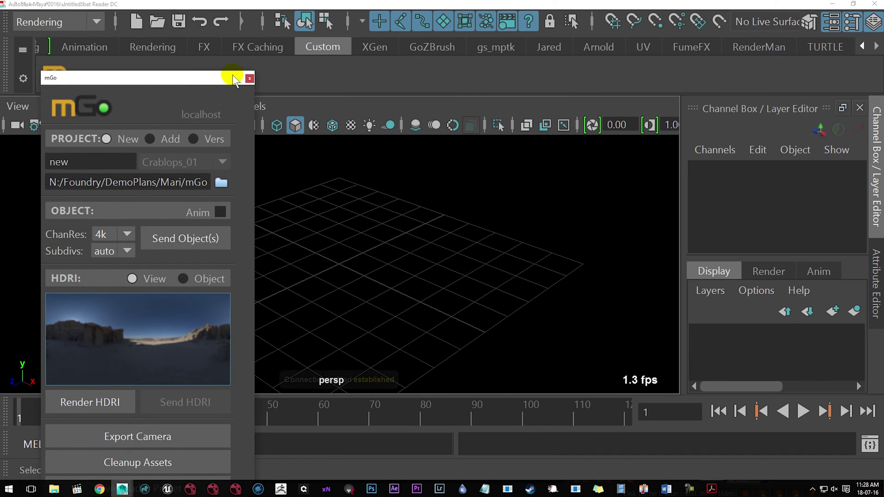
pyautogui.click(241, 75)
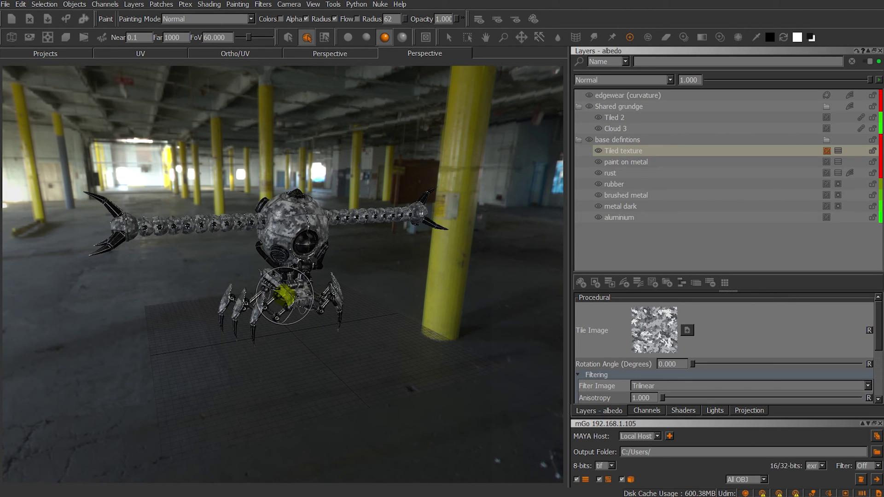
# Reopen the mGo manual from Mari at the Maya installation instructions
pyautogui.moveTo(237, 306)
pyautogui.keyDown('alt'); pyautogui.mouseDown()
pyautogui.moveTo(423, 305)
pyautogui.moveTo(350, 305)
pyautogui.mouseUp(); pyautogui.keyUp('alt')
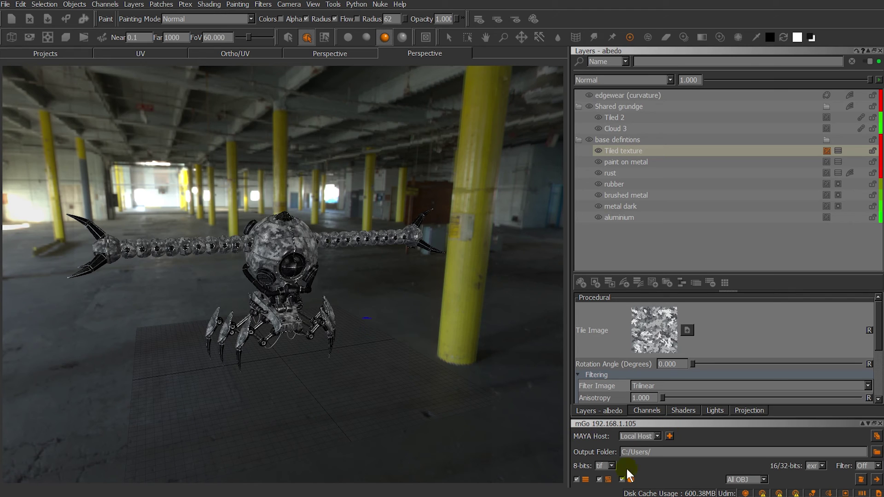
pyautogui.click(354, 5)
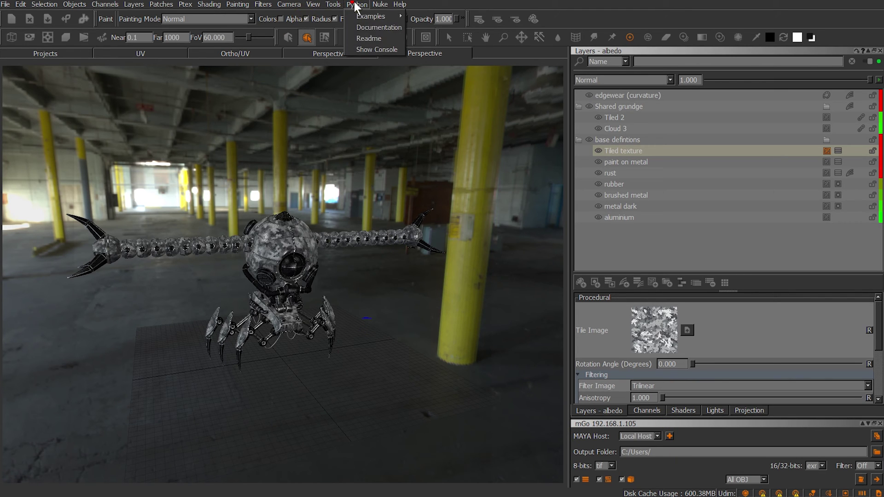
pyautogui.moveTo(367, 16)
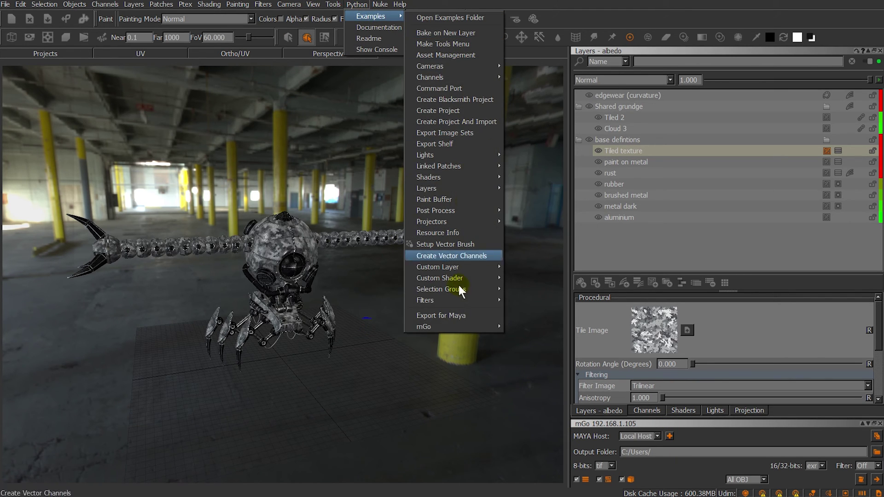
pyautogui.moveTo(461, 327)
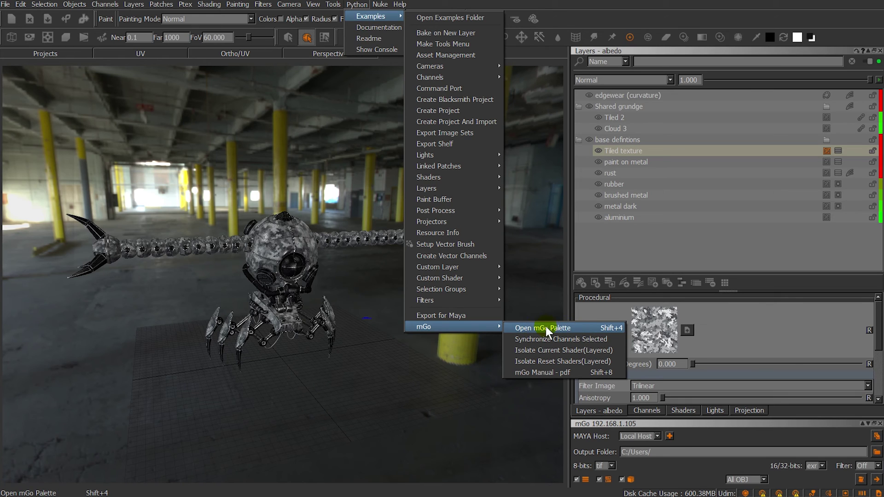
pyautogui.click(540, 372)
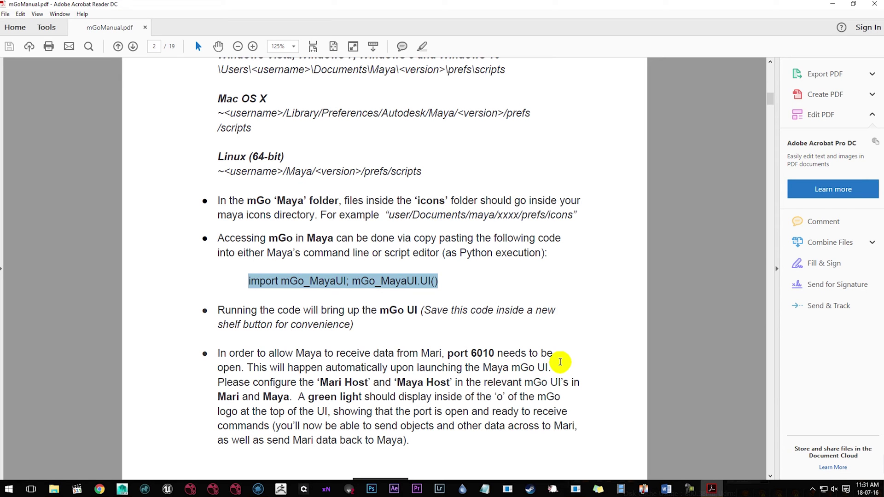
pyautogui.moveTo(770, 99); pyautogui.dragTo(772, 98)
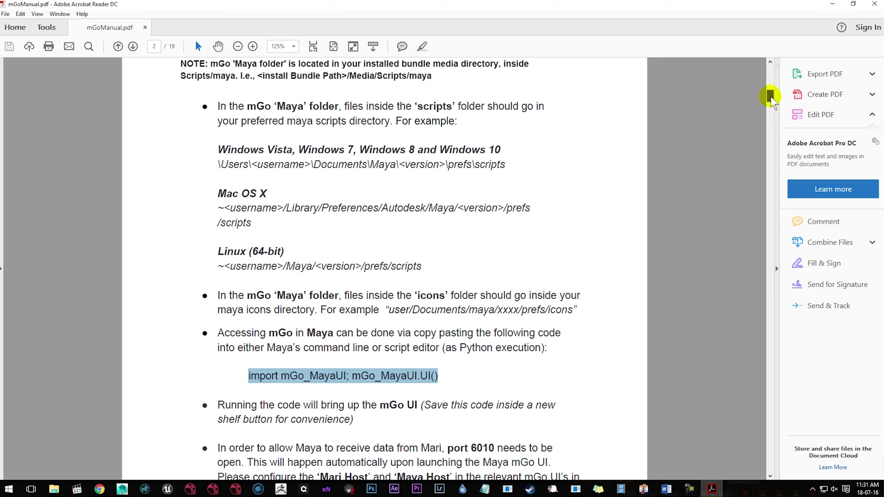
# Switch to File Explorer and select the icons and scripts folders in Mari's Scripts/maya folder, alongside Maya's 2016 prefs folder
pyautogui.hotkey('alt', 'Tab')
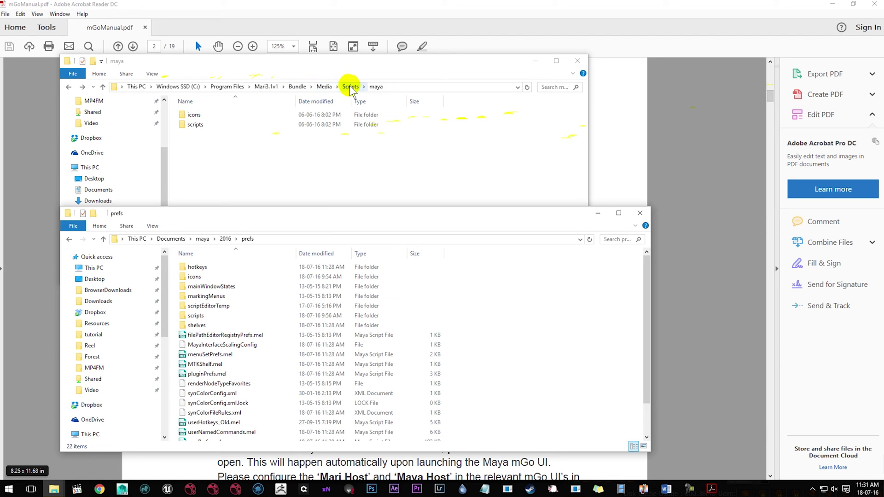
pyautogui.moveTo(255, 163); pyautogui.dragTo(172, 103)
pyautogui.moveTo(245, 158); pyautogui.dragTo(172, 107)
pyautogui.click(535, 323)
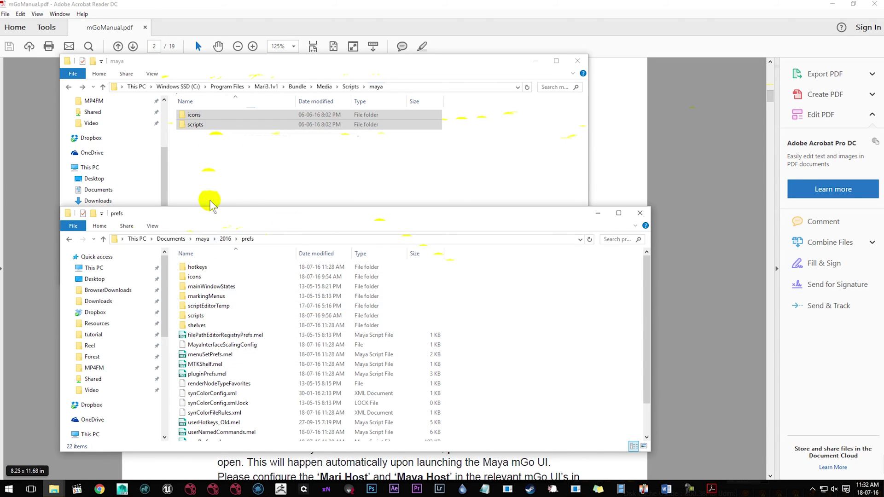
pyautogui.click(46, 288)
# Copy the launch code import mGo_MayaUI; mGo_MayaUI.UI() from the manual and switch to Maya
pyautogui.click(122, 489)
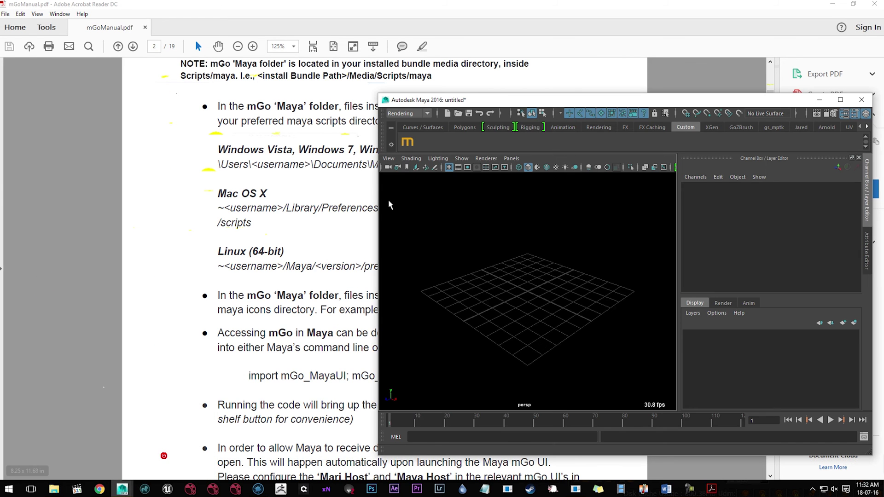
pyautogui.click(286, 261)
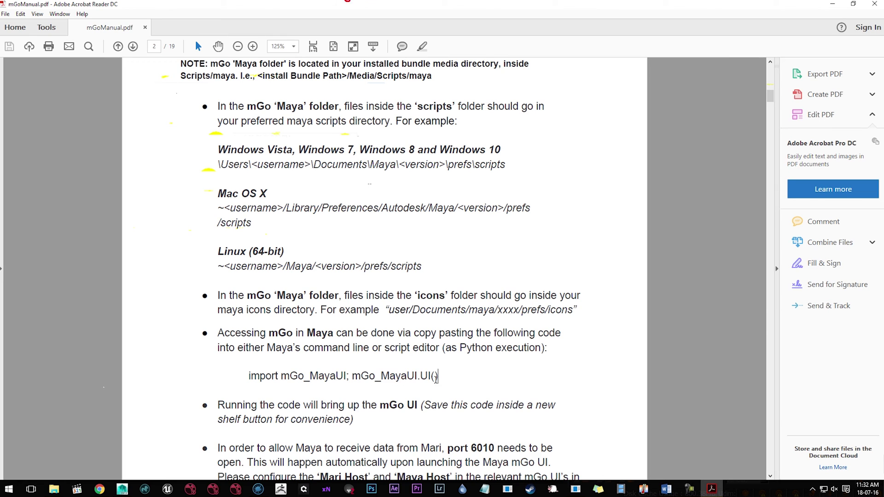
pyautogui.click(440, 377)
pyautogui.hotkey('alt', 'Tab')
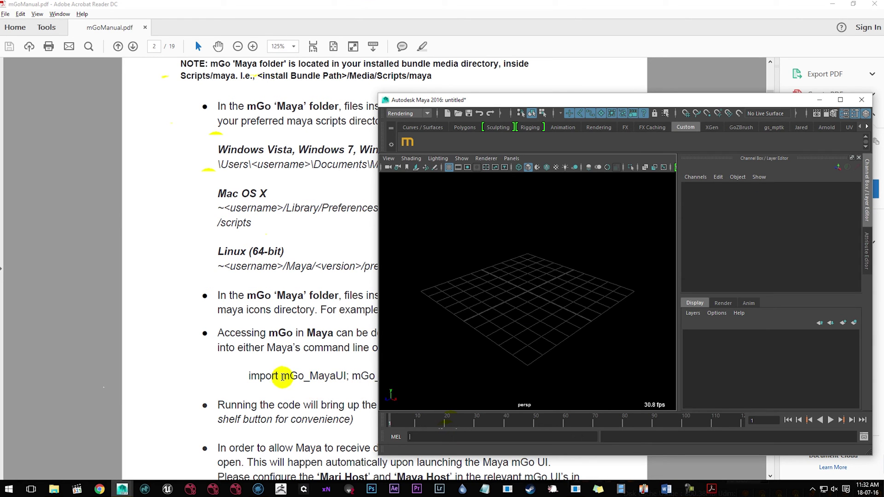
# Paste import mGo_MayaUI; mGo_MayaUI.UI() into Maya's command line and run it as Python
pyautogui.scroll(-1, 288, 380)
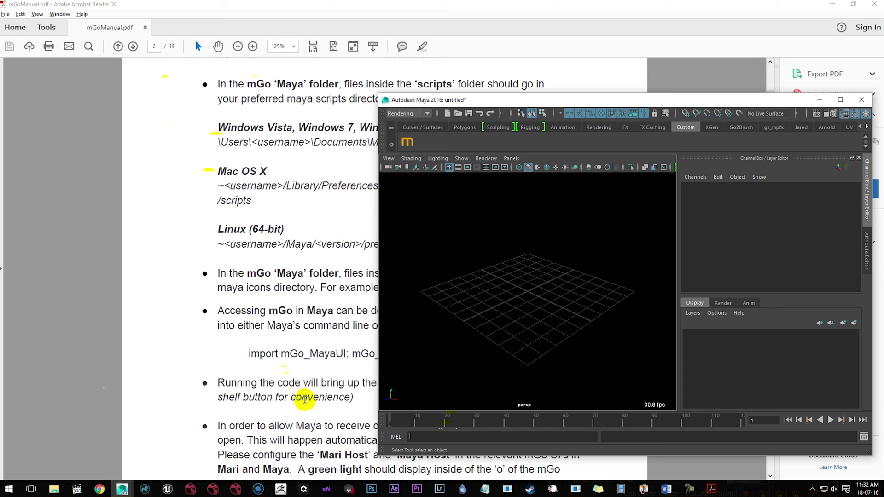
pyautogui.click(422, 438)
pyautogui.write('import mGo_MayaUI; mGo_MayaUI.UI()')
pyautogui.click(395, 438)
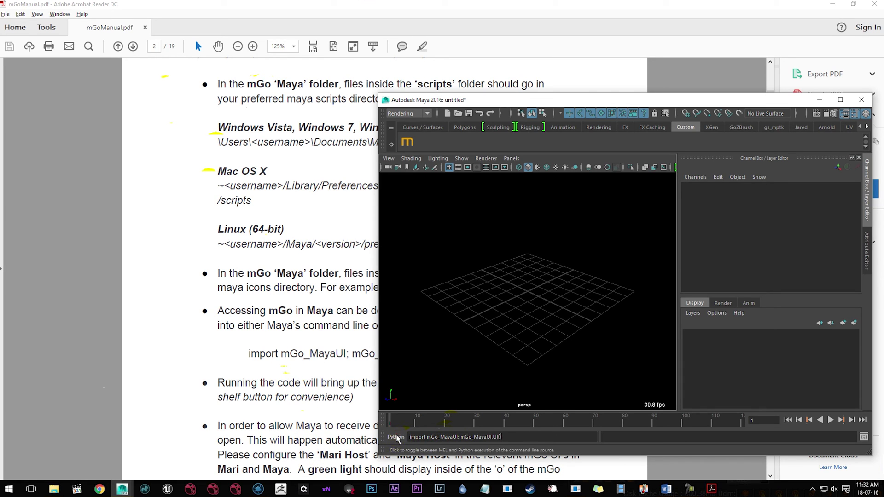
pyautogui.click(497, 437)
pyautogui.press('Return')
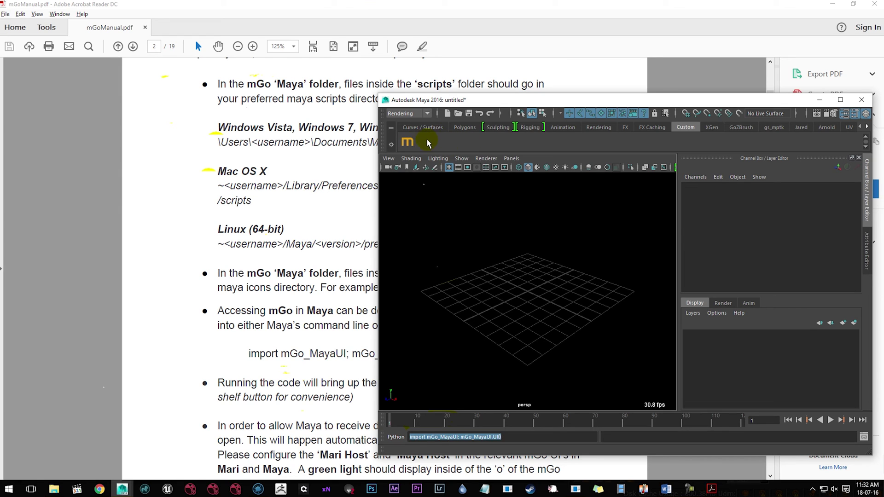
# Inspect the command and icon file of the mGo shelf button in the Shelf Editor, closing the editor when finished
pyautogui.rightClick(408, 142)
pyautogui.click(424, 161)
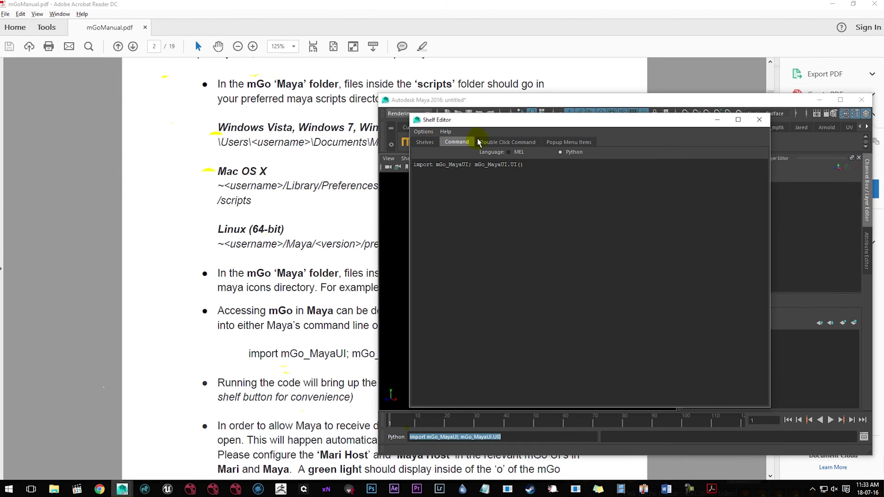
pyautogui.click(424, 142)
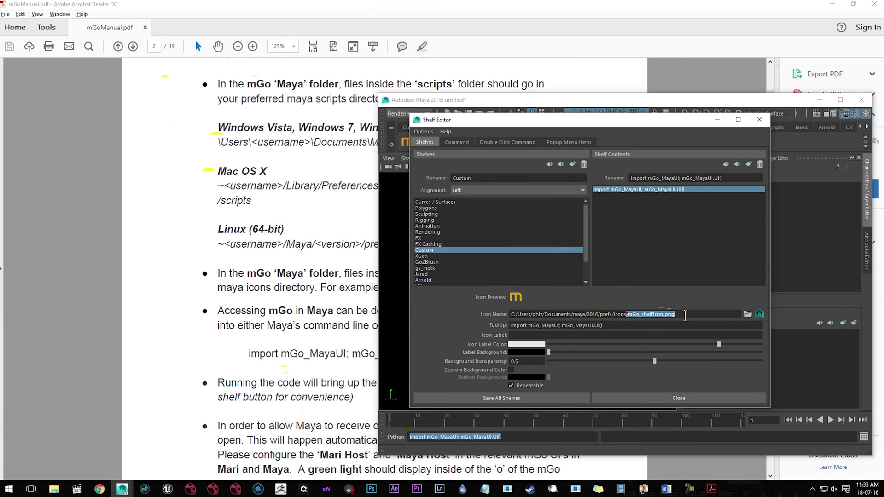
pyautogui.click(680, 398)
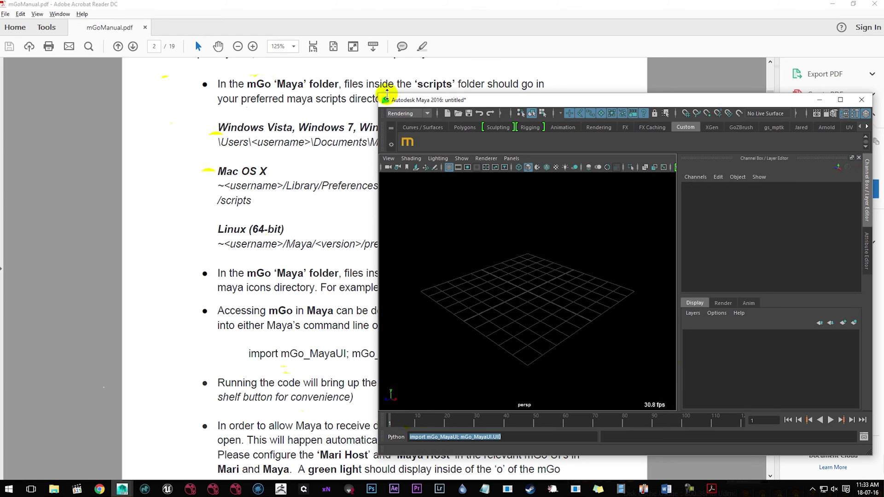
# Bring up Mari behind the Maya window and launch mGo from Maya's Custom shelf
pyautogui.moveTo(402, 103); pyautogui.dragTo(408, 114)
pyautogui.click(379, 16)
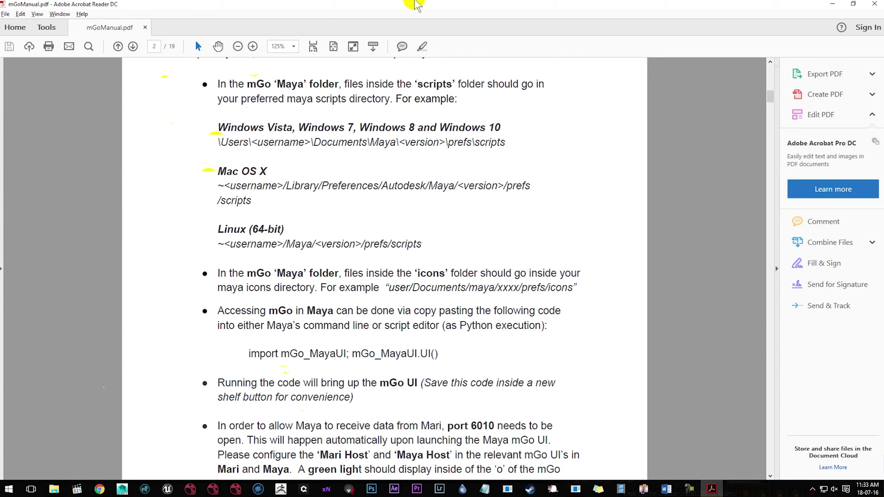
pyautogui.moveTo(469, 4); pyautogui.dragTo(463, 131)
pyautogui.click(483, 3)
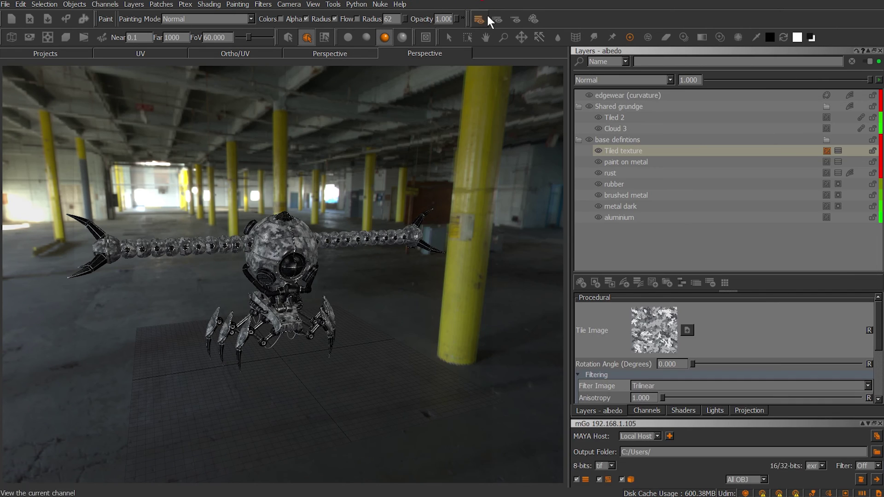
pyautogui.hotkey('alt', 'Tab')
pyautogui.click(413, 153)
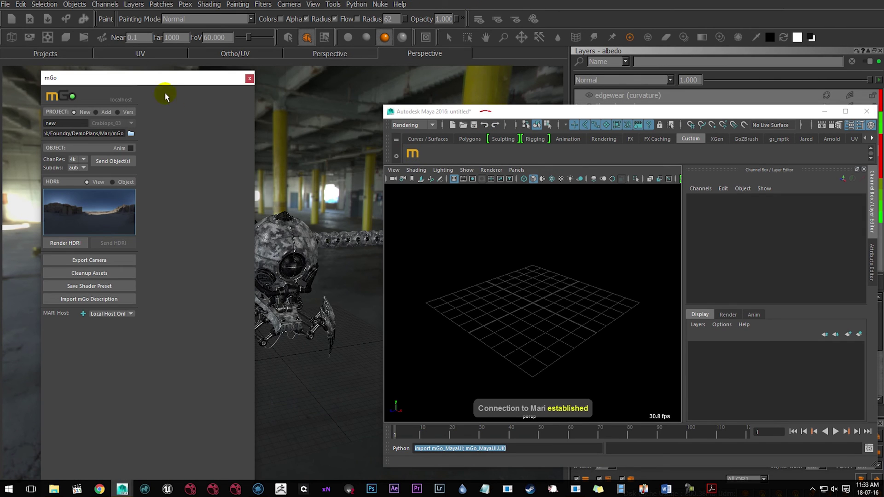
# Arrange the mGo and Maya windows side by side over Mari
pyautogui.moveTo(163, 69); pyautogui.dragTo(369, 55)
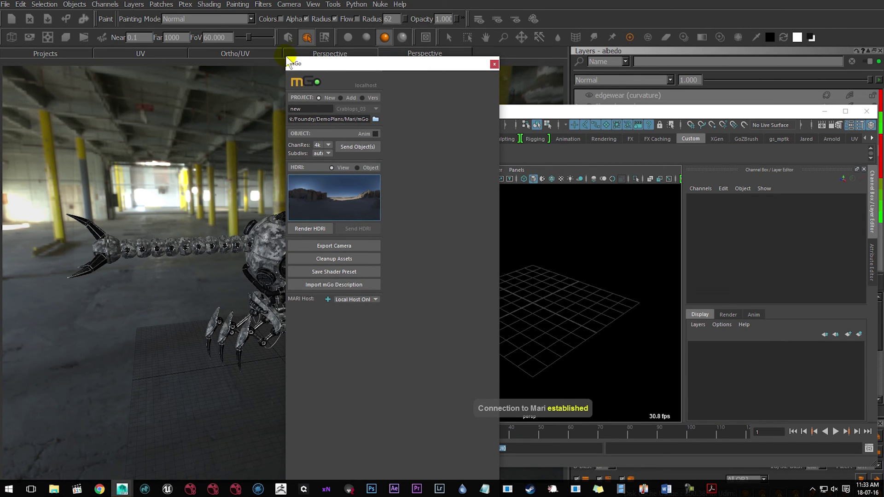
pyautogui.moveTo(311, 64); pyautogui.dragTo(670, 38)
pyautogui.moveTo(586, 114); pyautogui.dragTo(433, 140)
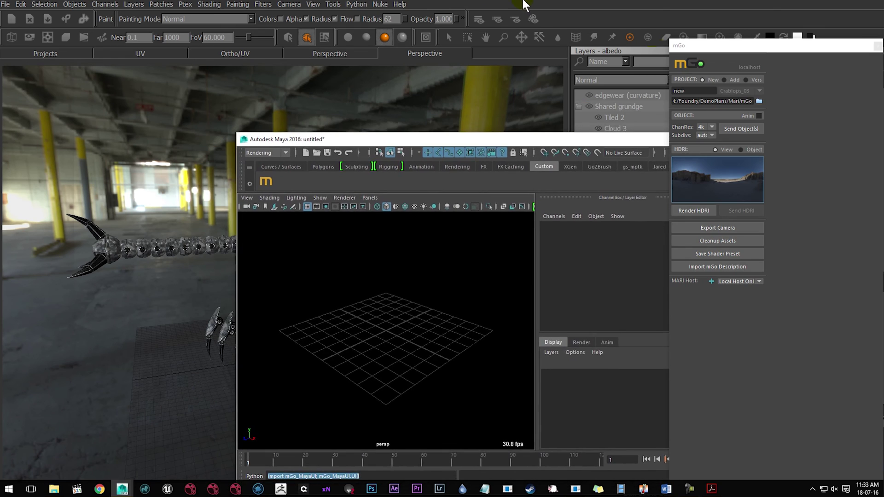
# Return to Mari and choose All OBJ as the mGo export scope
pyautogui.click(524, 6)
pyautogui.keyDown('alt'); pyautogui.moveTo(458, 254); pyautogui.dragTo(391, 231, button='middle'); pyautogui.keyUp('alt')
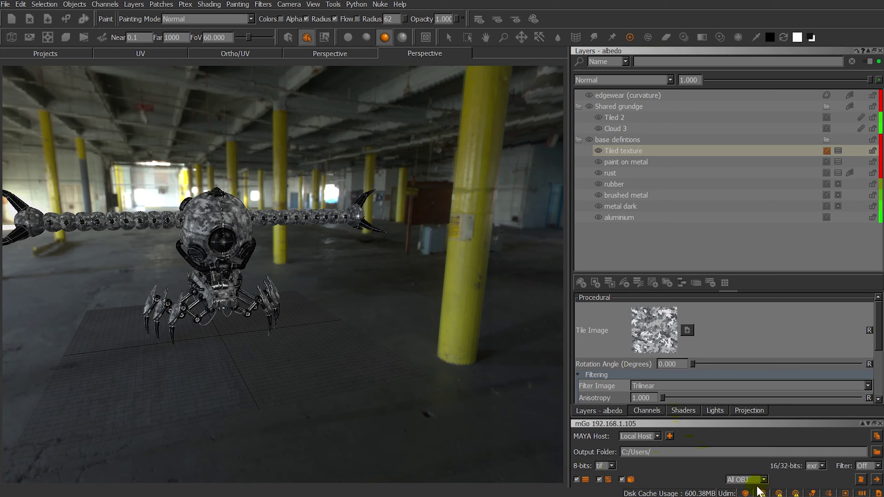
pyautogui.click(743, 479)
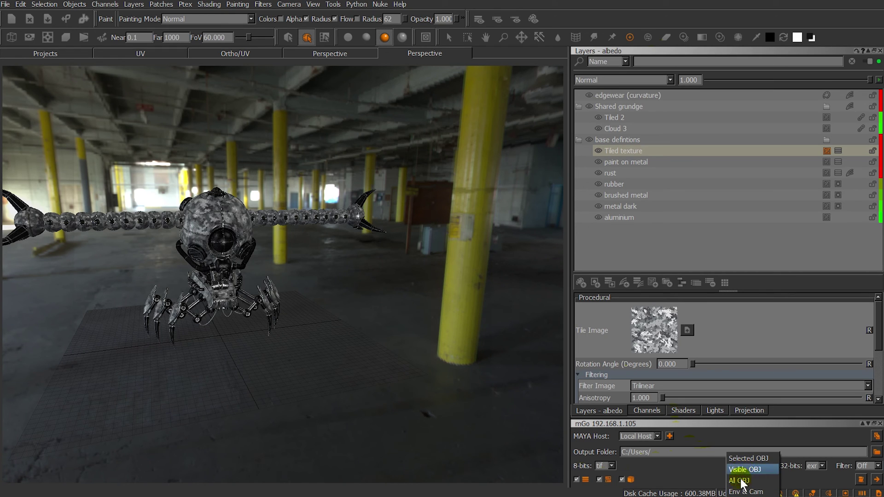
pyautogui.click(741, 481)
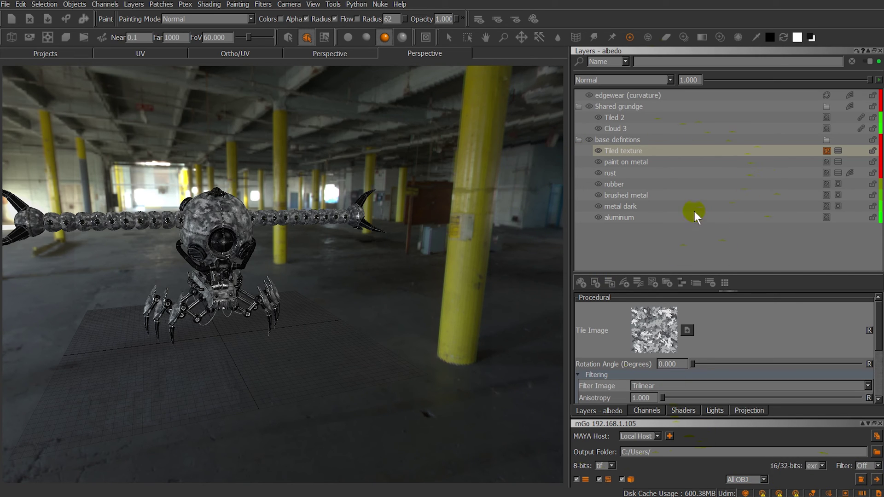
# Frame the robot's head and legs more closely in the perspective view
pyautogui.keyDown('alt'); pyautogui.moveTo(275, 233); pyautogui.dragTo(333, 256, button='middle'); pyautogui.keyUp('alt')
pyautogui.keyDown('alt'); pyautogui.moveTo(333, 255); pyautogui.dragTo(484, 300); pyautogui.keyUp('alt')
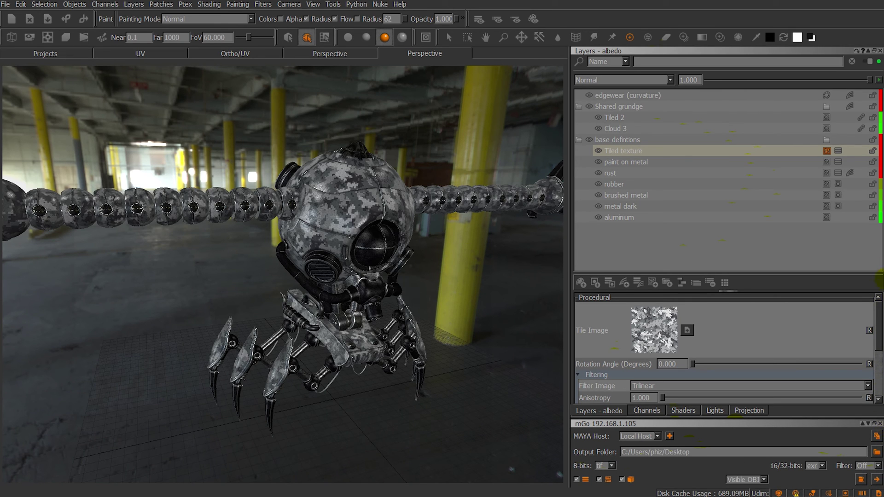
pyautogui.keyDown('alt'); pyautogui.moveTo(462, 259); pyautogui.dragTo(528, 258, button='right'); pyautogui.keyUp('alt')
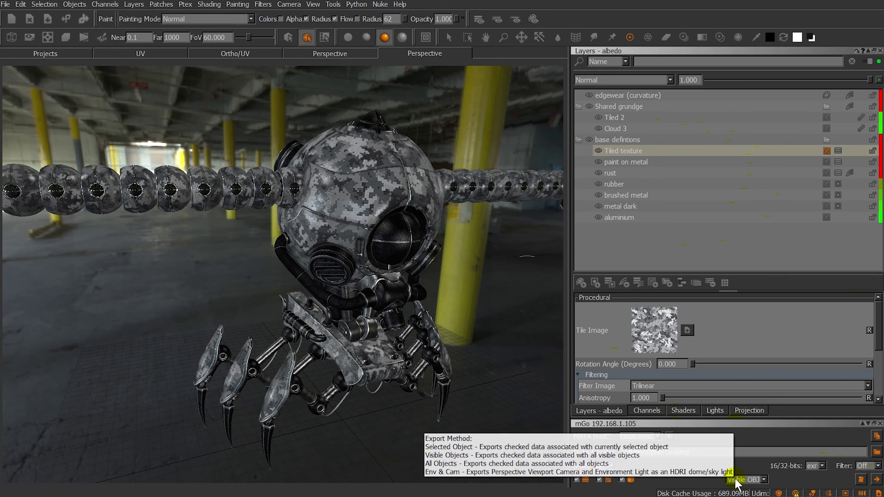
# Set the mGo export scope to Env & Cam and export the environment light and camera to Maya
pyautogui.click(736, 480)
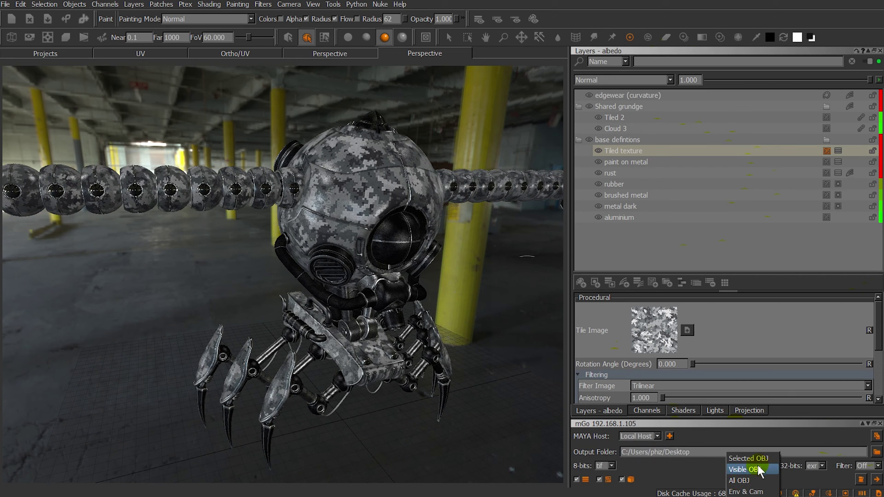
pyautogui.click(746, 492)
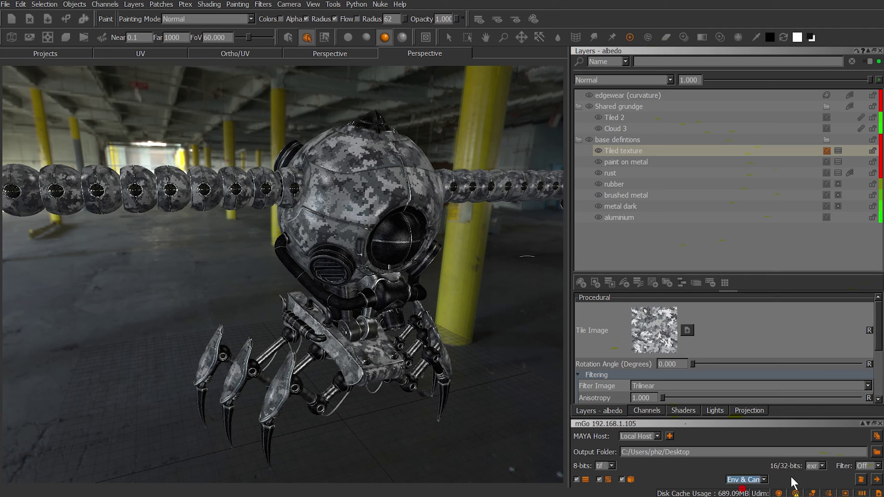
pyautogui.click(877, 479)
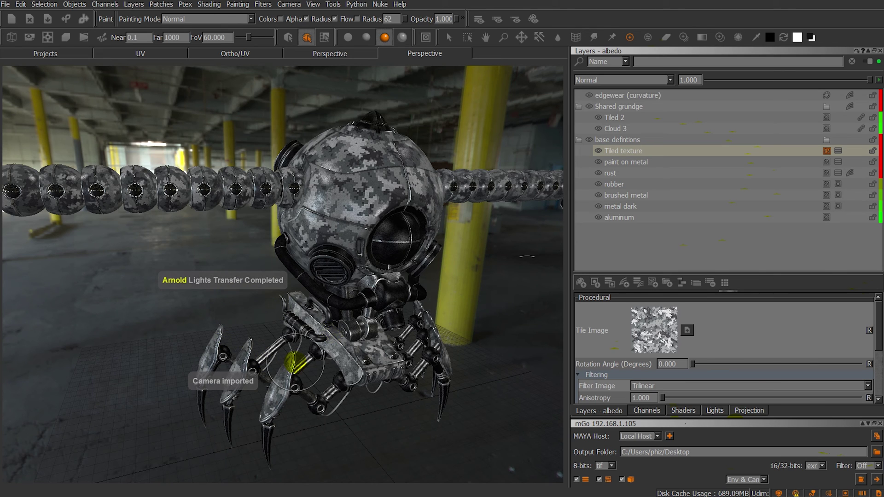
# Switch to Maya and move the mGo window out of the way of the robot view
pyautogui.hotkey('alt', 'Tab')
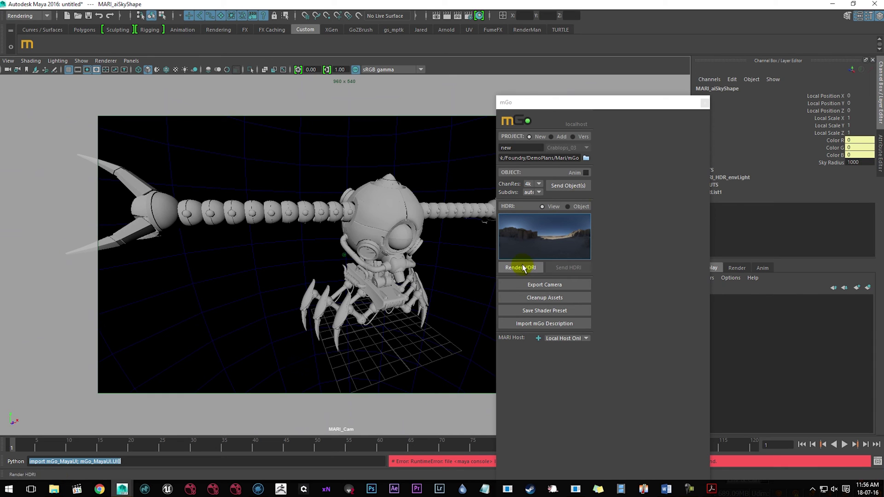
pyautogui.moveTo(515, 98); pyautogui.dragTo(671, 92)
pyautogui.moveTo(725, 87); pyautogui.dragTo(822, 311)
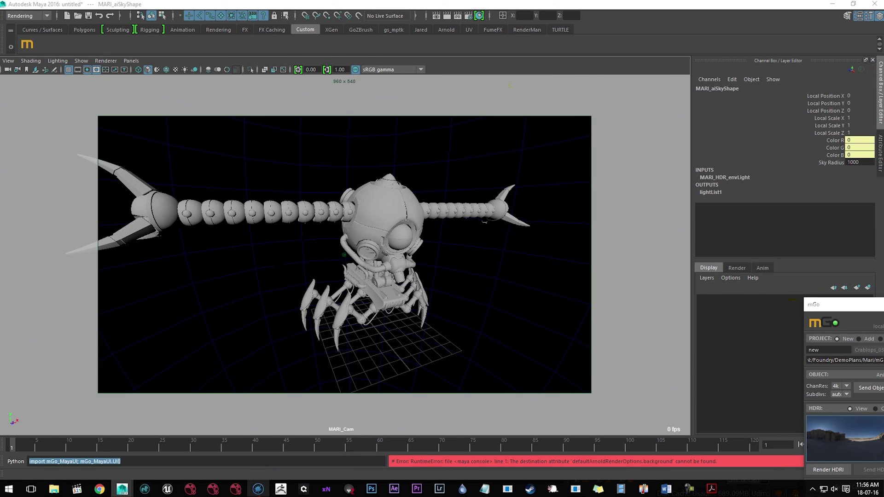
pyautogui.click(258, 489)
pyautogui.hotkey('alt', 'Tab')
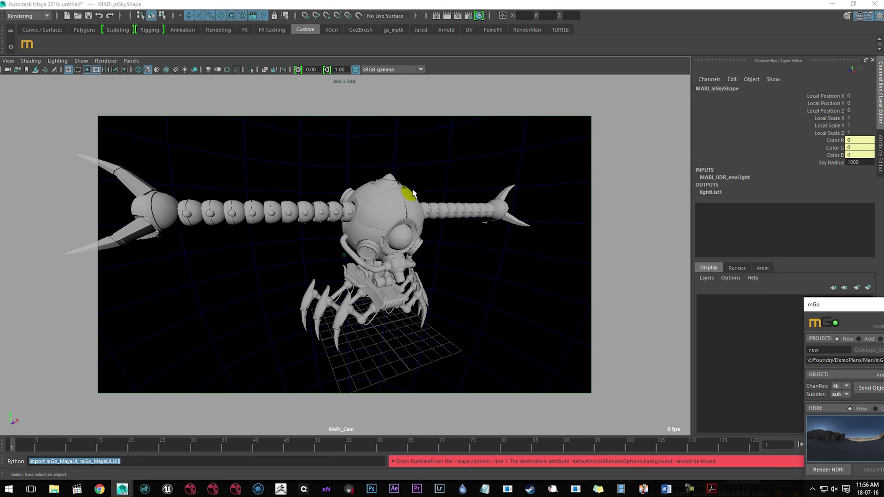
# Show the attributes of the robot's main body mesh and widen the viewport beside them
pyautogui.click(386, 199)
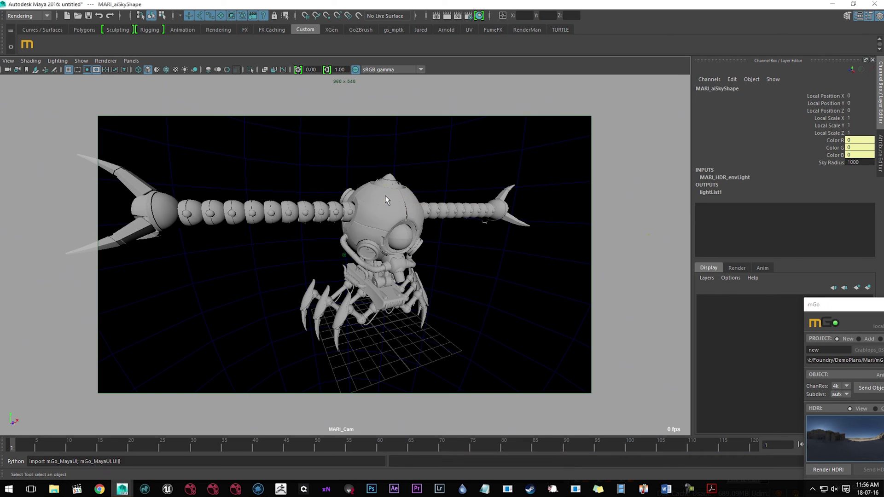
pyautogui.click(387, 199)
pyautogui.hotkey('ctrl', 'a')
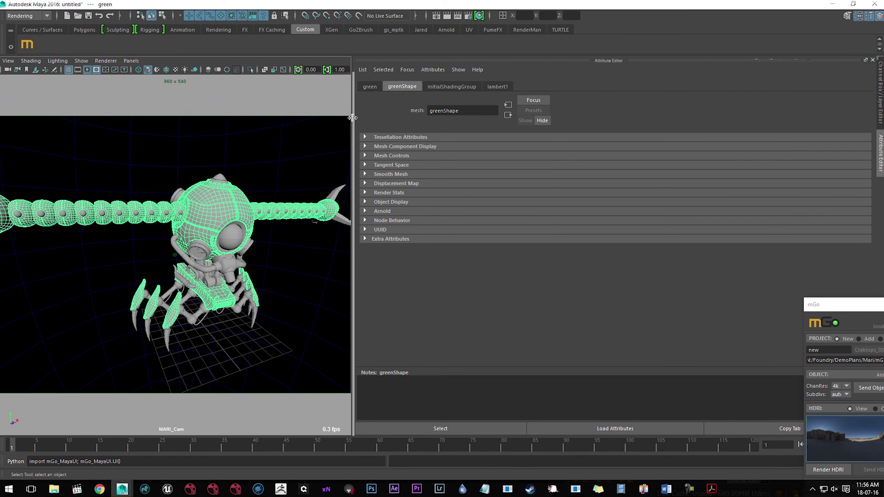
pyautogui.moveTo(353, 116); pyautogui.dragTo(632, 119)
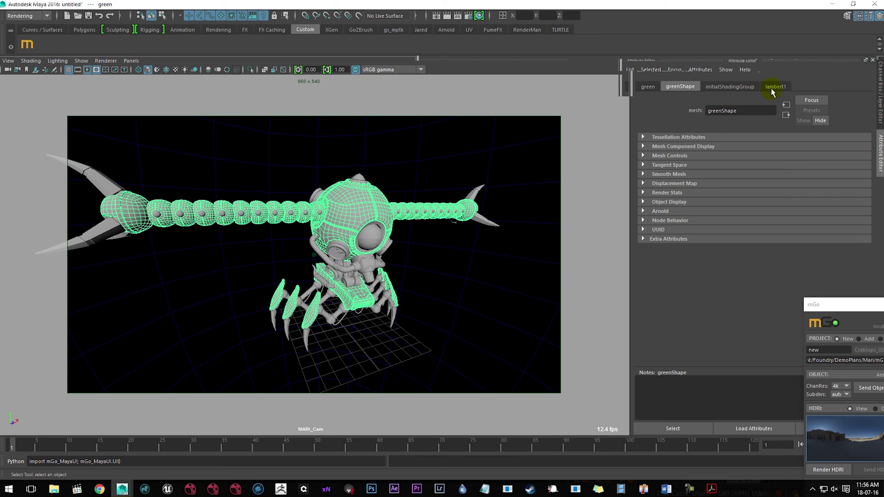
# Select all the robot's parts together, assign the mGo_AiStandard material to them, and clear the selection
pyautogui.click(428, 181)
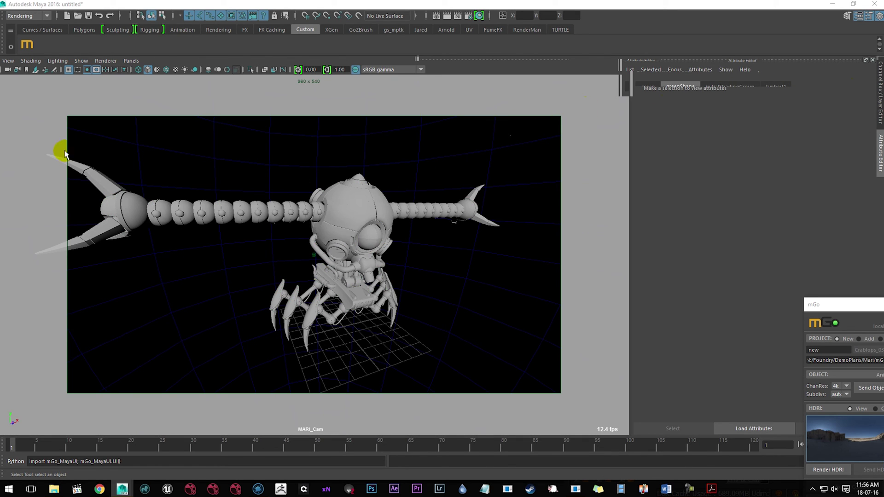
pyautogui.moveTo(44, 119); pyautogui.dragTo(590, 375)
pyautogui.click(345, 221)
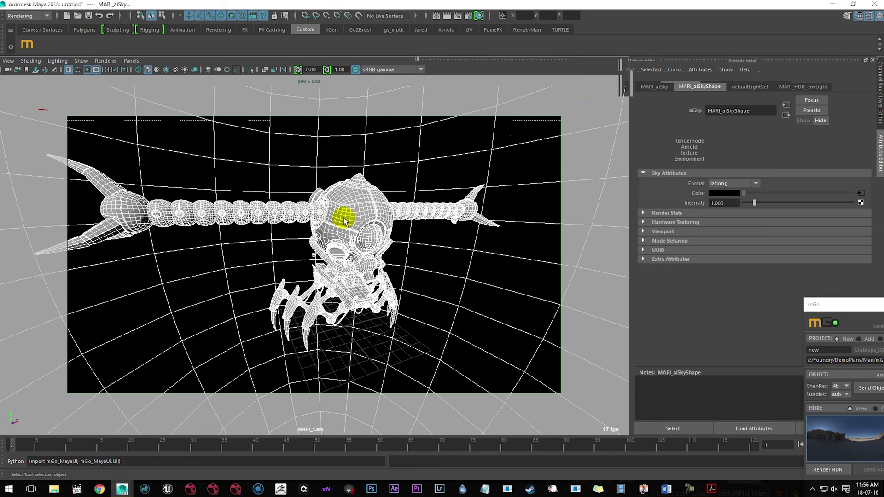
pyautogui.moveTo(345, 221); pyautogui.dragTo(430, 465, button='right')
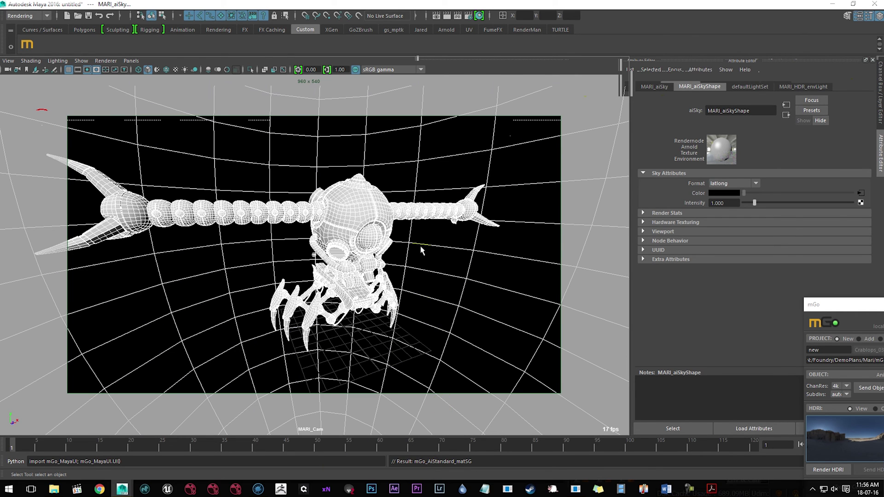
pyautogui.click(442, 240)
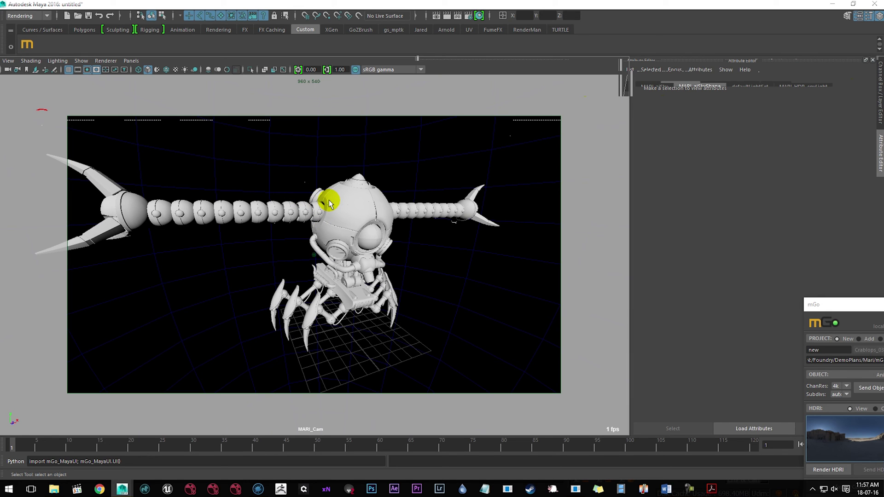
# Switch to the browser and read through The Foundry forum topic on mGo's new Mari-to-Maya features
pyautogui.hotkey('alt', 'Tab')
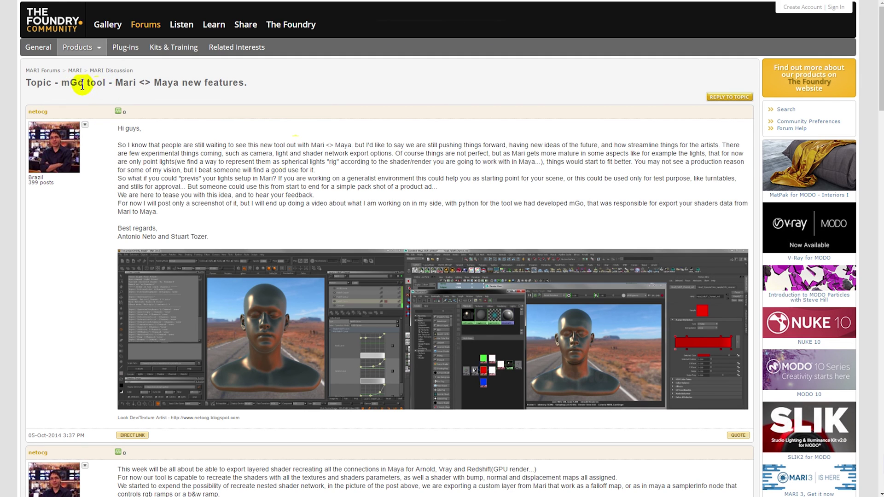
pyautogui.scroll(-20, 238, 174)
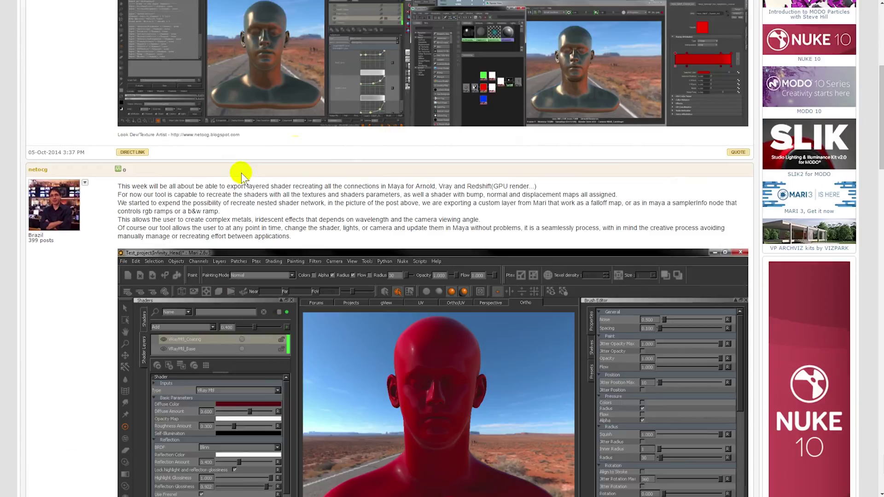
pyautogui.scroll(-15, 241, 178)
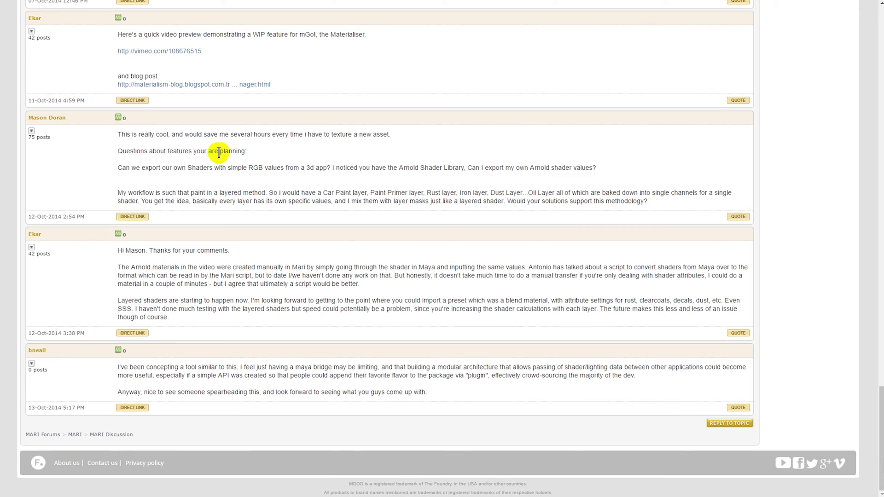
pyautogui.scroll(20, 219, 153)
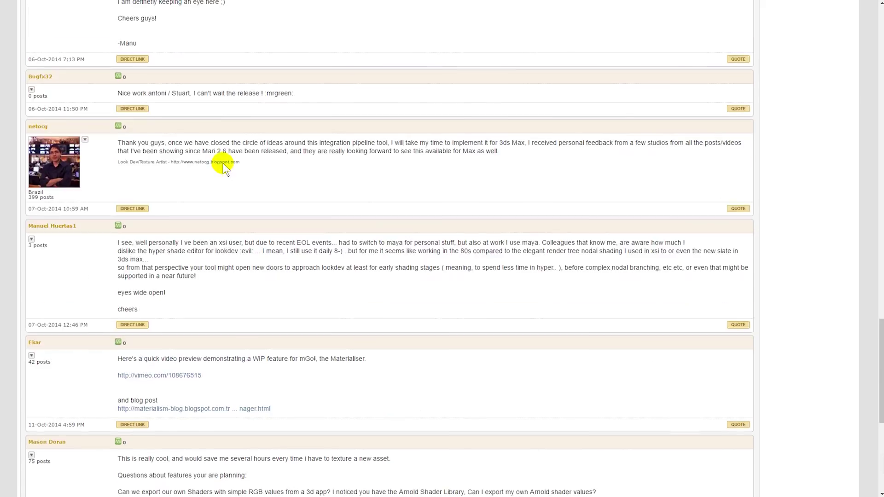
pyautogui.scroll(3, 223, 170)
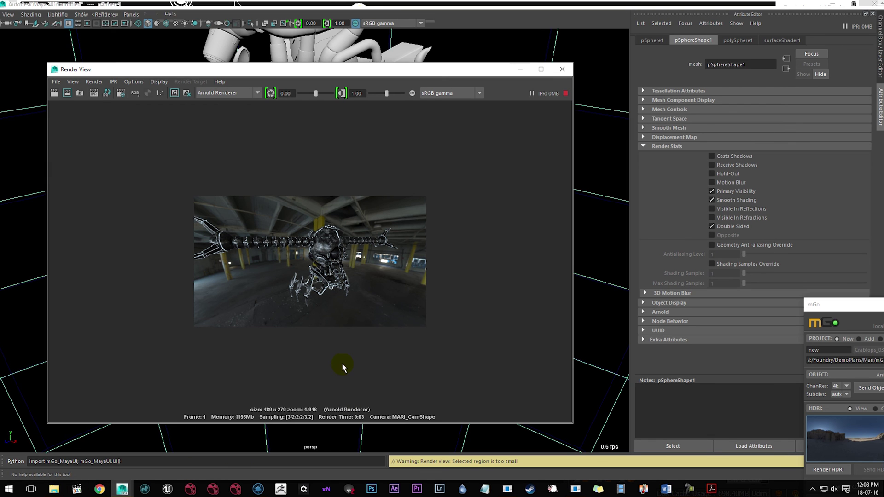
# Minimize Maya's Render View and bring the mGo window fully into view beside a front view of the robot
pyautogui.click(520, 70)
pyautogui.keyDown('alt'); pyautogui.moveTo(521, 193); pyautogui.dragTo(354, 237); pyautogui.keyUp('alt')
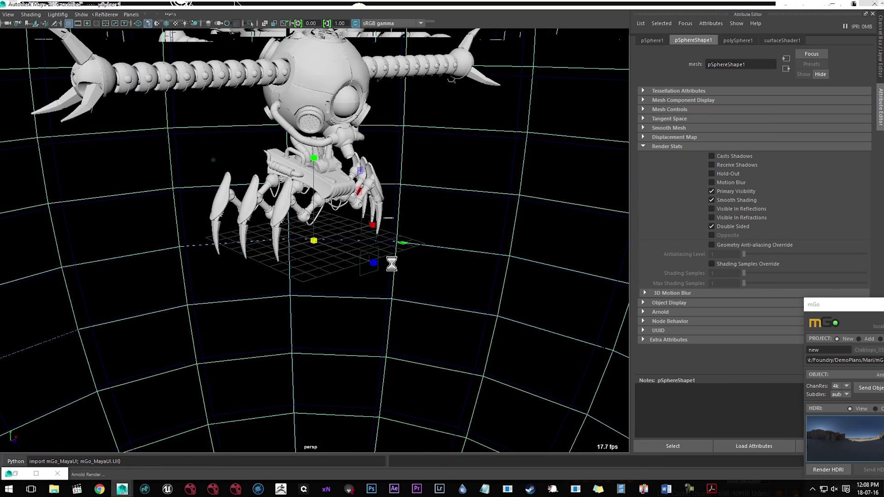
pyautogui.keyDown('alt'); pyautogui.moveTo(391, 264); pyautogui.dragTo(379, 307); pyautogui.keyUp('alt')
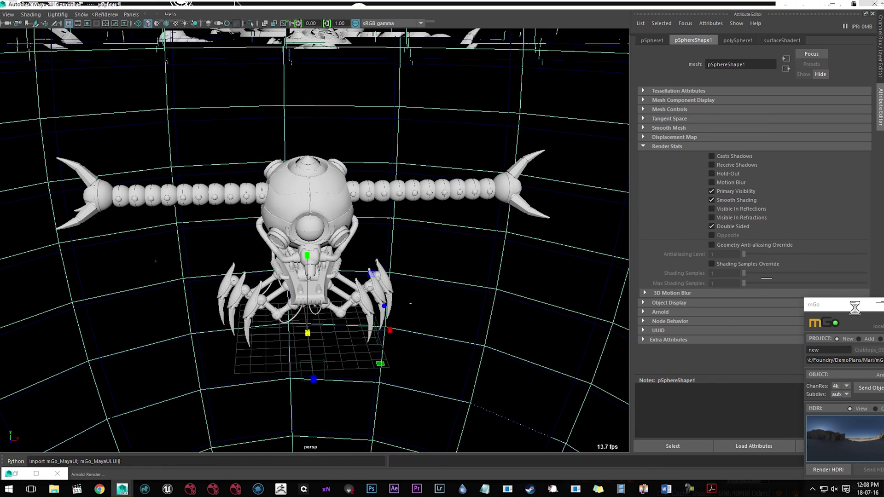
pyautogui.moveTo(829, 305); pyautogui.dragTo(780, 129)
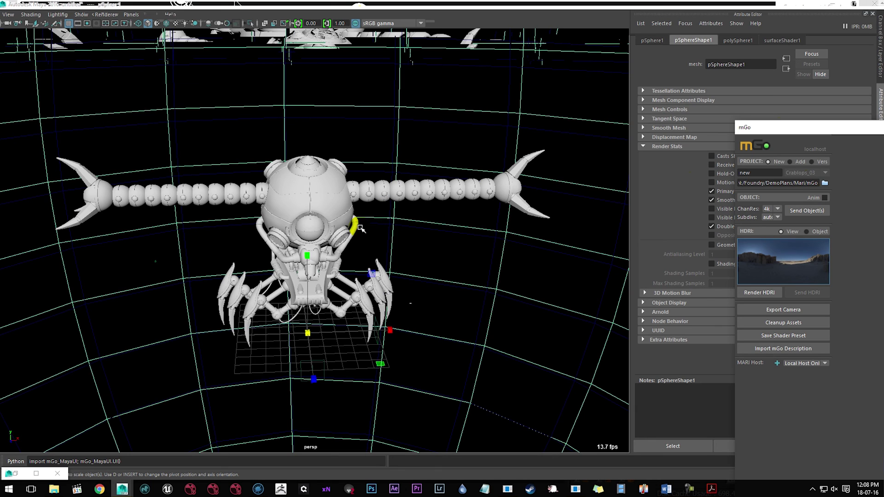
pyautogui.click(327, 217)
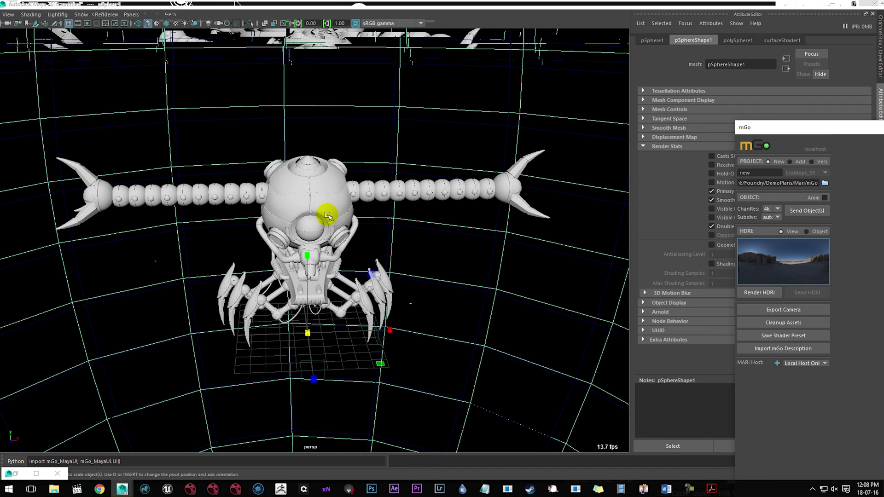